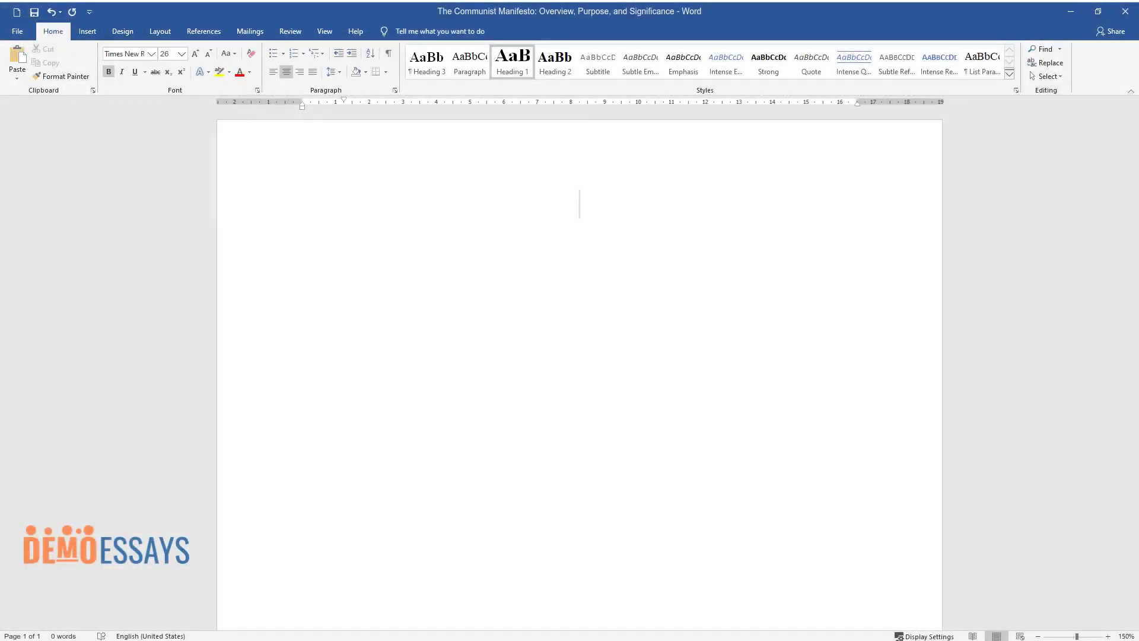
# Type the heading 'The Communist Manifesto: Overview, Purpose, and Significance'.
pyautogui.write('The Communi')
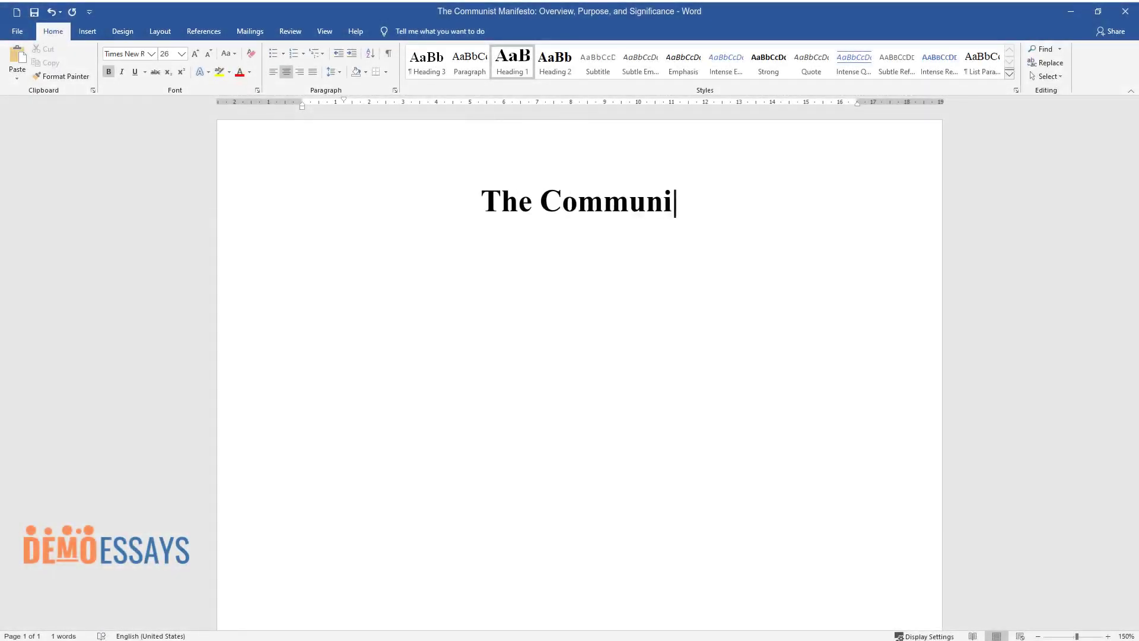
pyautogui.write('st Manifesto: Overview,')
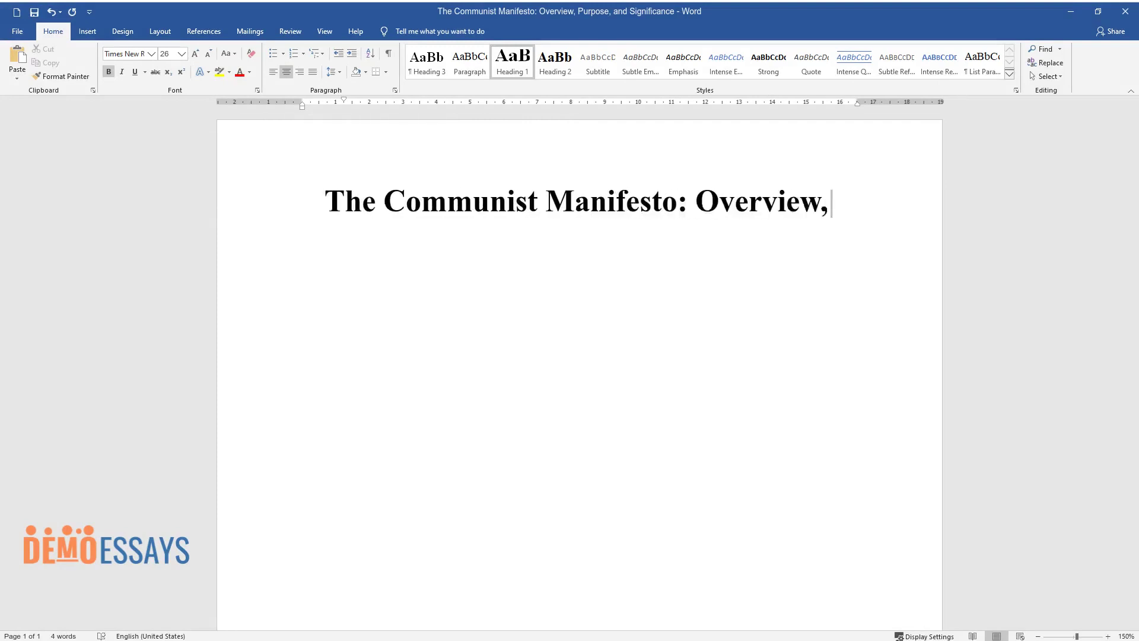
pyautogui.write(' Purpose, and Significance')
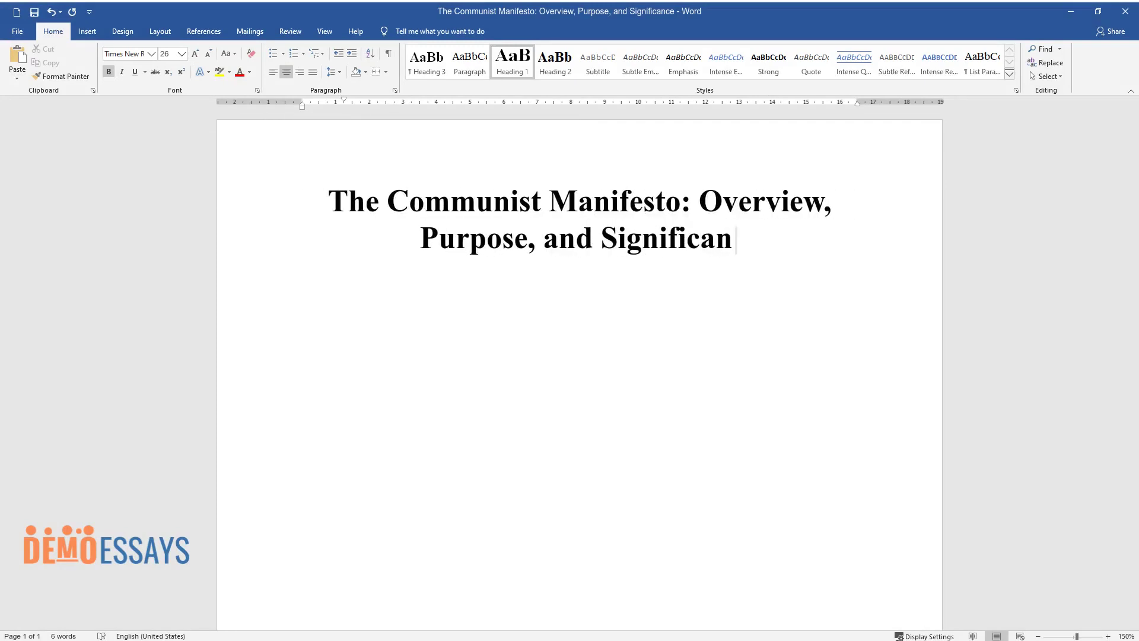
# Write the introduction on Marx and Engels' document, ending 'analyzing the corresponding source.'.
pyautogui.press('Return')
pyautogui.write('The Communi')
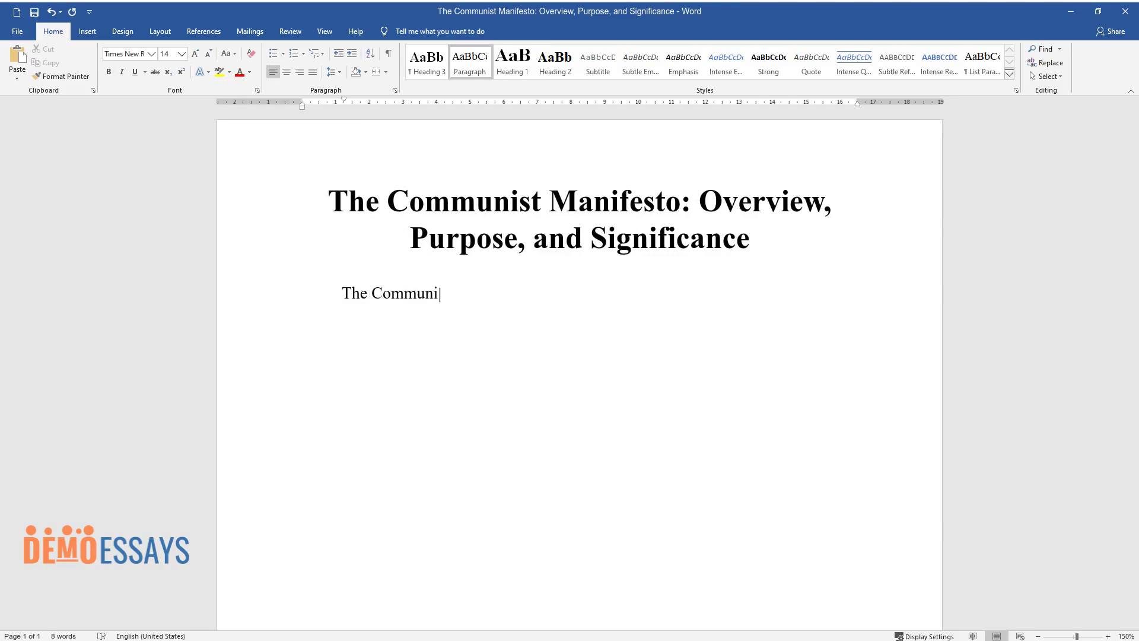
pyautogui.write('st Manifesto is a document by Karl')
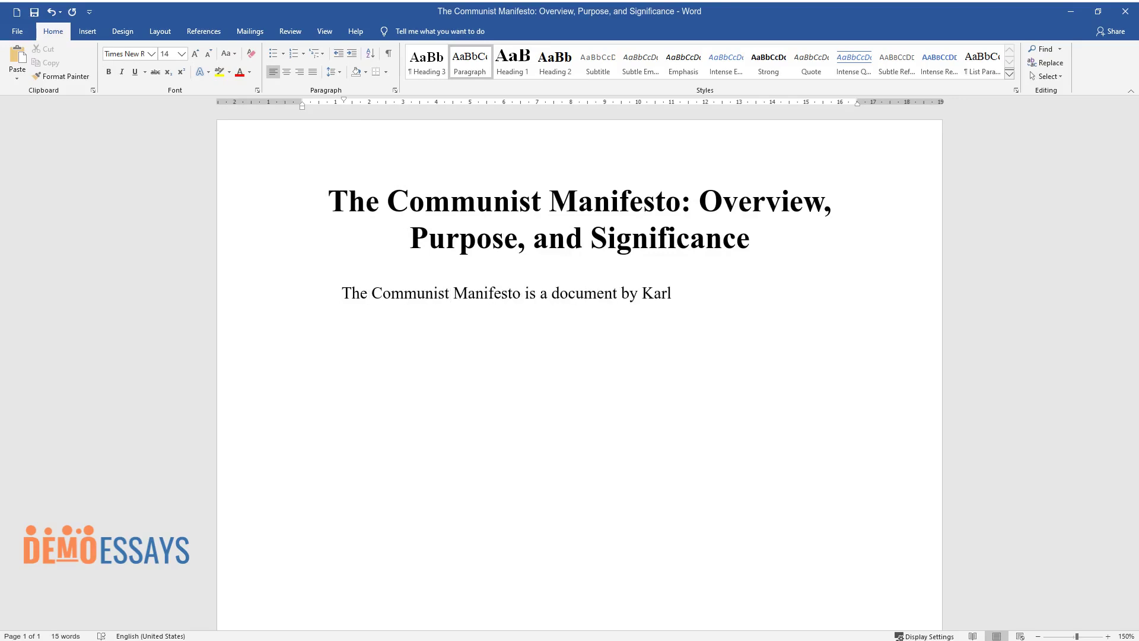
pyautogui.write(' Marx and Friedrich Engels descri')
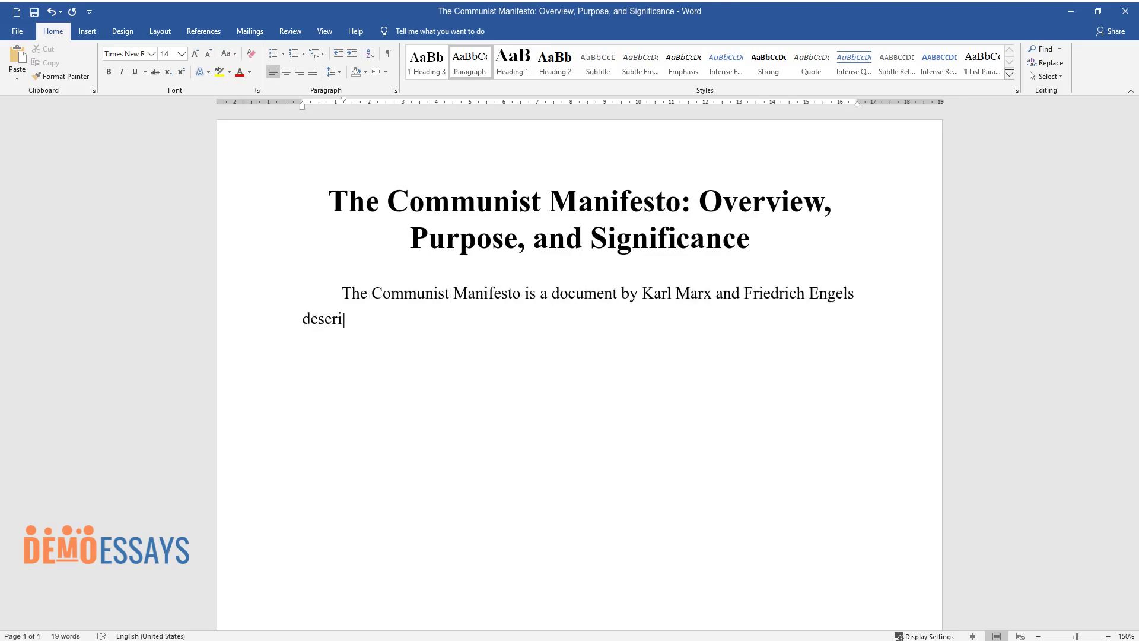
pyautogui.write('bing the goals and methods of the')
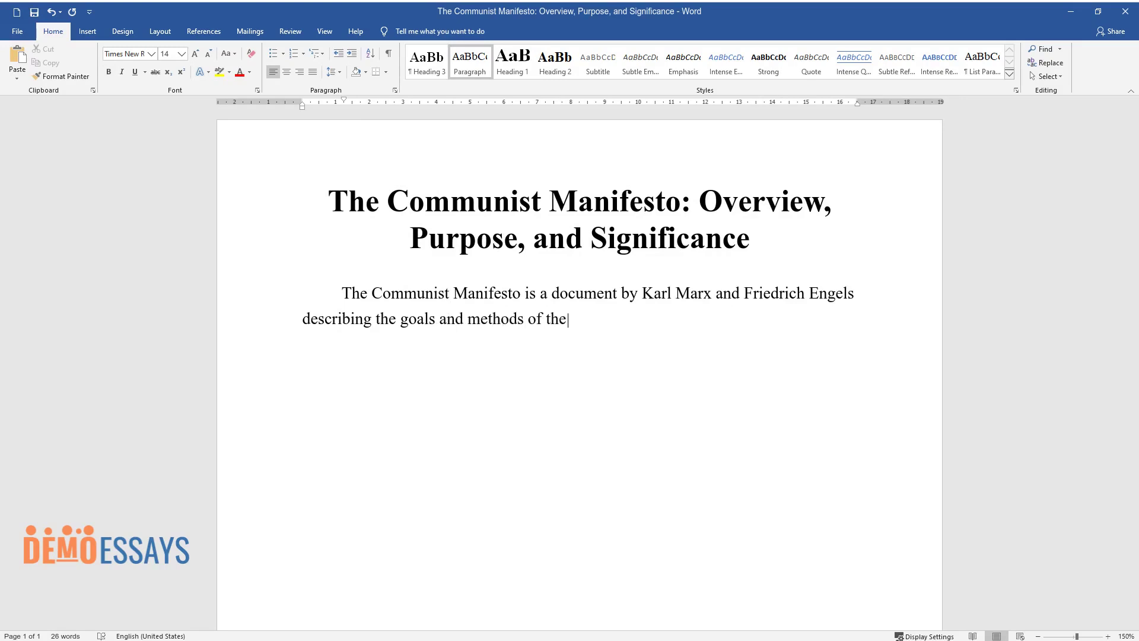
pyautogui.write(' struggle of communist organizatio')
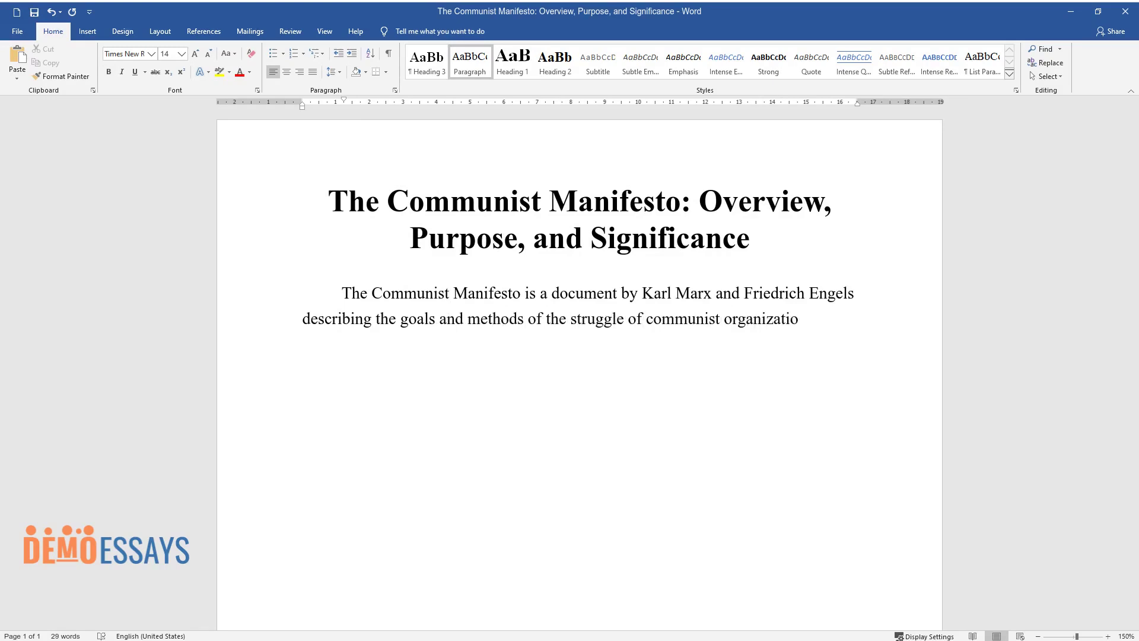
pyautogui.write('ns against the capitalist class s')
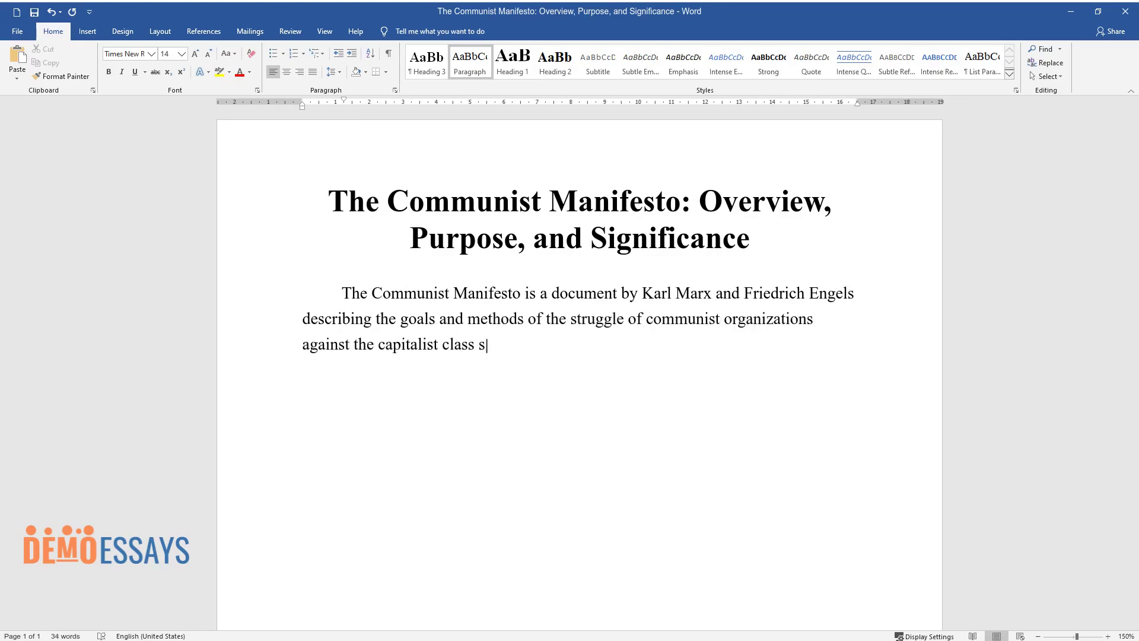
pyautogui.write('ociety. This work emerged')
pyautogui.write(' in a collaboration between the two autho')
pyautogui.write('rs, culm')
pyautogui.write('inating in the publication')
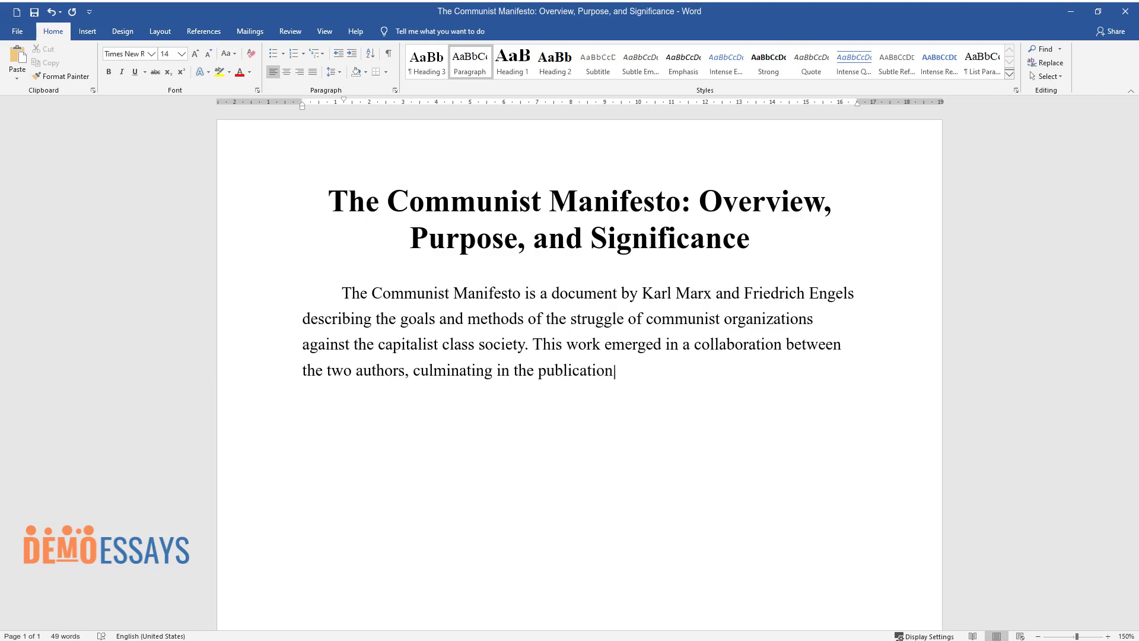
pyautogui.write(' of the first version of the Mani')
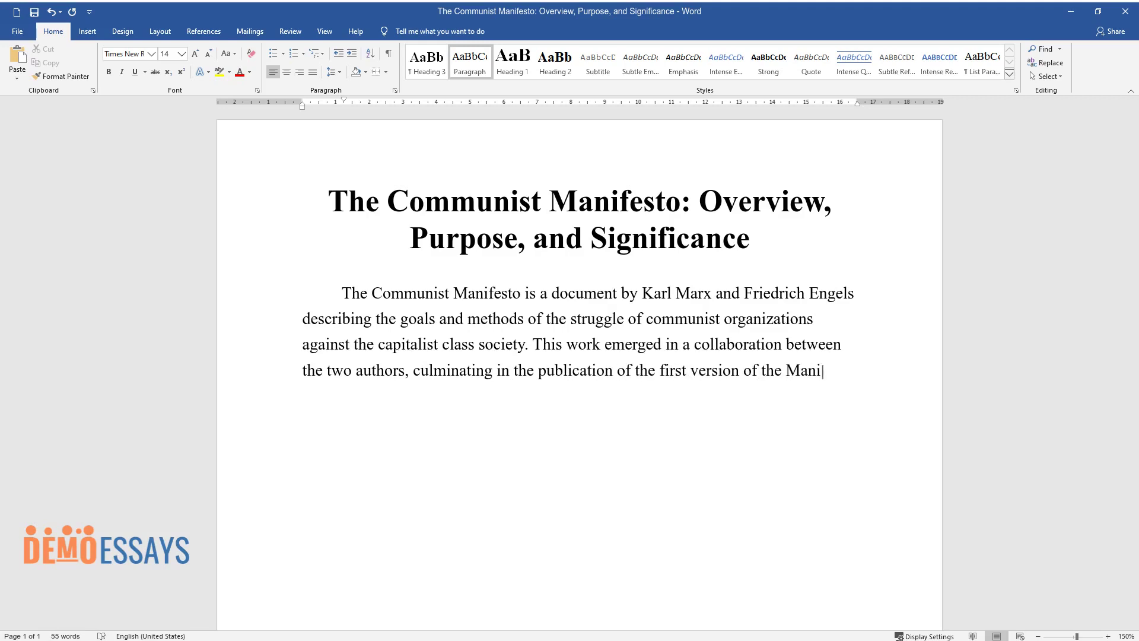
pyautogui.write('festo in 1848 in London. ')
pyautogui.write('It was i')
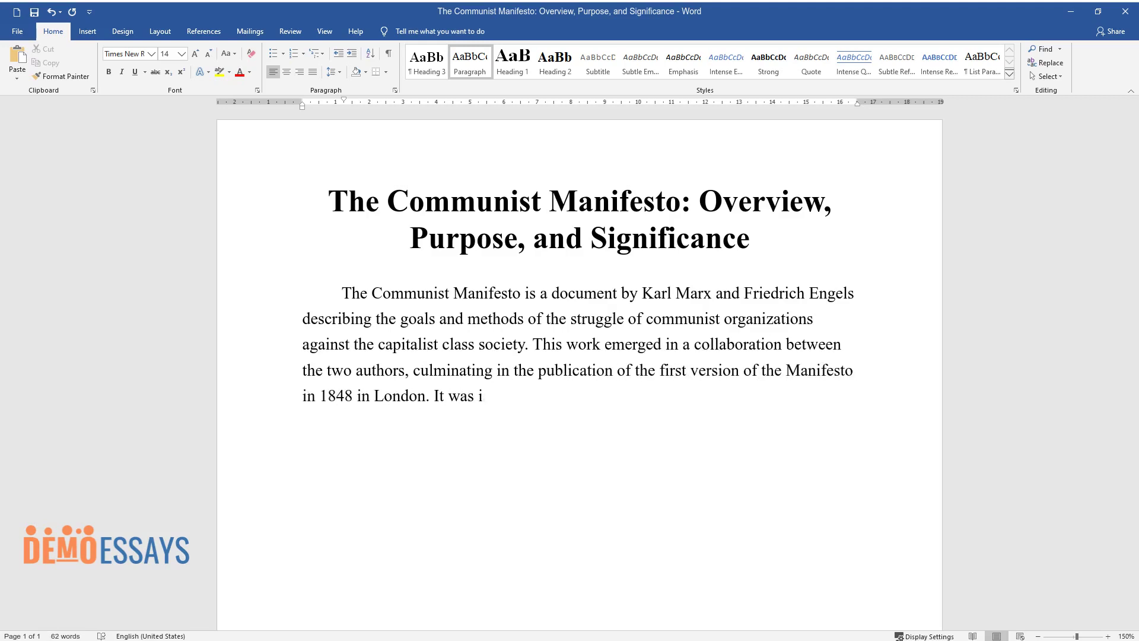
pyautogui.write('ntended for a broad audience inter')
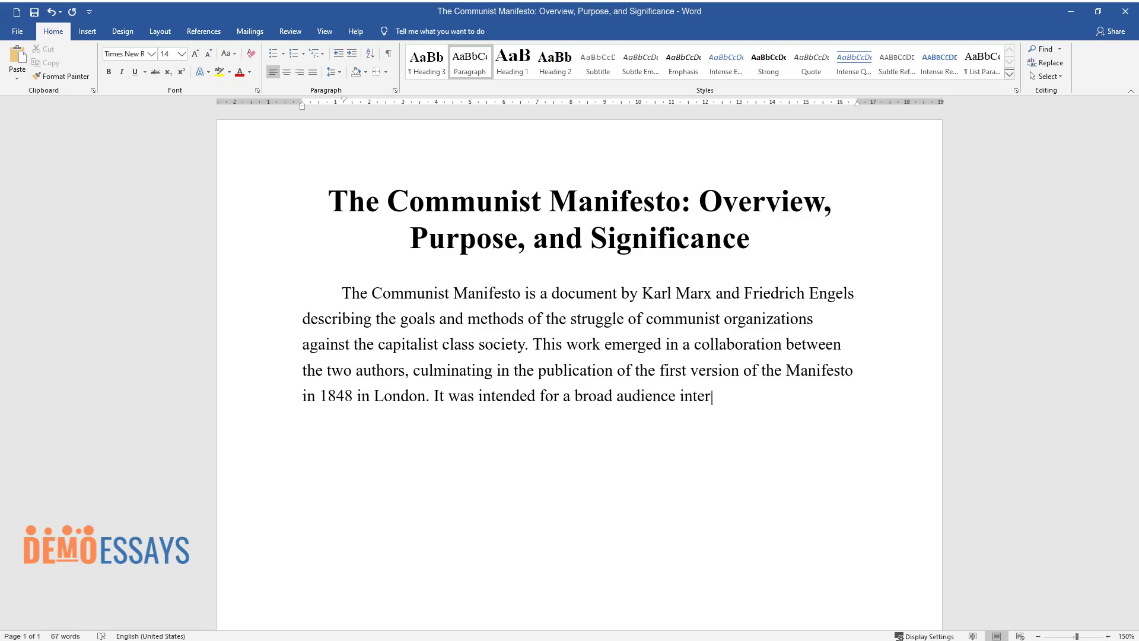
pyautogui.write('ested in socialism or Marxism and')
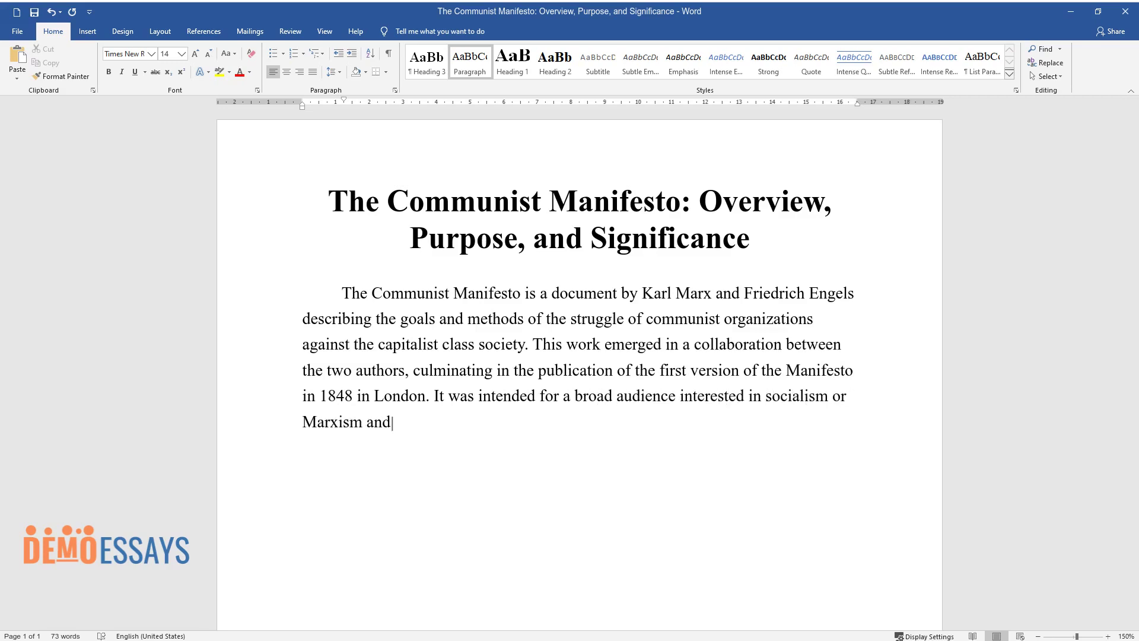
pyautogui.write(' directed at the working class. Th')
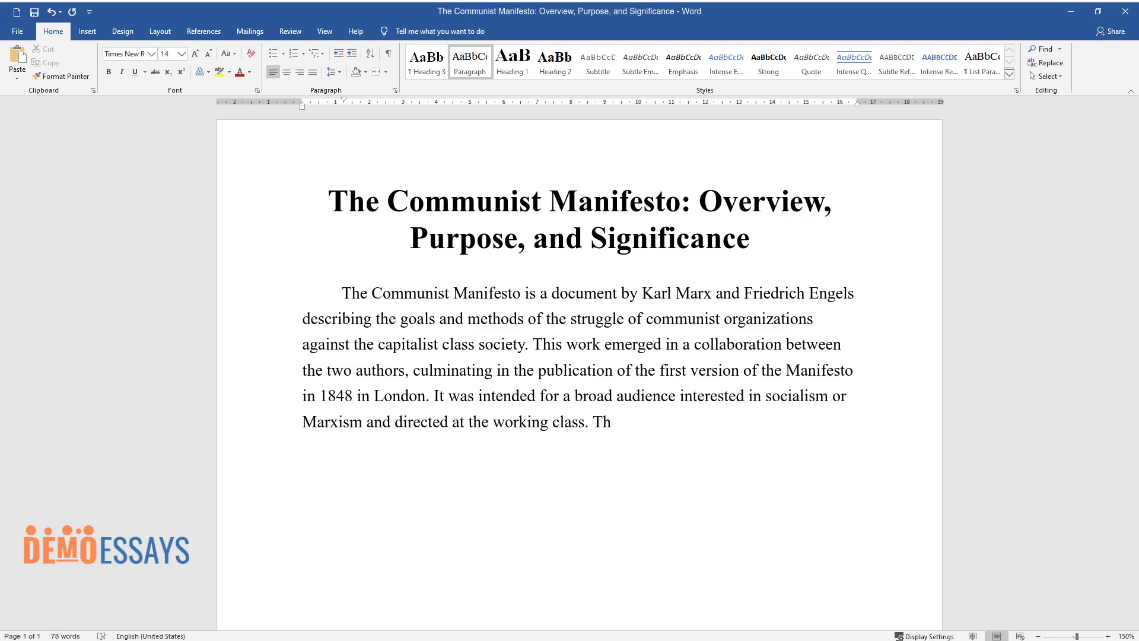
pyautogui.write('e purpose of the Manifesto was a ')
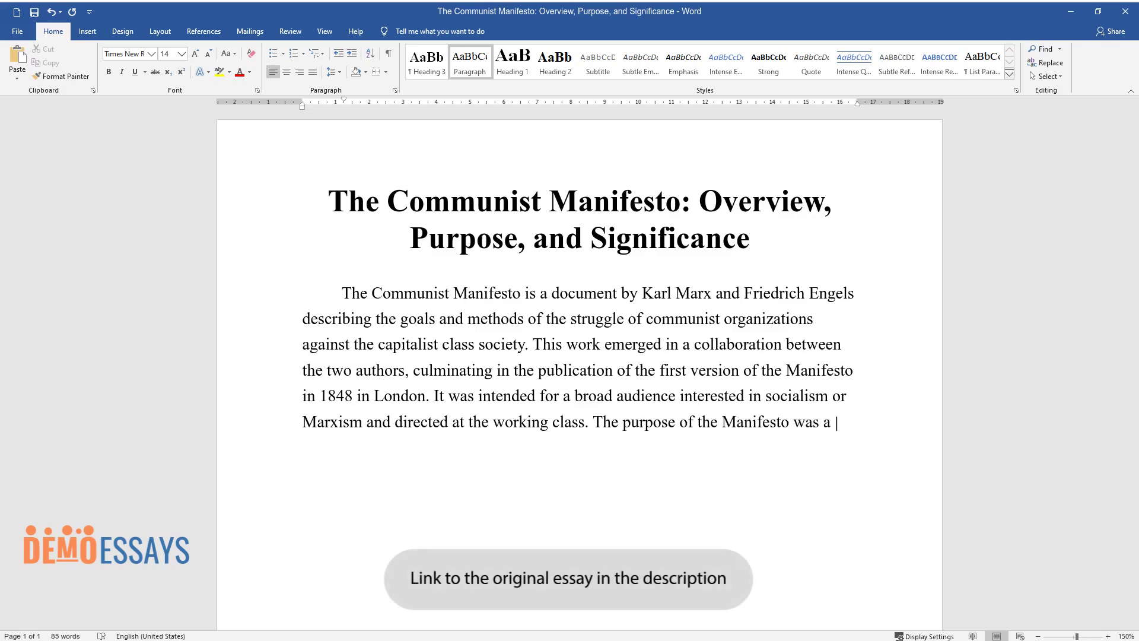
pyautogui.write("detailed analysis of the society'")
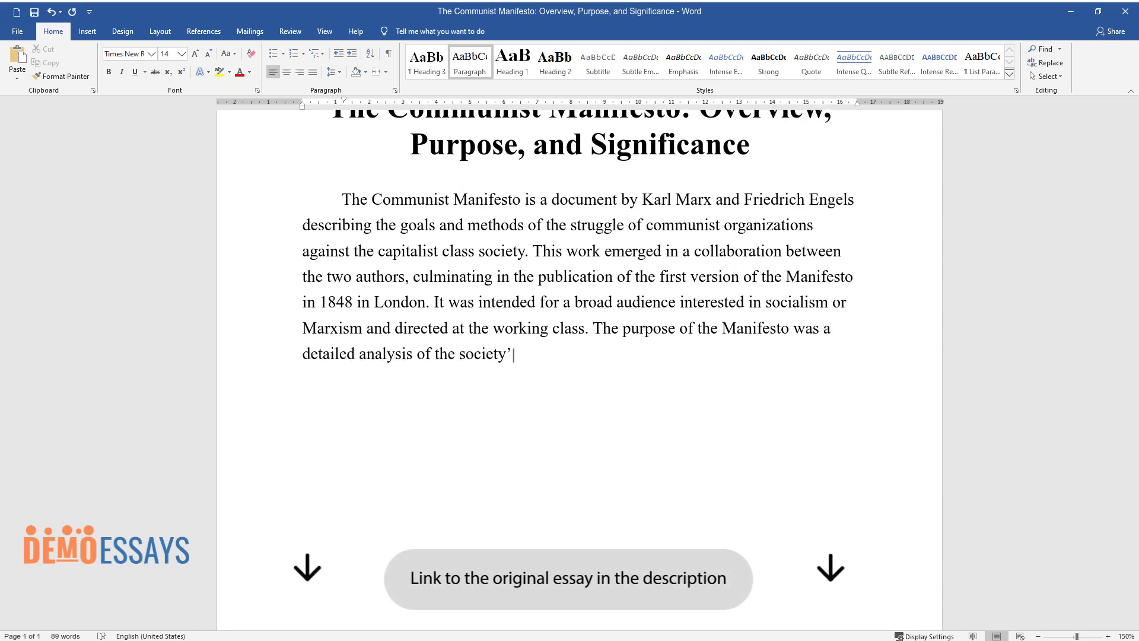
pyautogui.write('s structure and the presentation o')
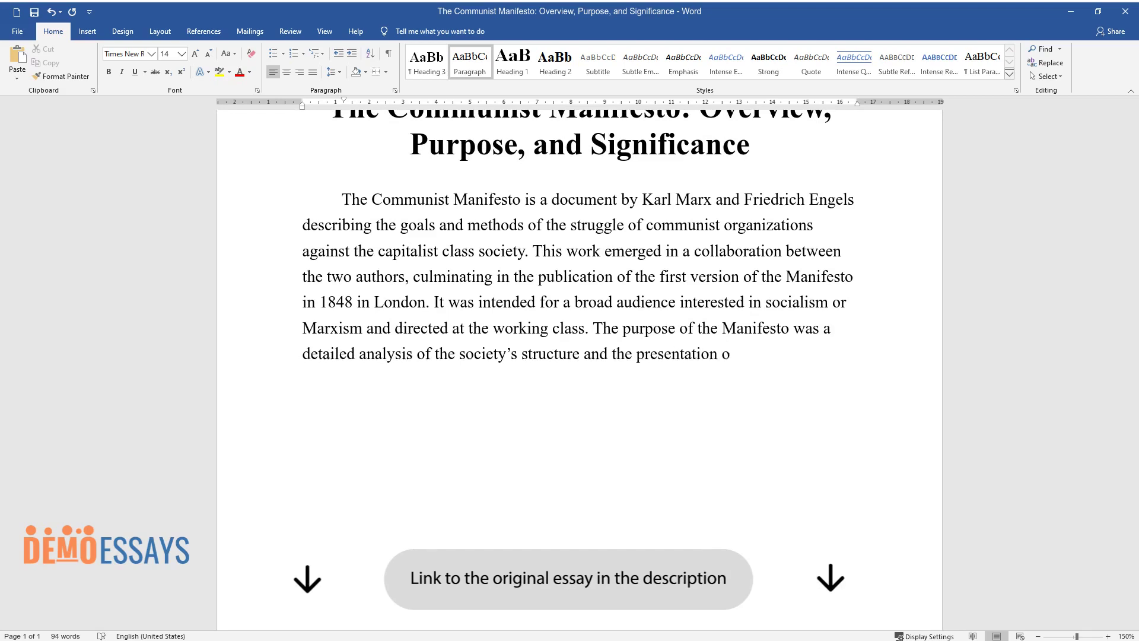
pyautogui.write("f communist ideas in the authors'")
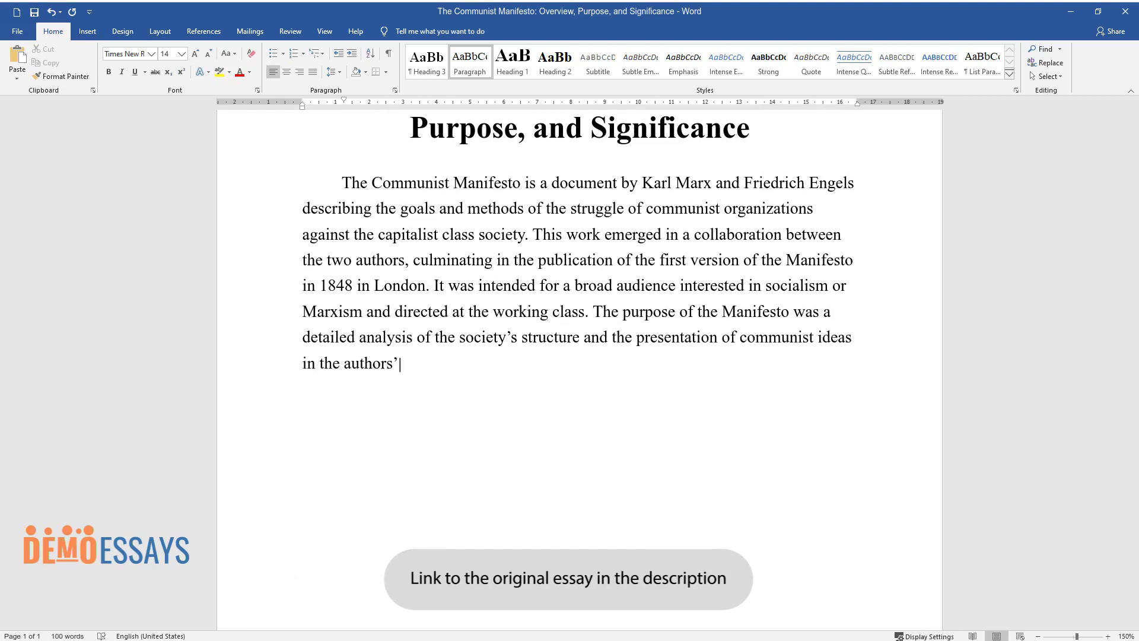
pyautogui.write(' vision. Under the slogans expres')
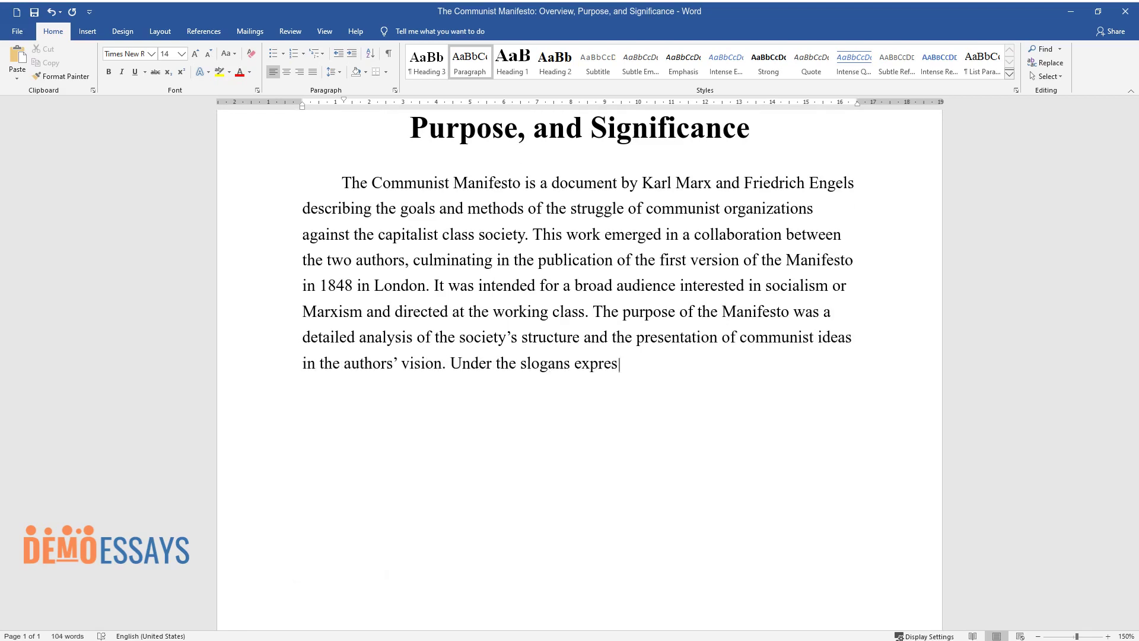
pyautogui.write('sed by Marx and Engels, the prolet')
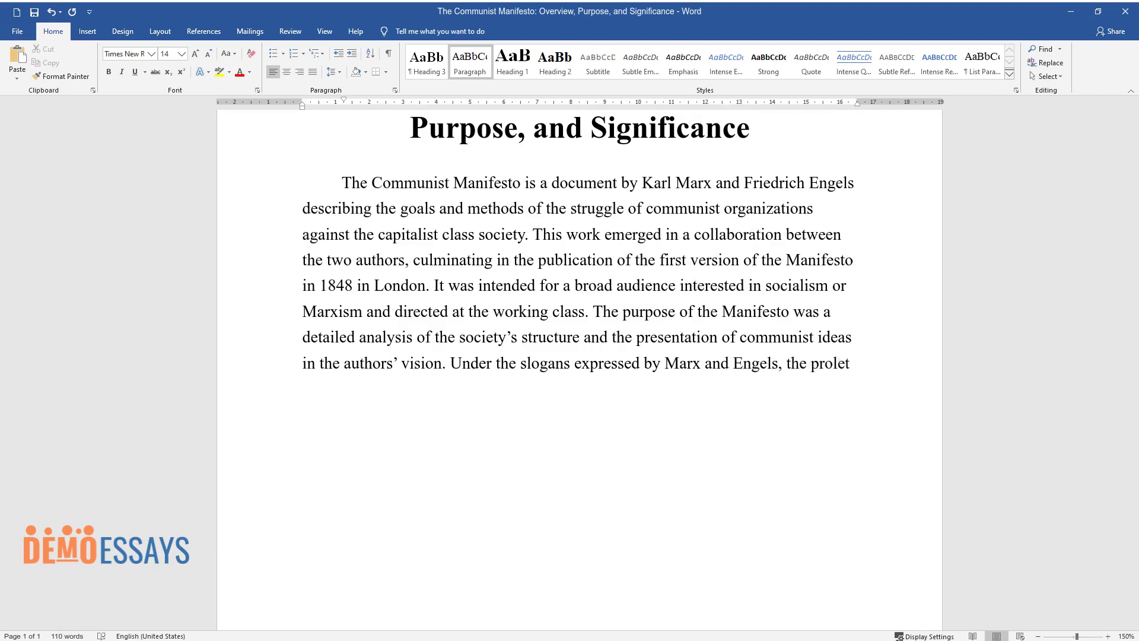
pyautogui.write('ariat had to gather and repulse t')
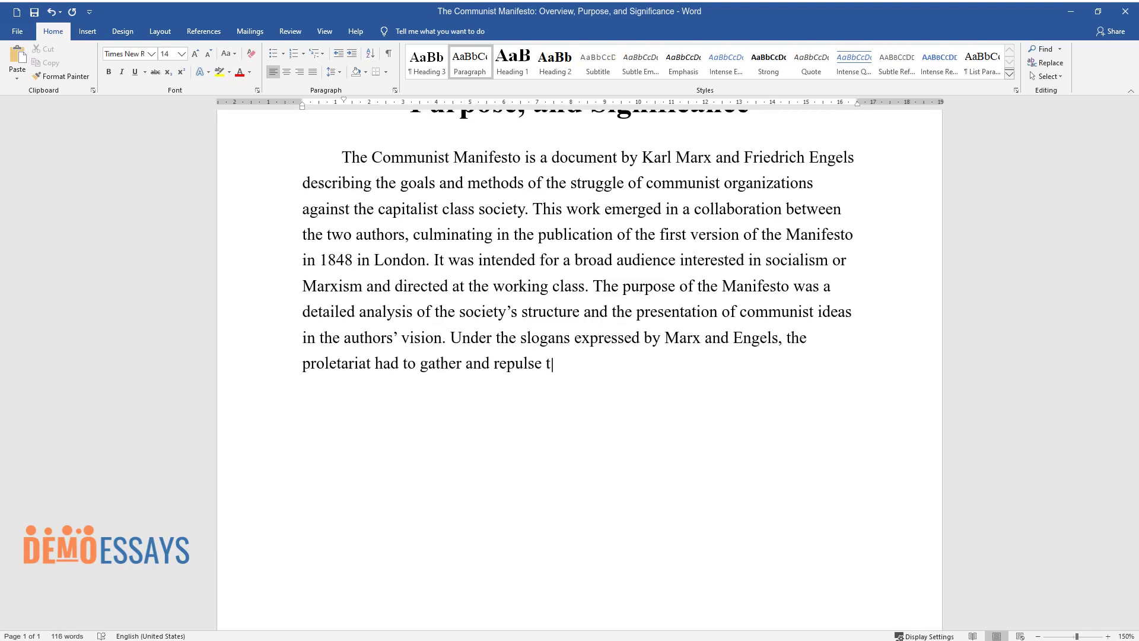
pyautogui.write('he bourgeois system. This documen')
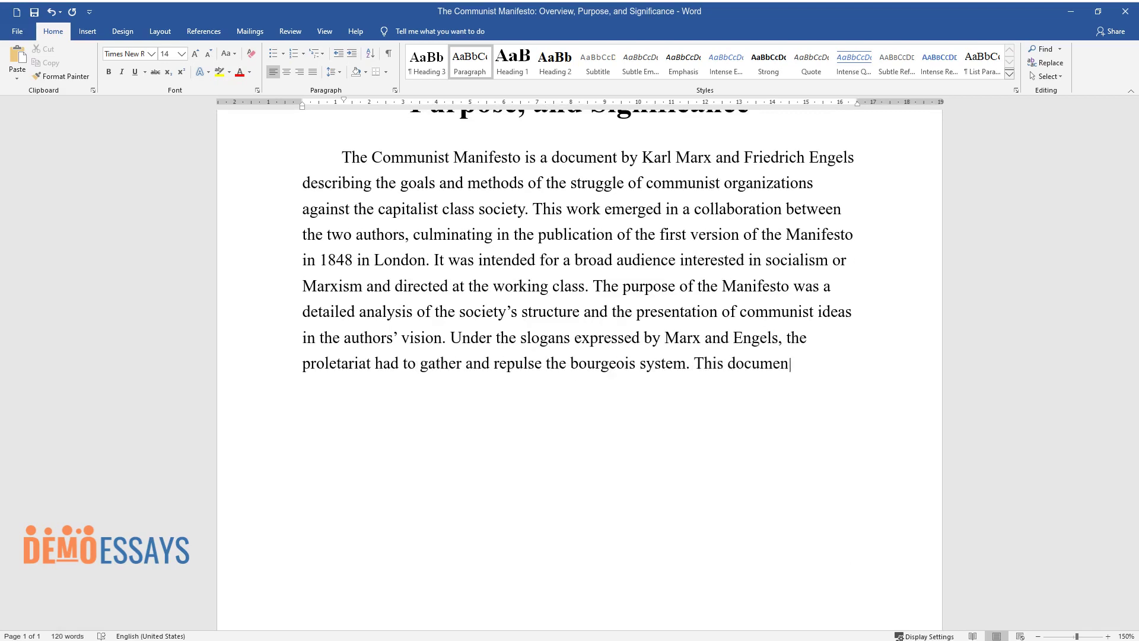
pyautogui.write('t is one of the most important and')
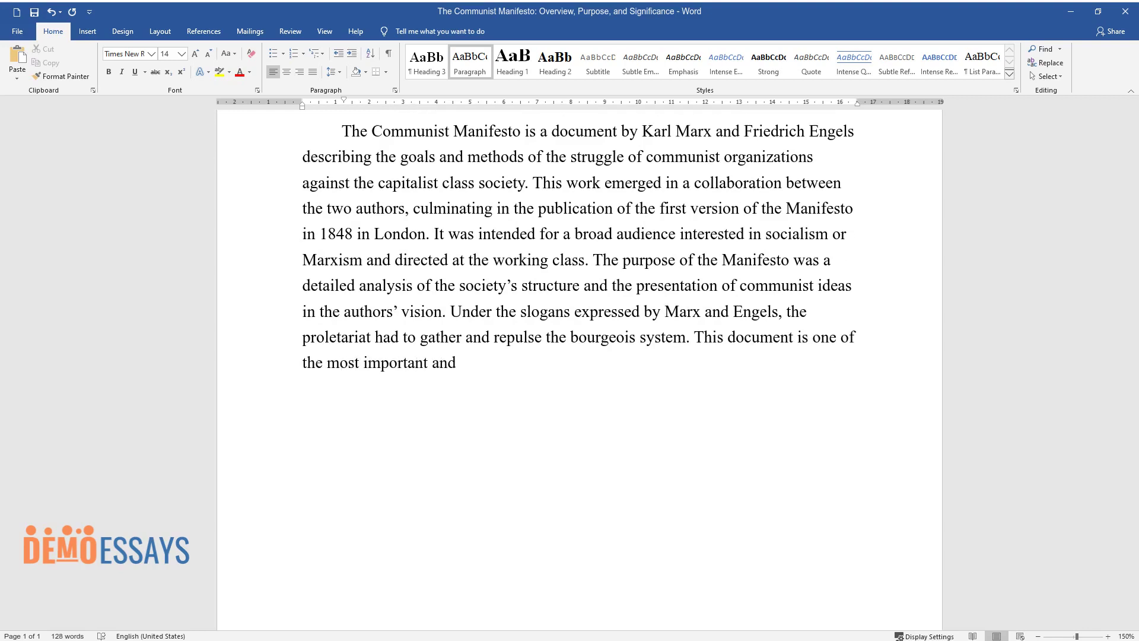
pyautogui.write(' influential historical documents')
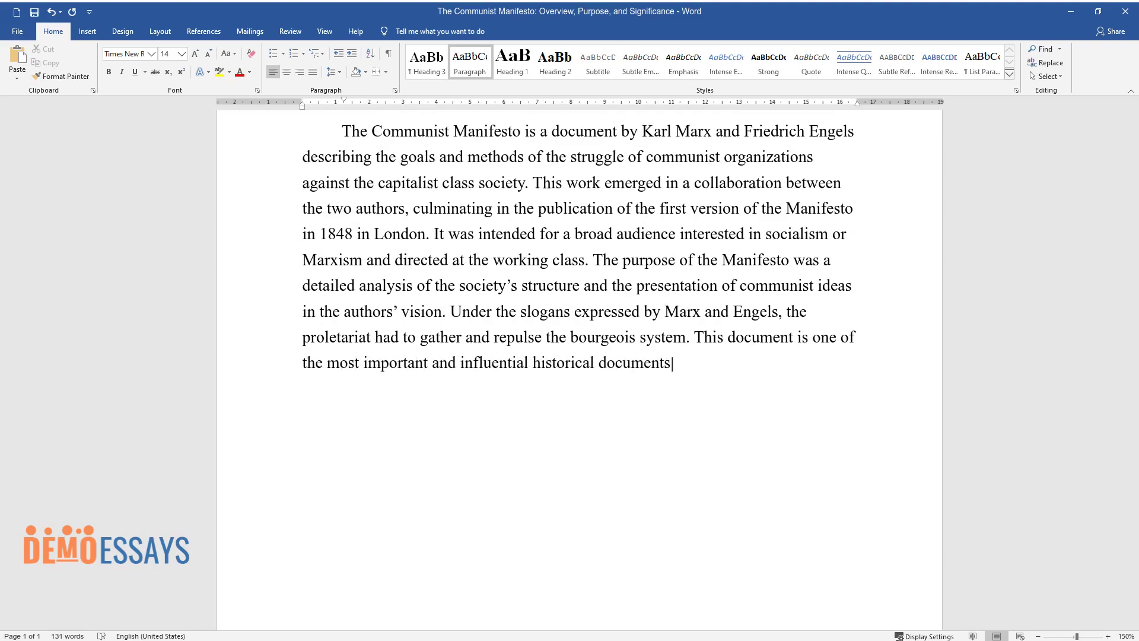
pyautogui.write(' of the 19th century. However, it')
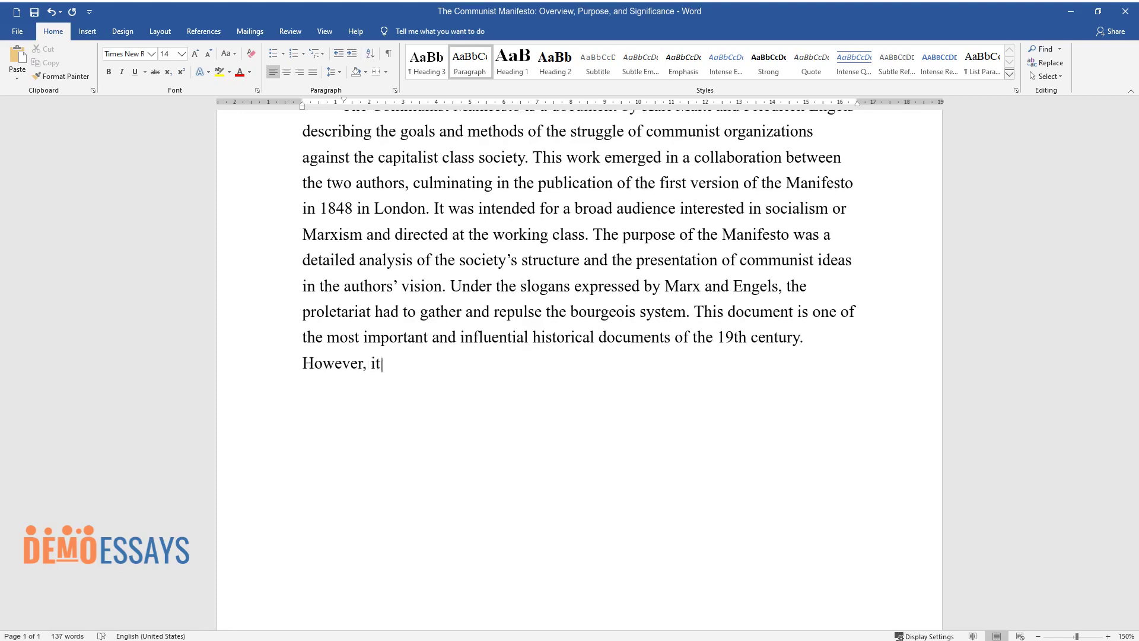
pyautogui.write(' must be viewed in the context of')
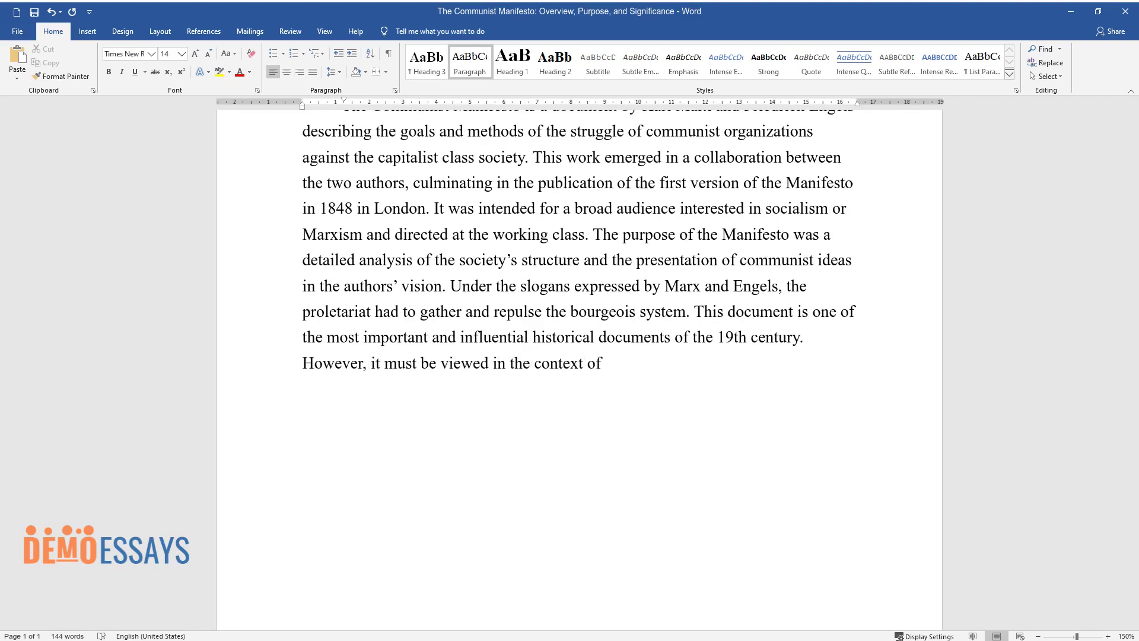
pyautogui.write(' the appropriate time and other sources. This paper aims to')
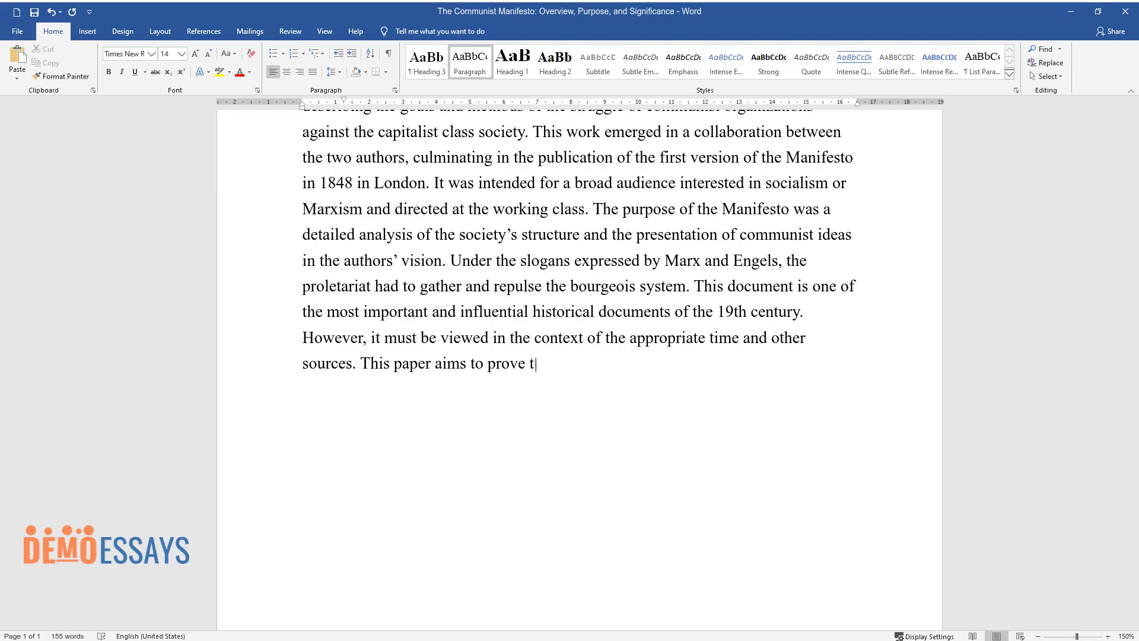
pyautogui.write(' prove this thesis by analyzing the corresponding source.')
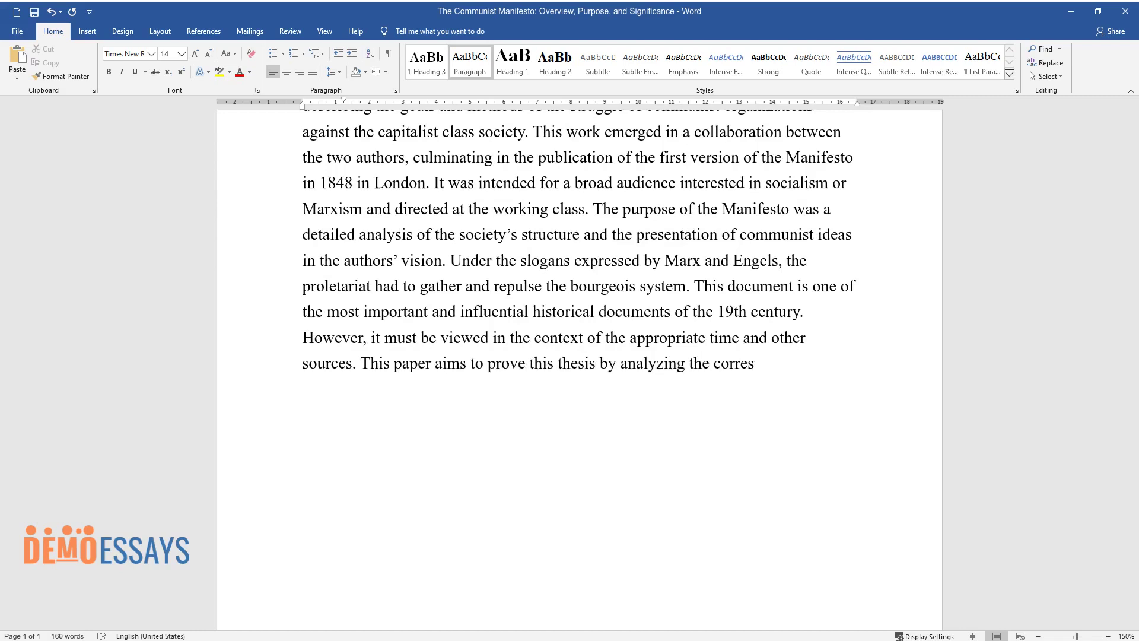
pyautogui.press('Return')
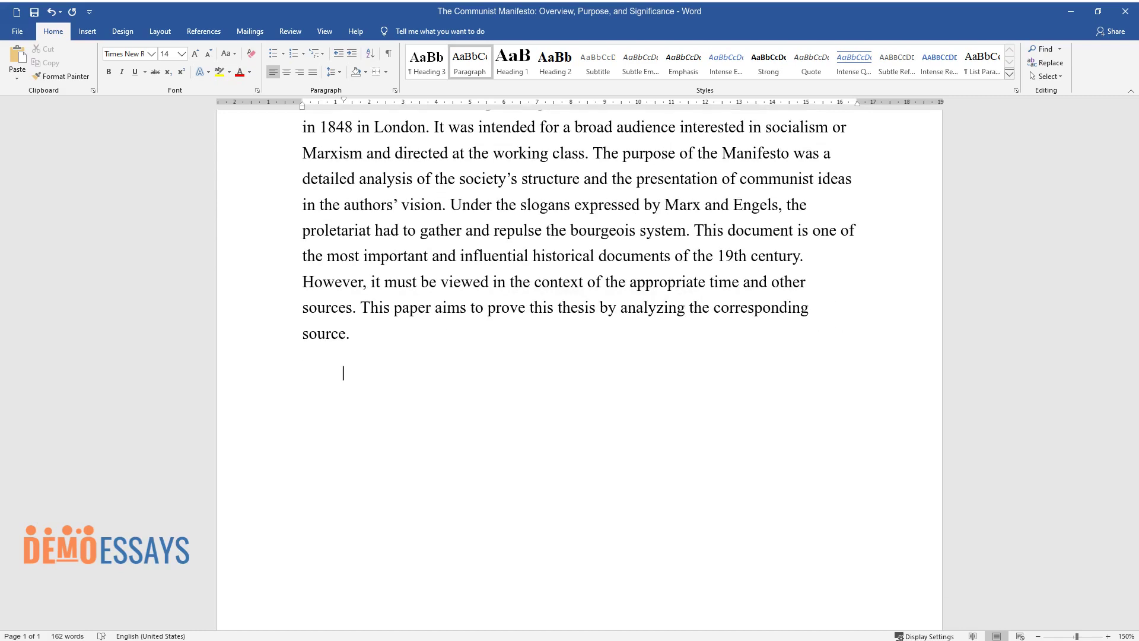
# Type the political-turmoil paragraph, ending with workers exploited by capitalists who 'demanded their services.'.
pyautogui.write('The Communist Manifesto document ')
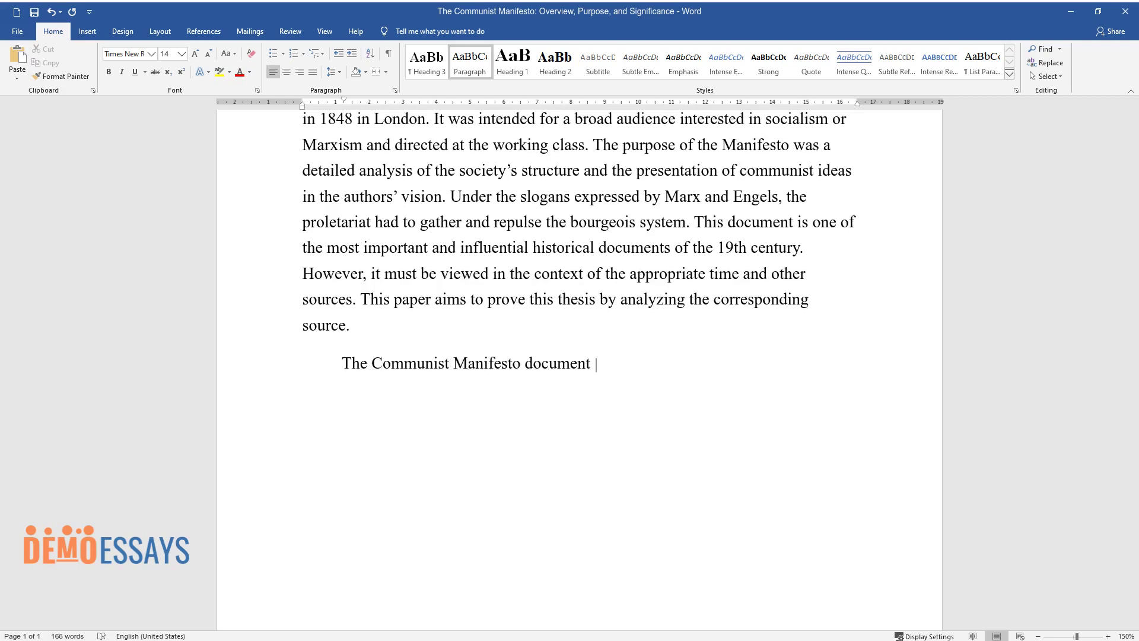
pyautogui.write('was written during a time of polit')
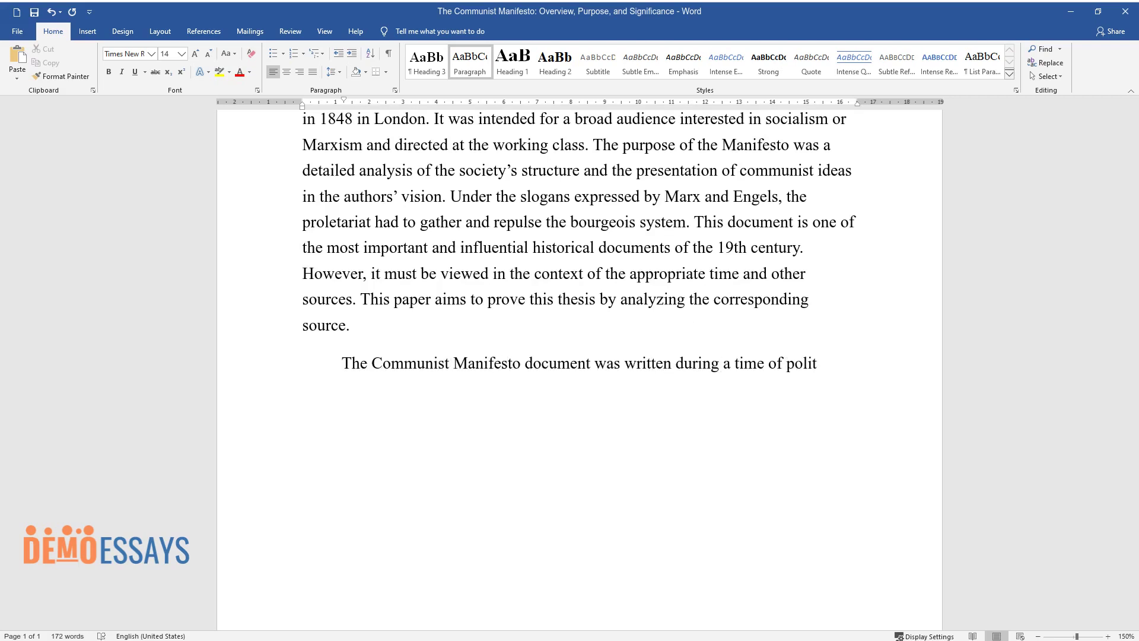
pyautogui.write('ical turmoil. In the middle of the ')
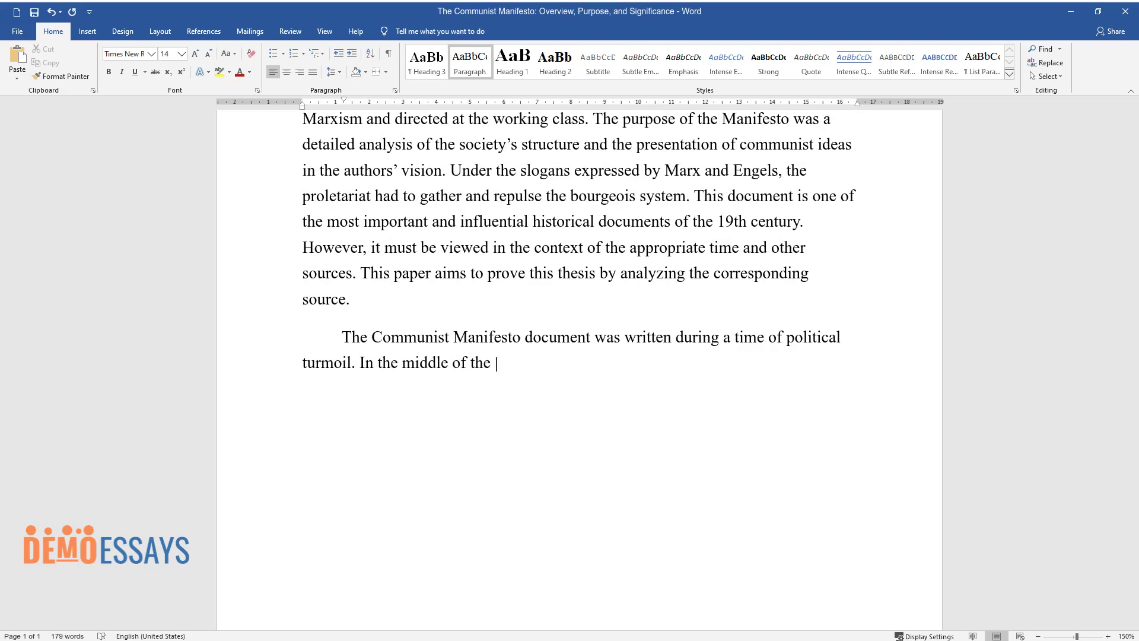
pyautogui.write("19th century, Europe's monarchies ")
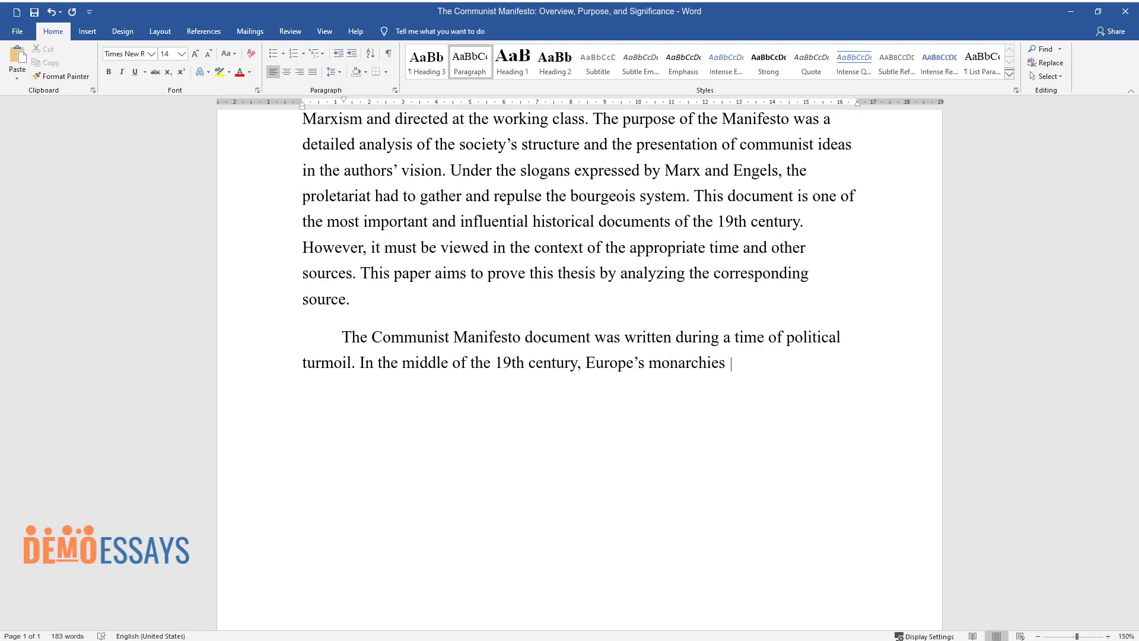
pyautogui.write('were being replaced by "liberal dem')
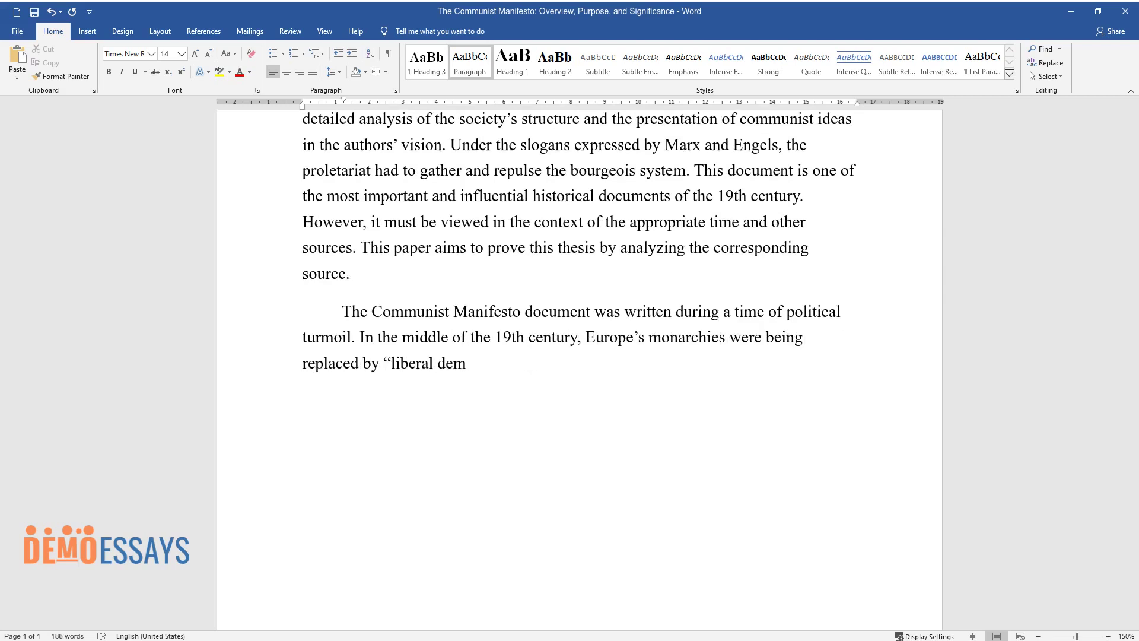
pyautogui.write('ocracies," governments adm')
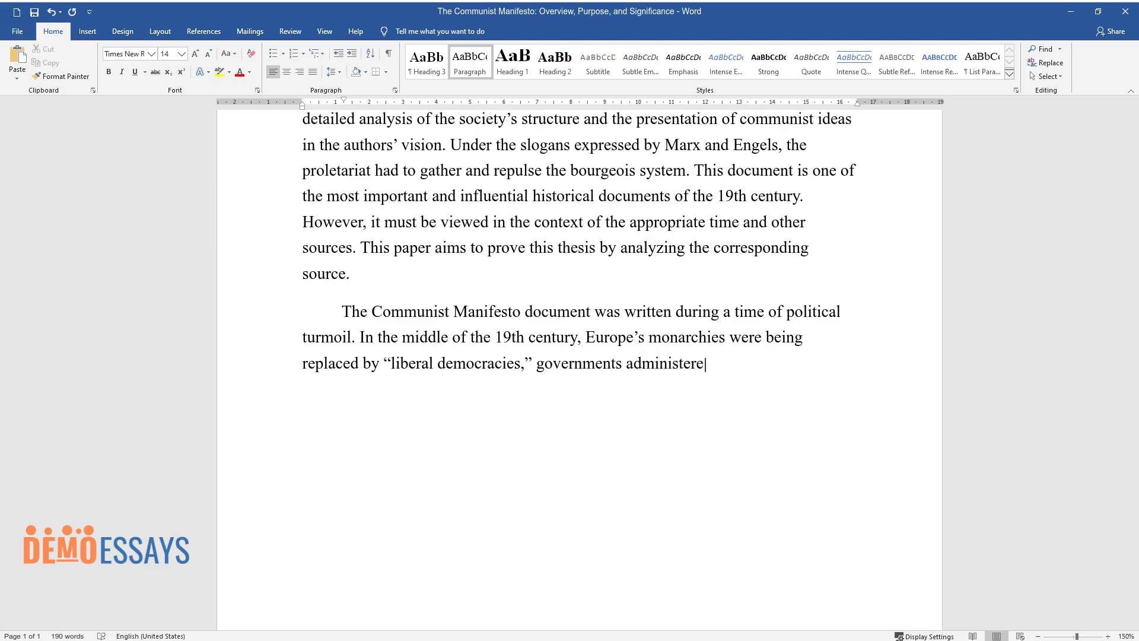
pyautogui.write('inistered by elected officials. This movem')
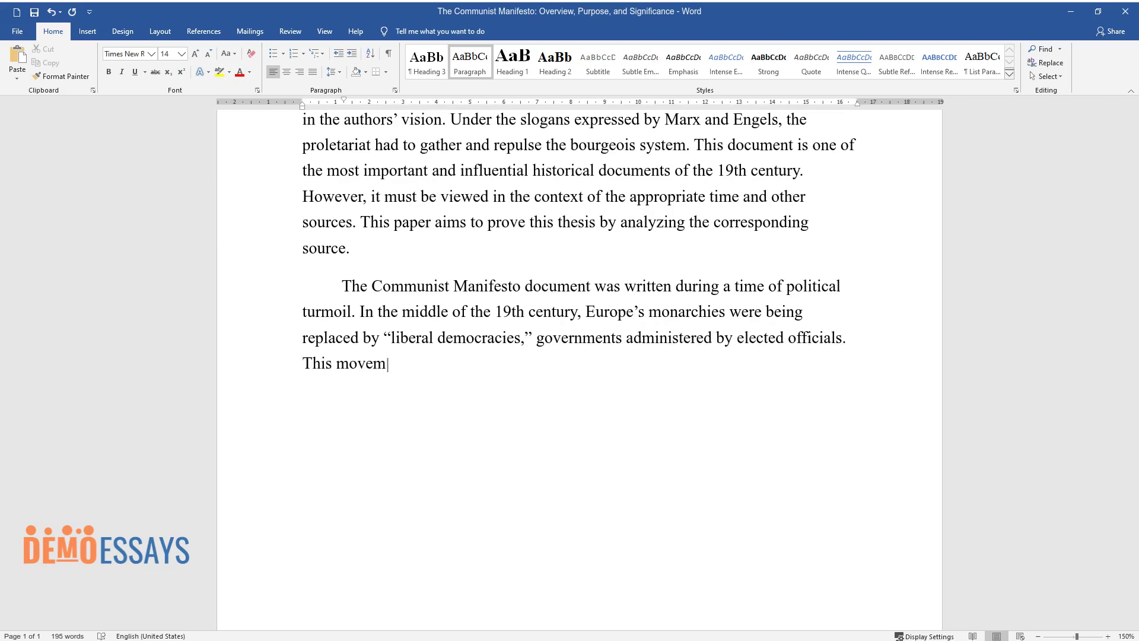
pyautogui.write('ent set out to improve the systems')
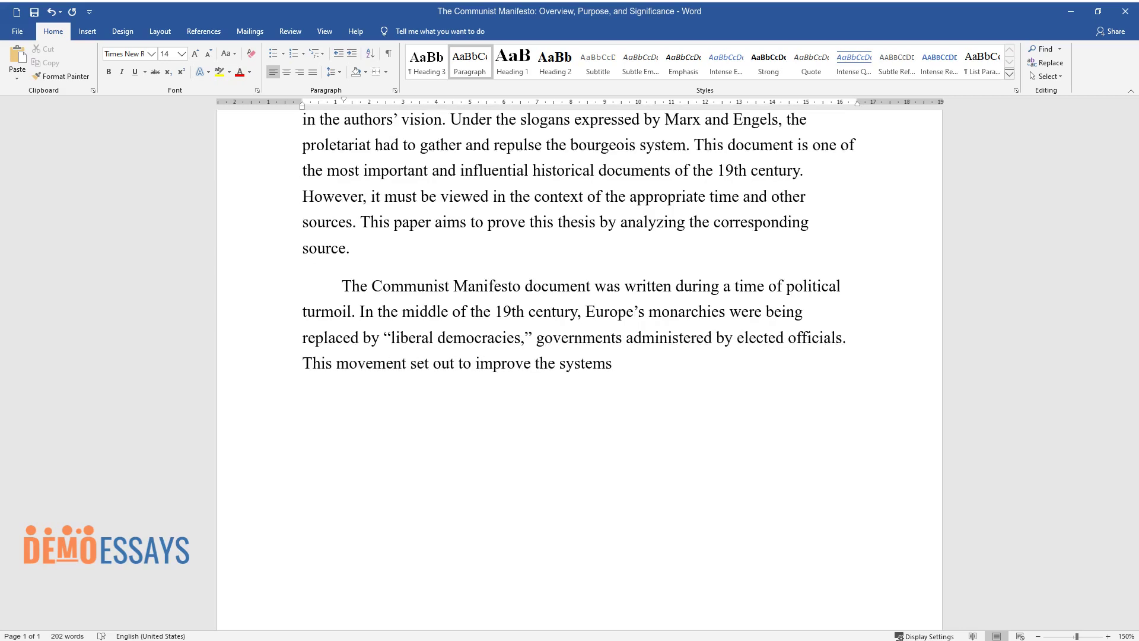
pyautogui.write(' that had ruled before them. However, Marx and Engels')
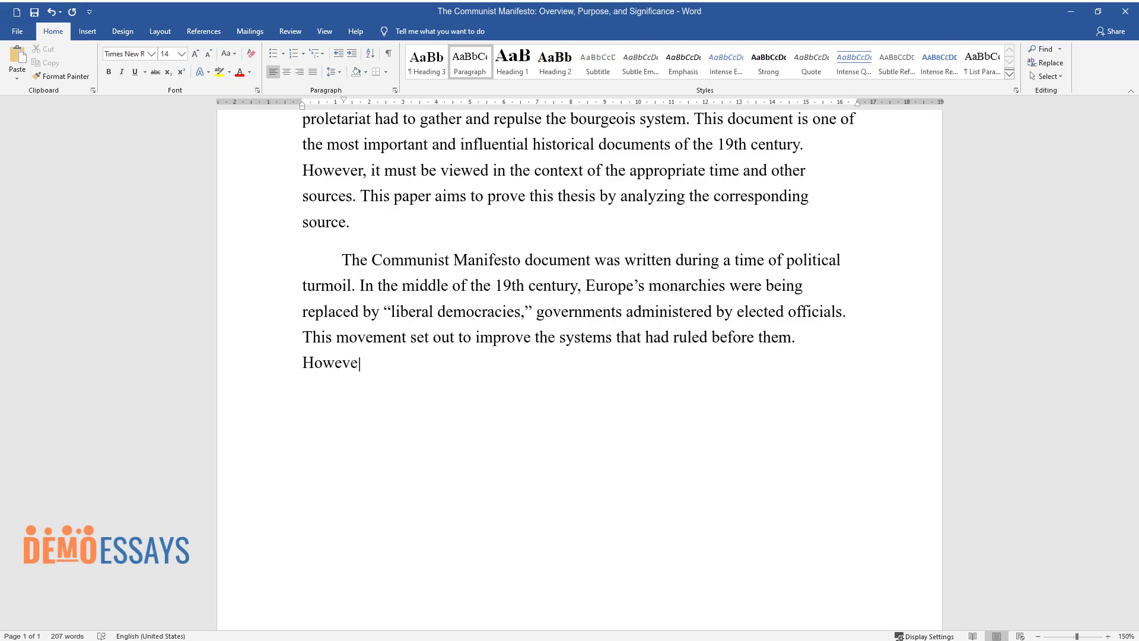
pyautogui.write(' believed these g')
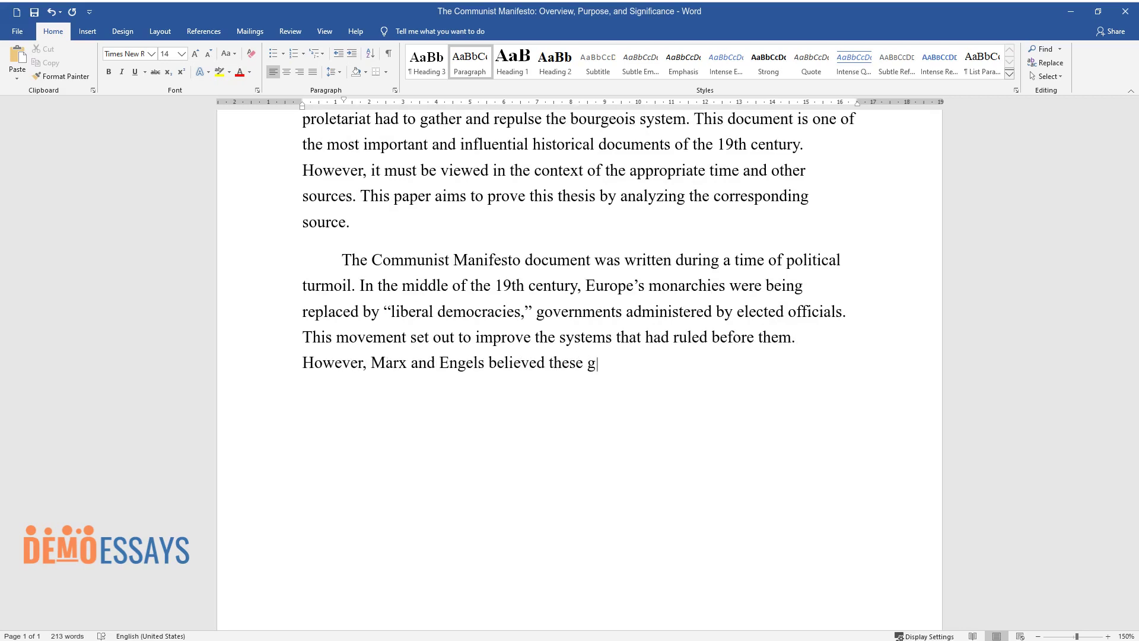
pyautogui.write('overnments failed to address socie')
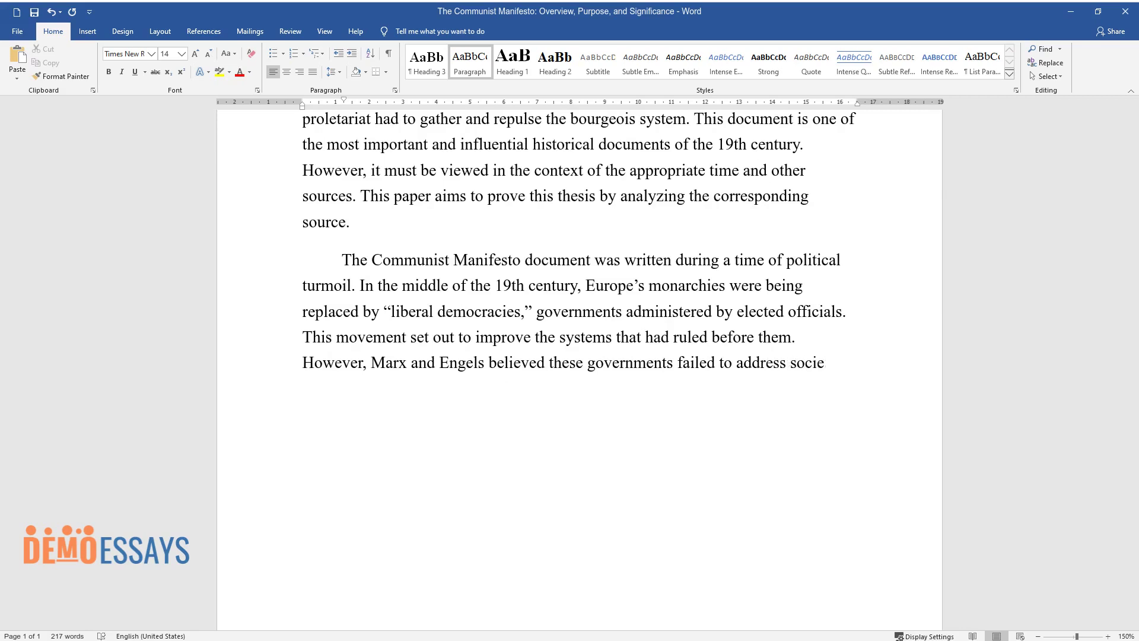
pyautogui.write("ty's fundamental problems. They continued to exist since more workers")
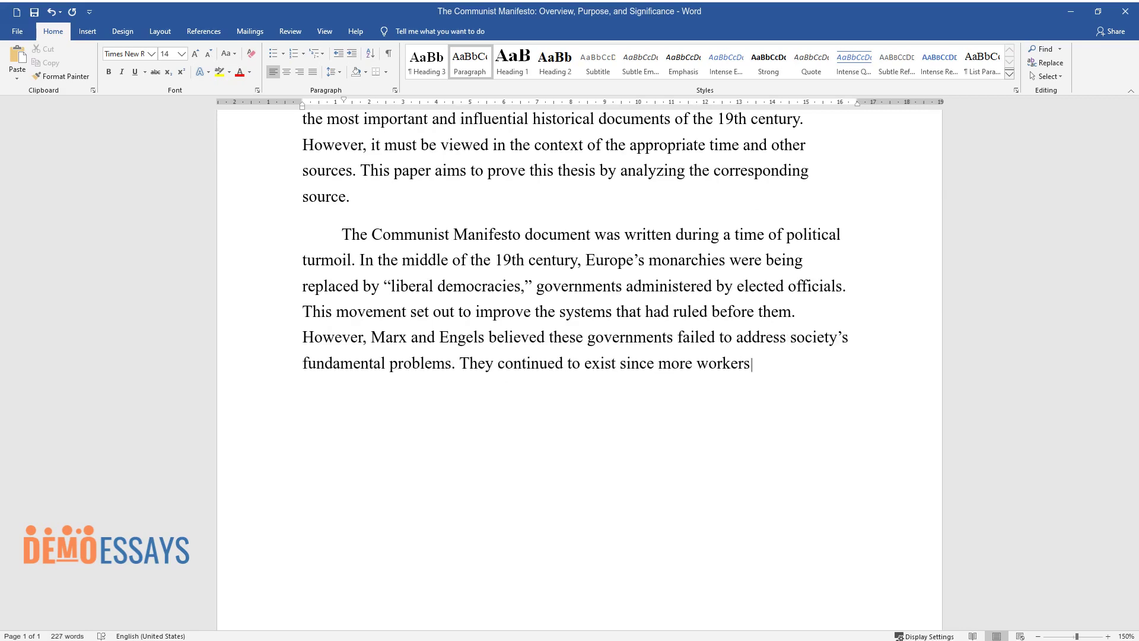
pyautogui.write(' were willing to be exploited by ca')
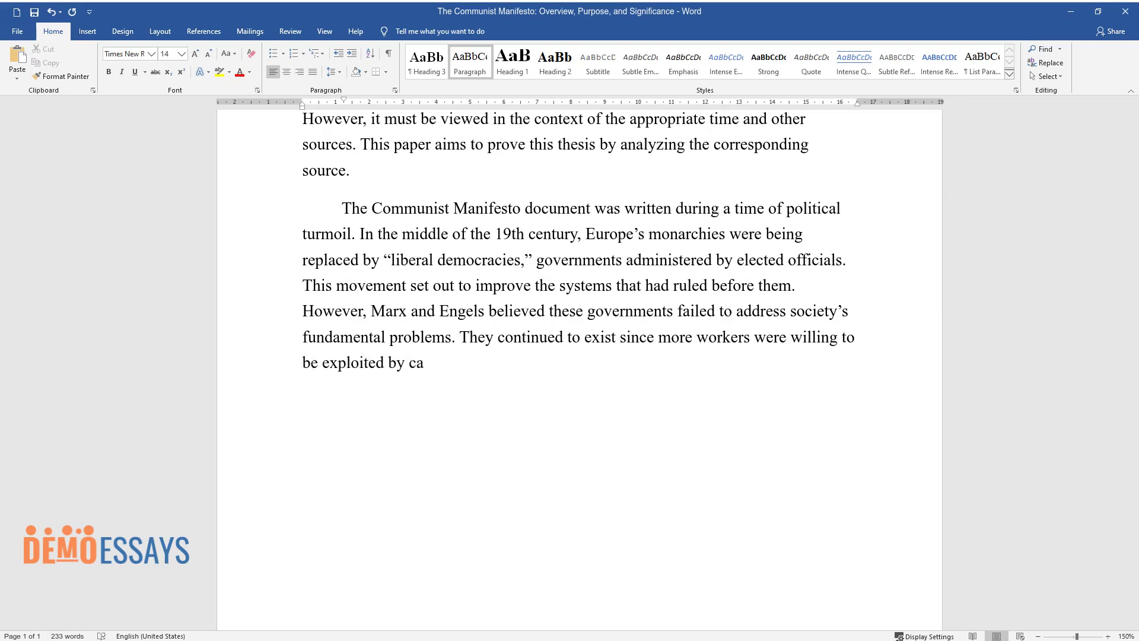
pyautogui.write('pitalists who demanded their servi')
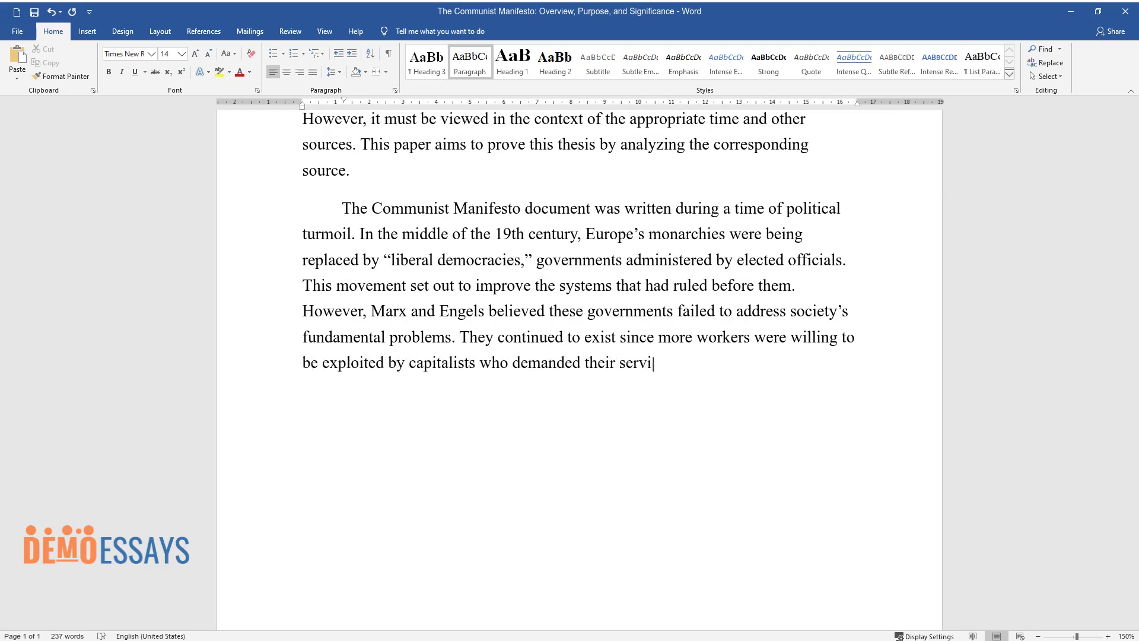
pyautogui.write('ces.')
pyautogui.press('Return')
# Add the paragraph on why Marx and Engels wrote the Manifesto, ending 'necessities of life.'.
pyautogui.write('These problem')
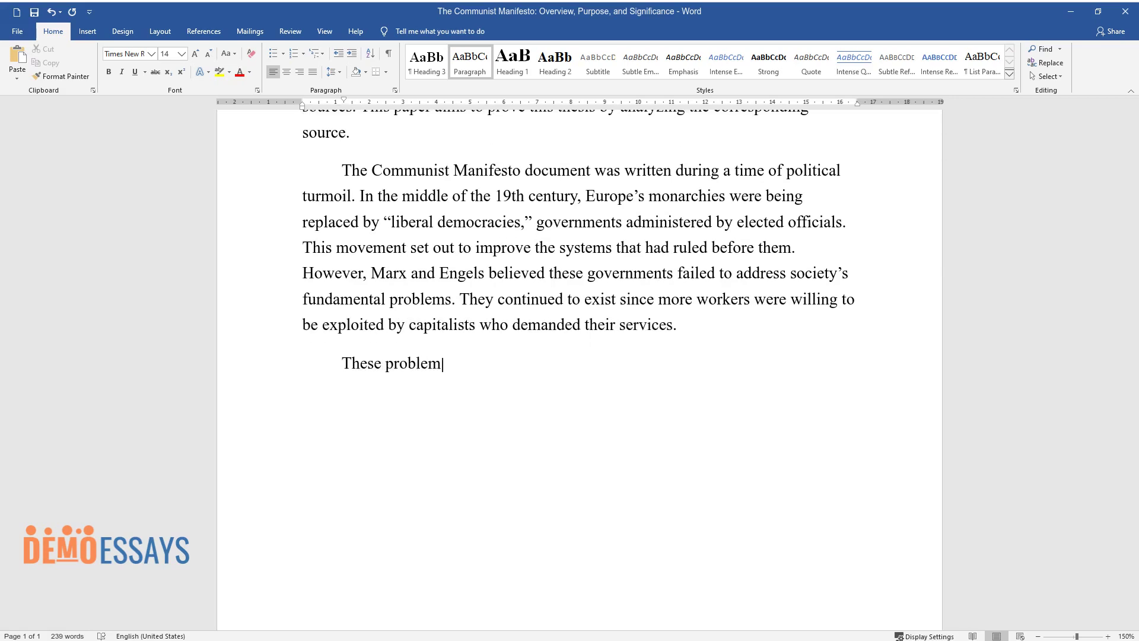
pyautogui.write('s were one of the main reasons why')
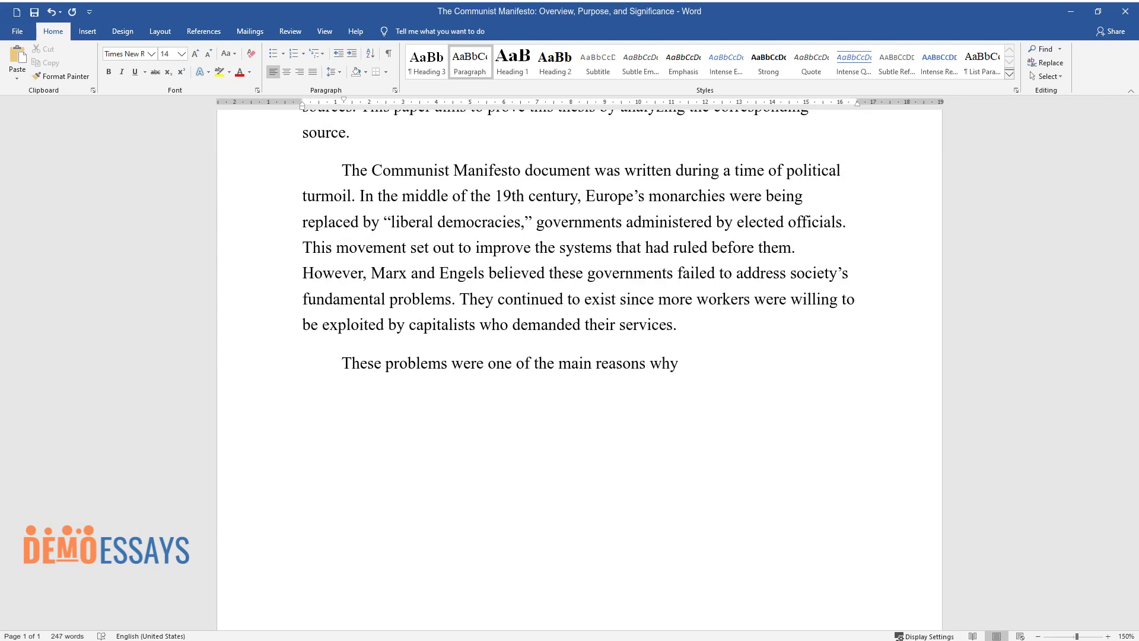
pyautogui.write(' Marx and Engels wrote this Manif')
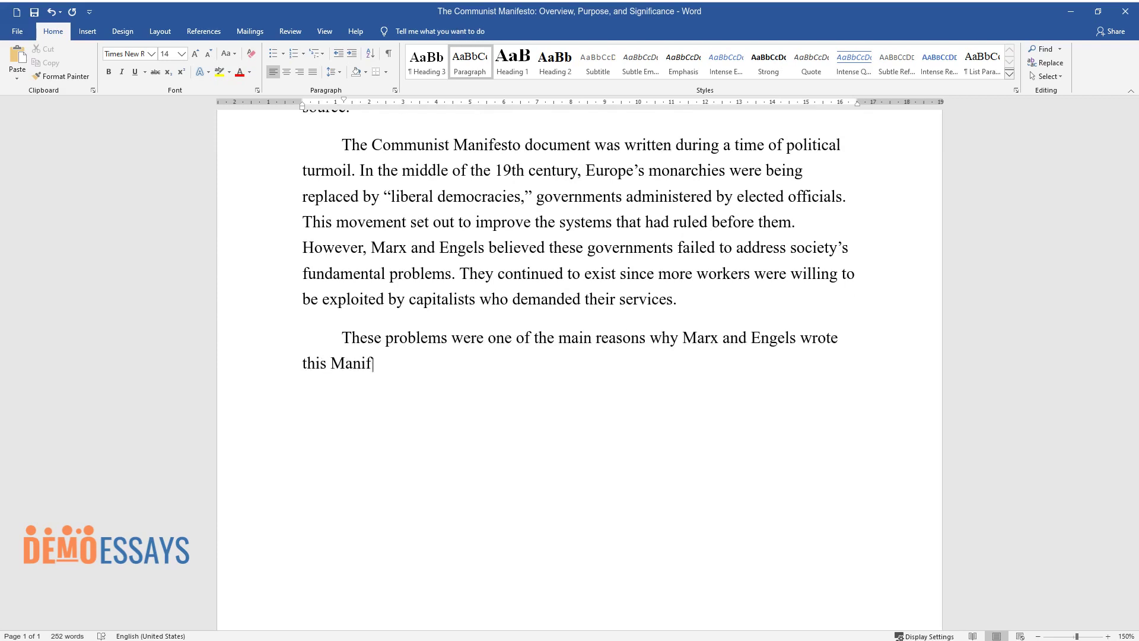
pyautogui.write('esto. The class struggle, which i')
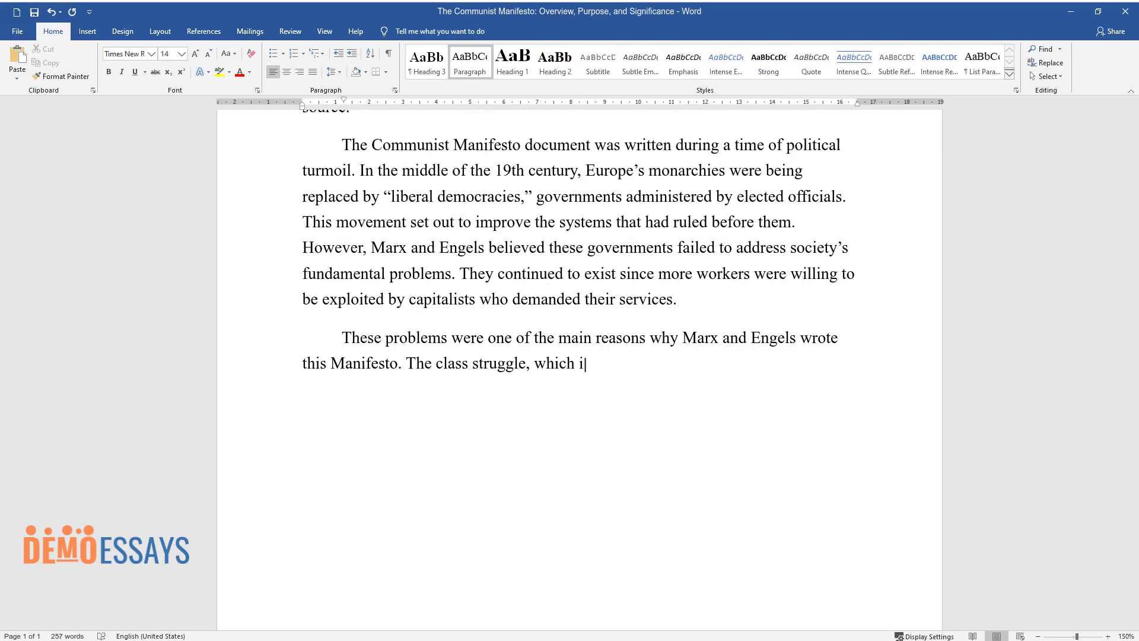
pyautogui.write('s an integral part of society, acc')
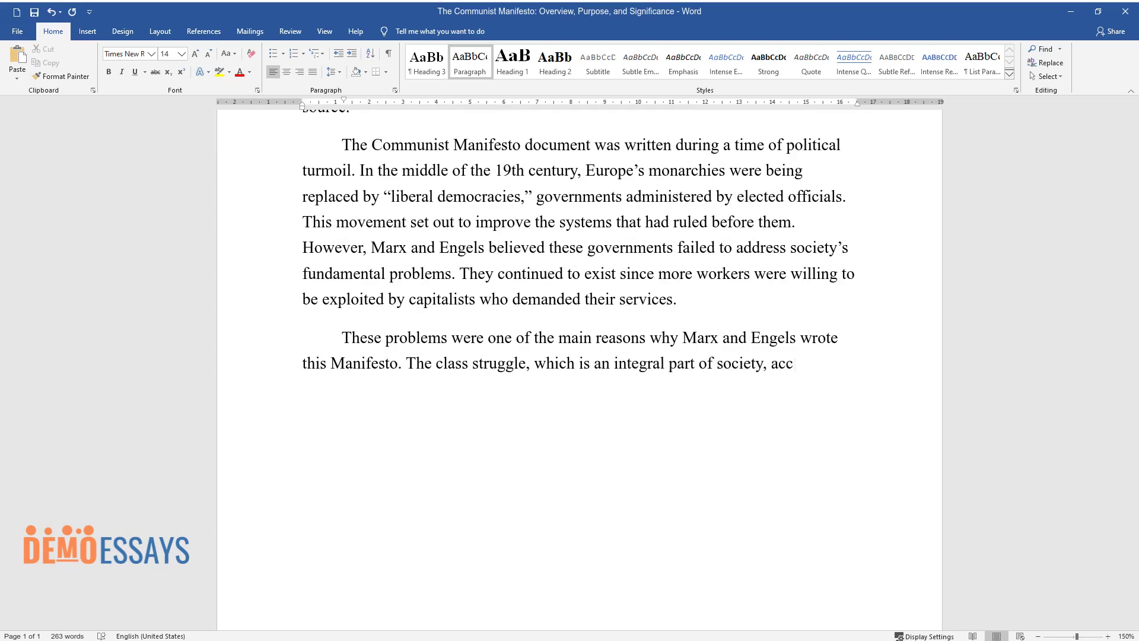
pyautogui.write('ording to the authors, was not ab')
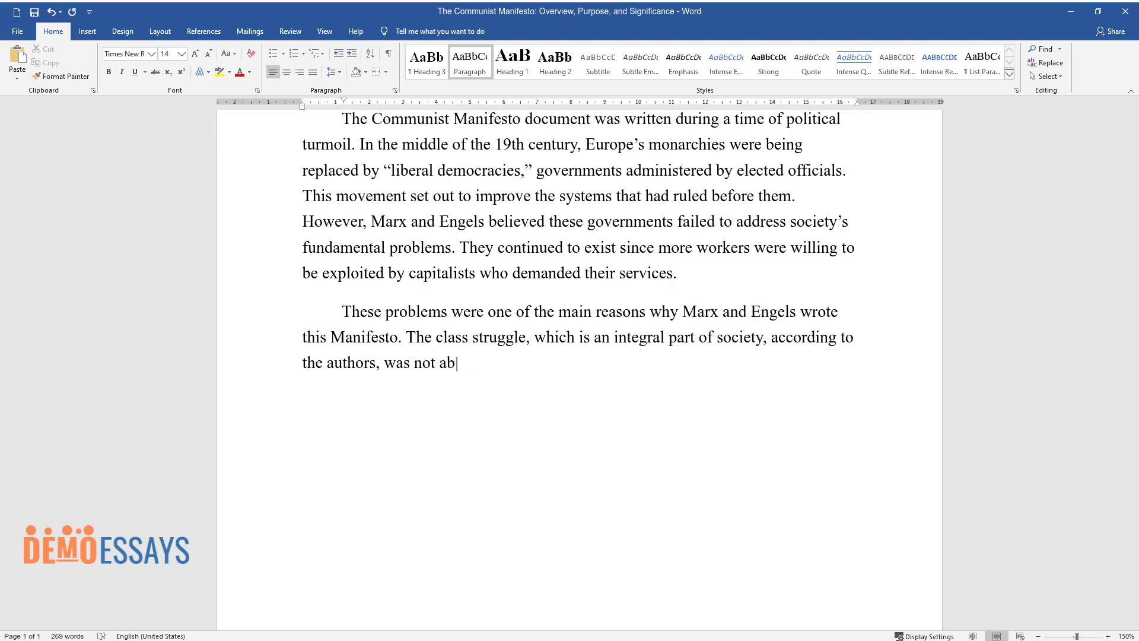
pyautogui.write('olished with the advent of capita')
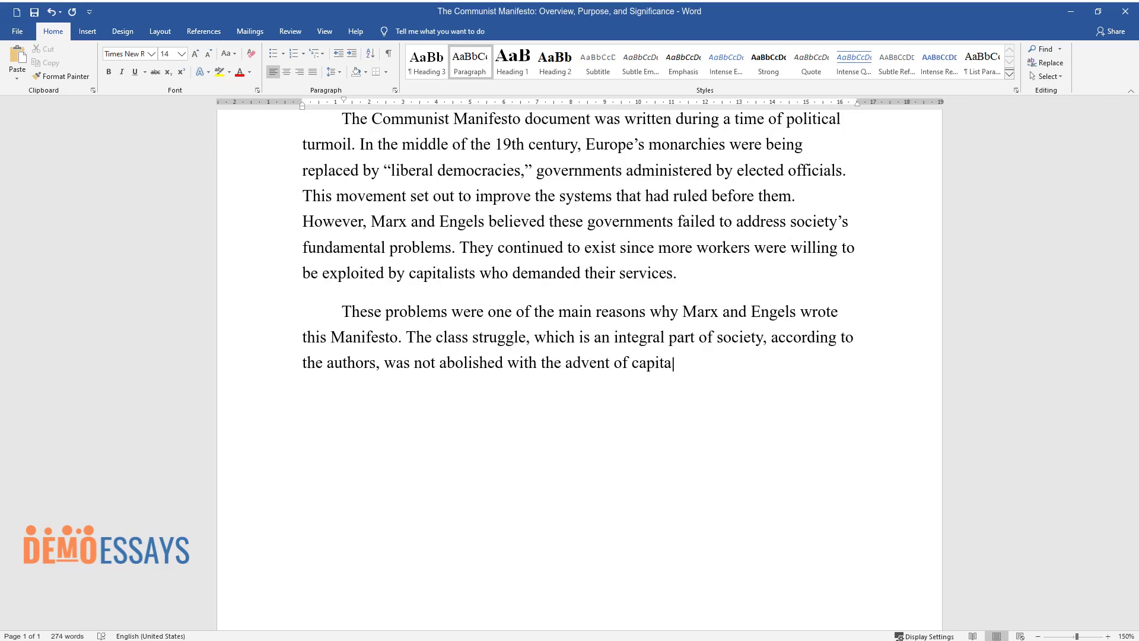
pyautogui.write('lism. As Marx and Engels wrote, "It has me')
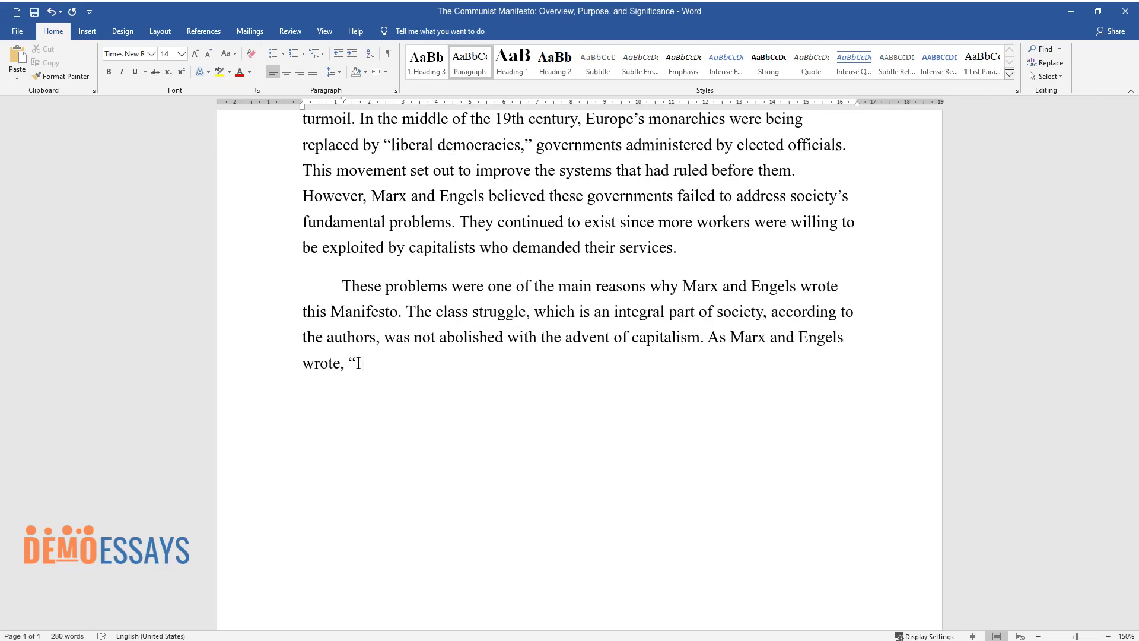
pyautogui.write('rely established new clas')
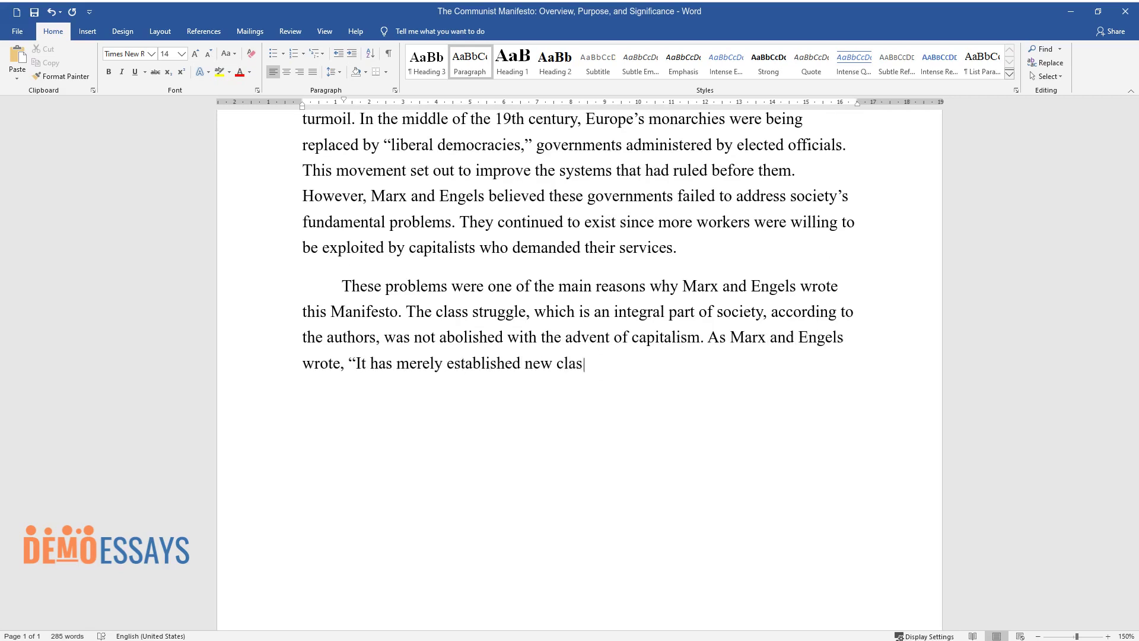
pyautogui.write('ses, new conditions of oppression')
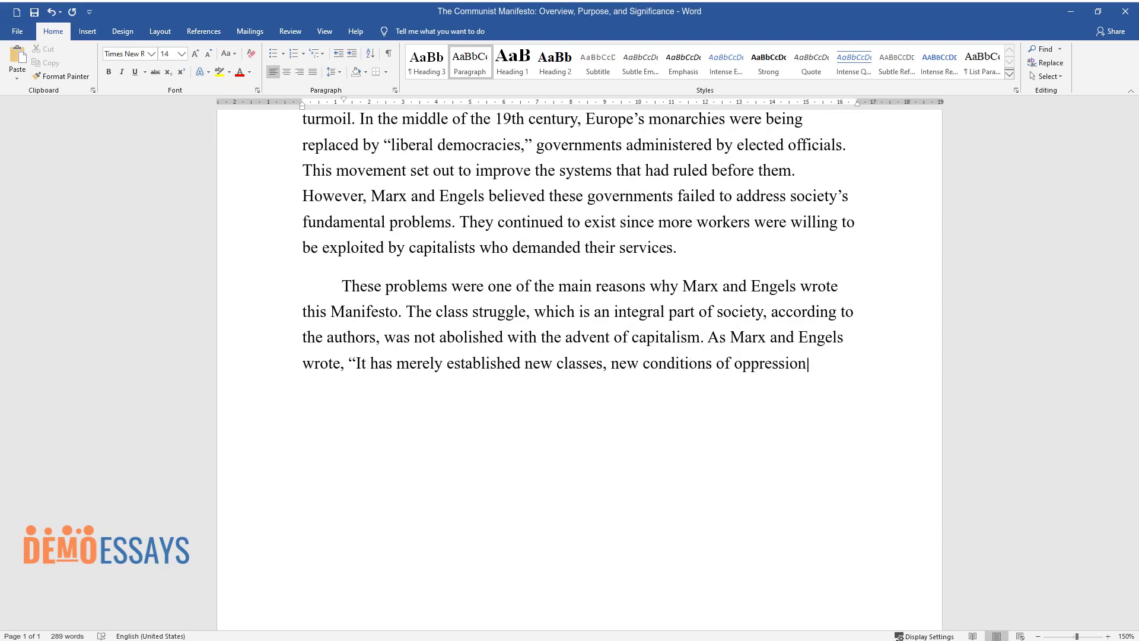
pyautogui.write('." Despite the absence of')
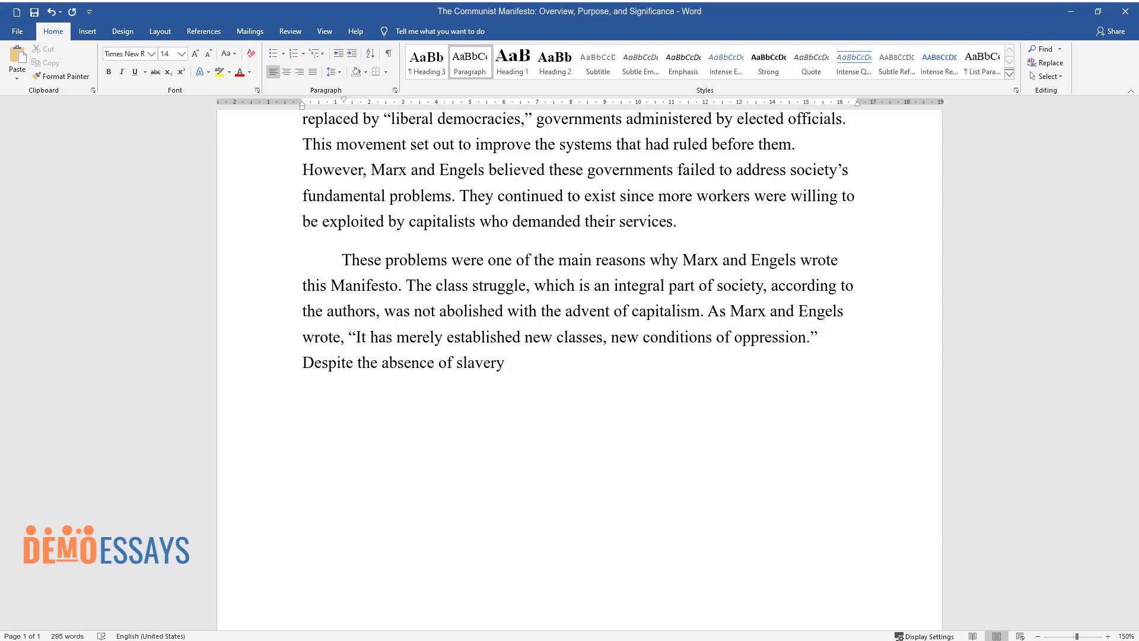
pyautogui.write(' slavery per se, the workers under capital')
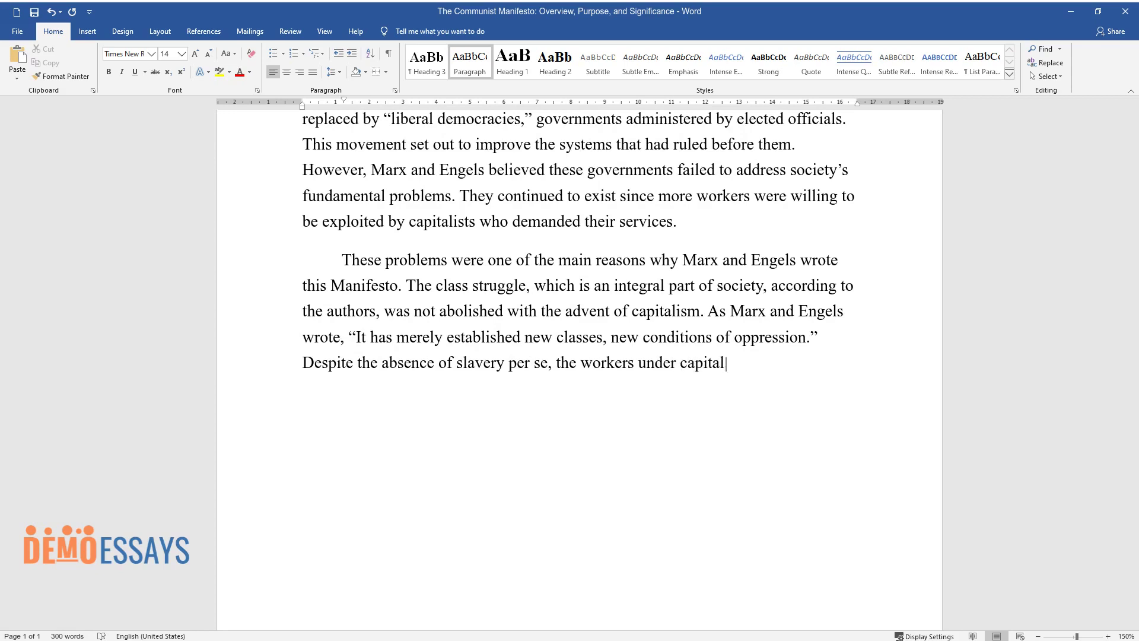
pyautogui.write('ism were not allowed to advance ')
pyautogui.write('or better themselves. They')
pyautogui.write(' still l')
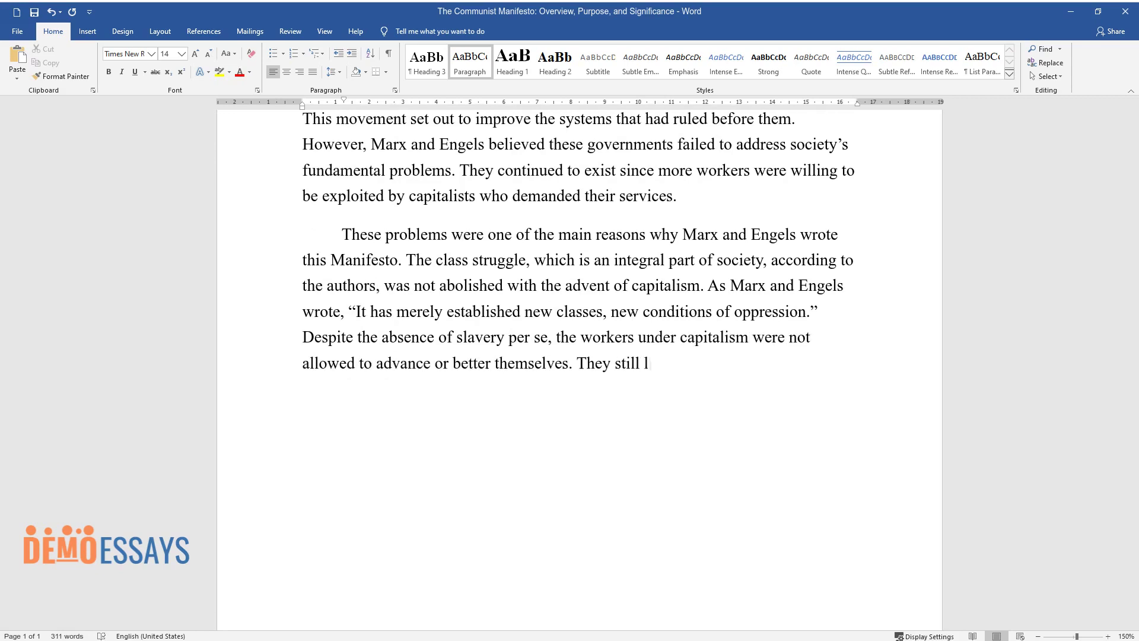
pyautogui.write('ived in poverty, never having enou')
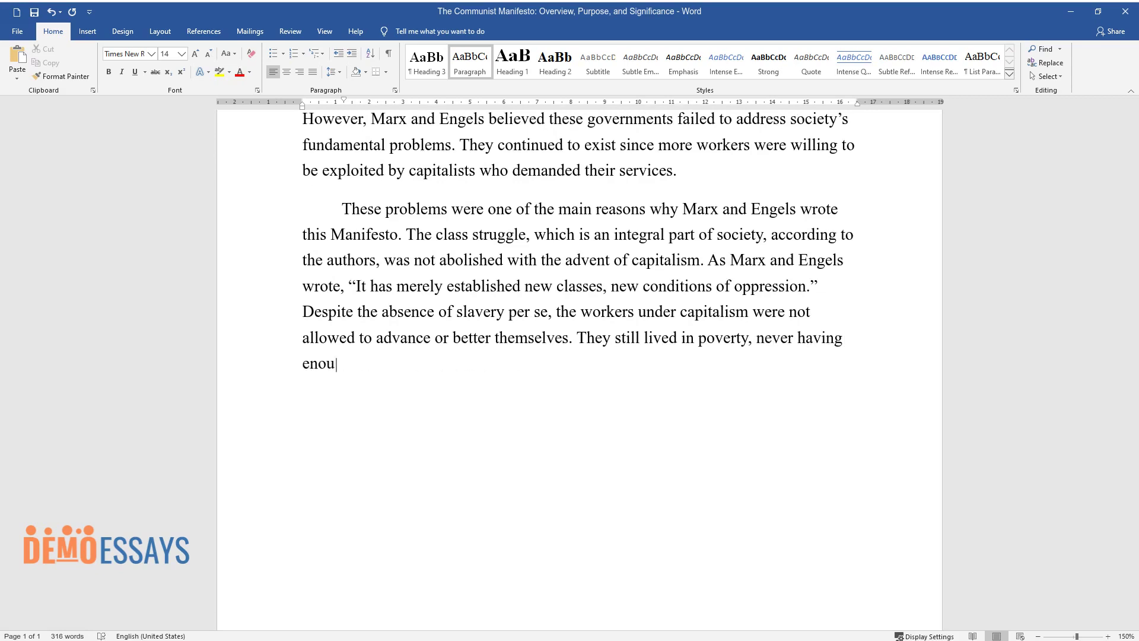
pyautogui.write('gh money, even for the necessitie')
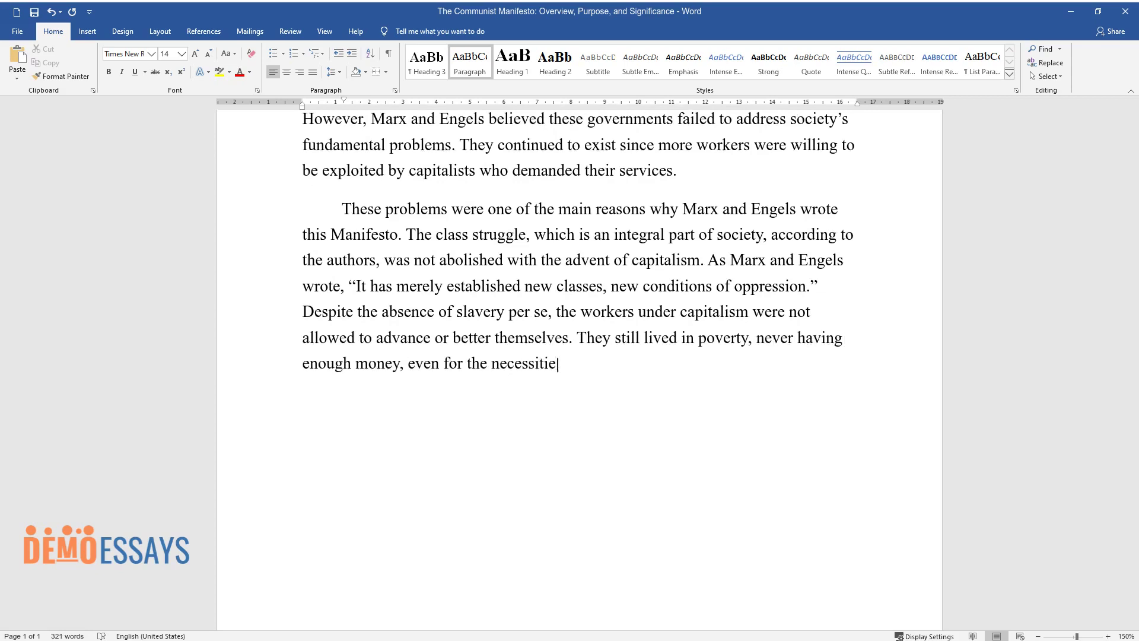
pyautogui.write('s of life.')
pyautogui.press('Return')
# Type the paragraph beginning 'The novelty of Marx's and Engels' ideas…' on violent revolution.
pyautogui.write('The')
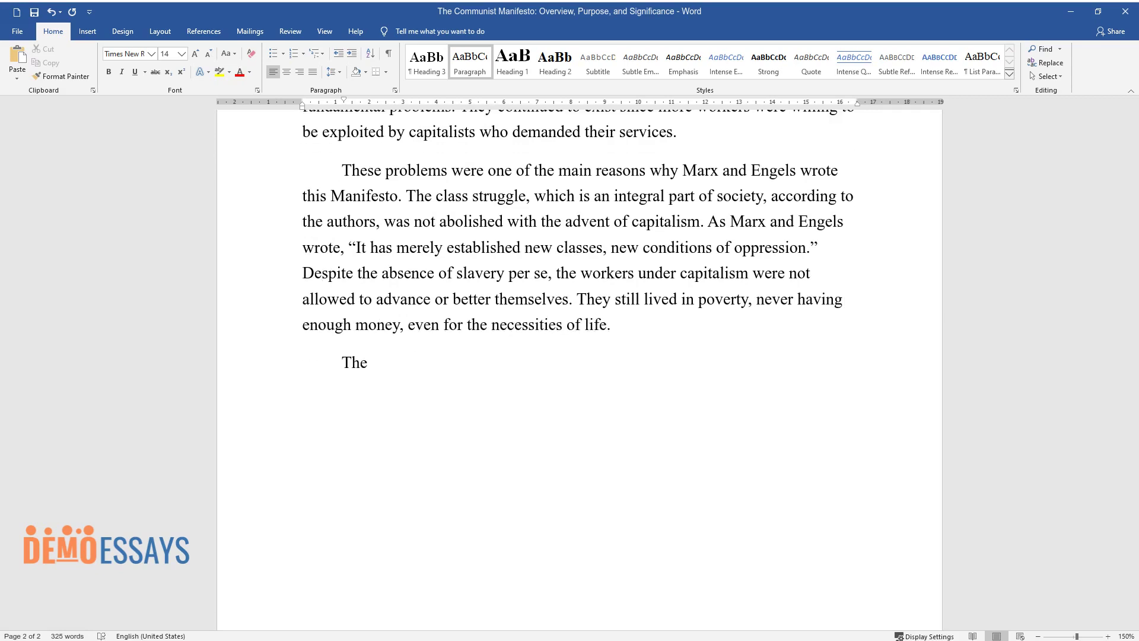
pyautogui.write(" novelty of Marx's and Engels' idea")
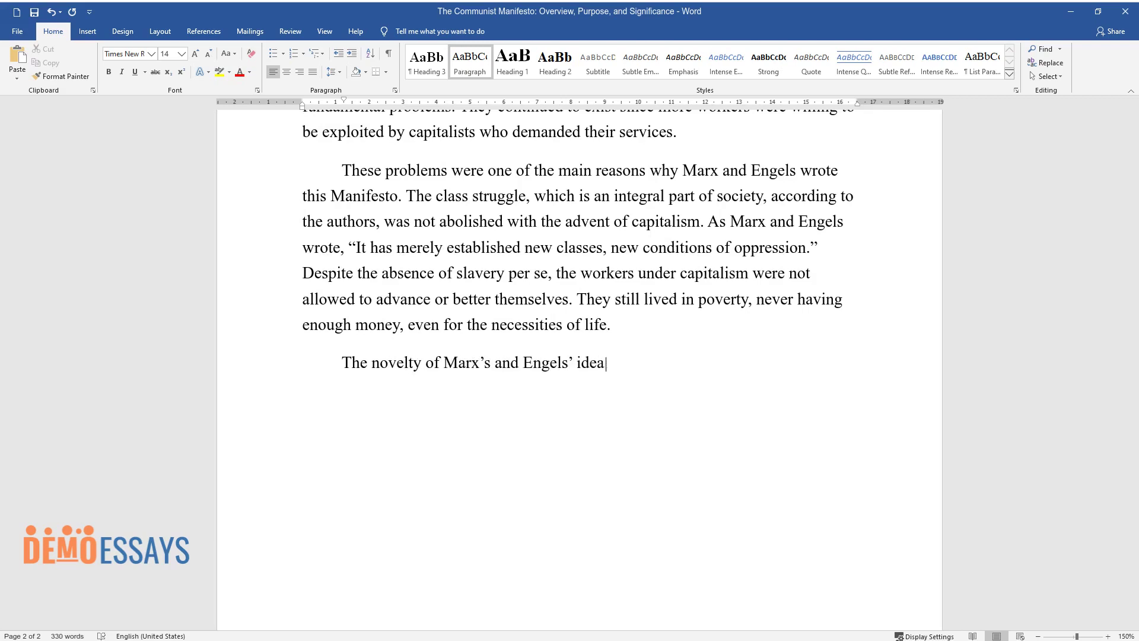
pyautogui.write('s was that while most people wanted')
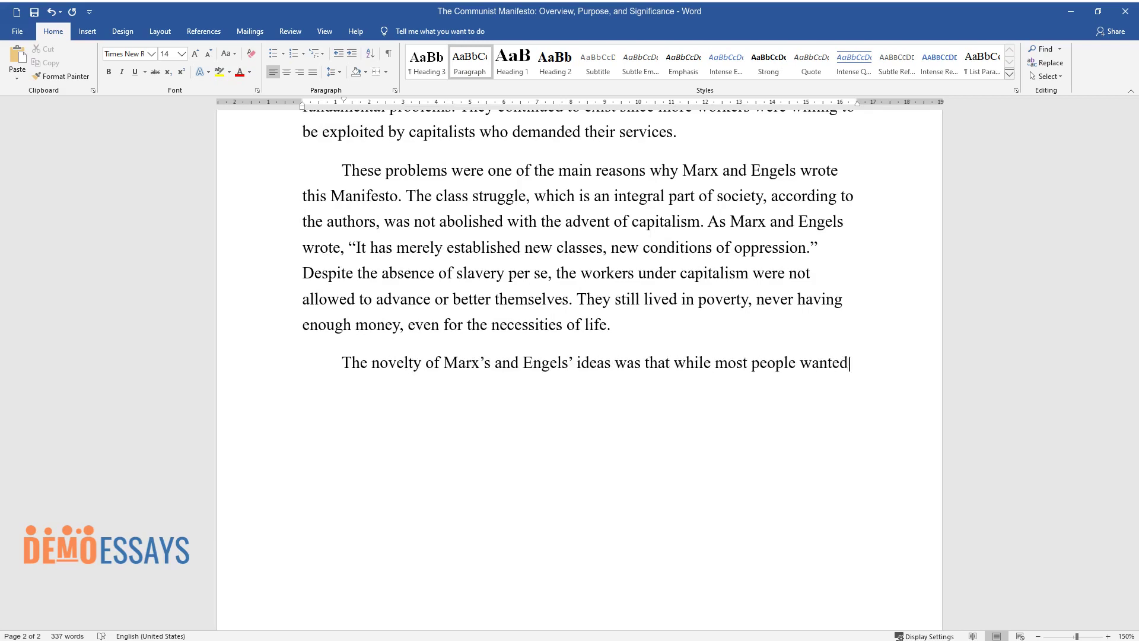
pyautogui.write(' minor reforms within capitalism, t')
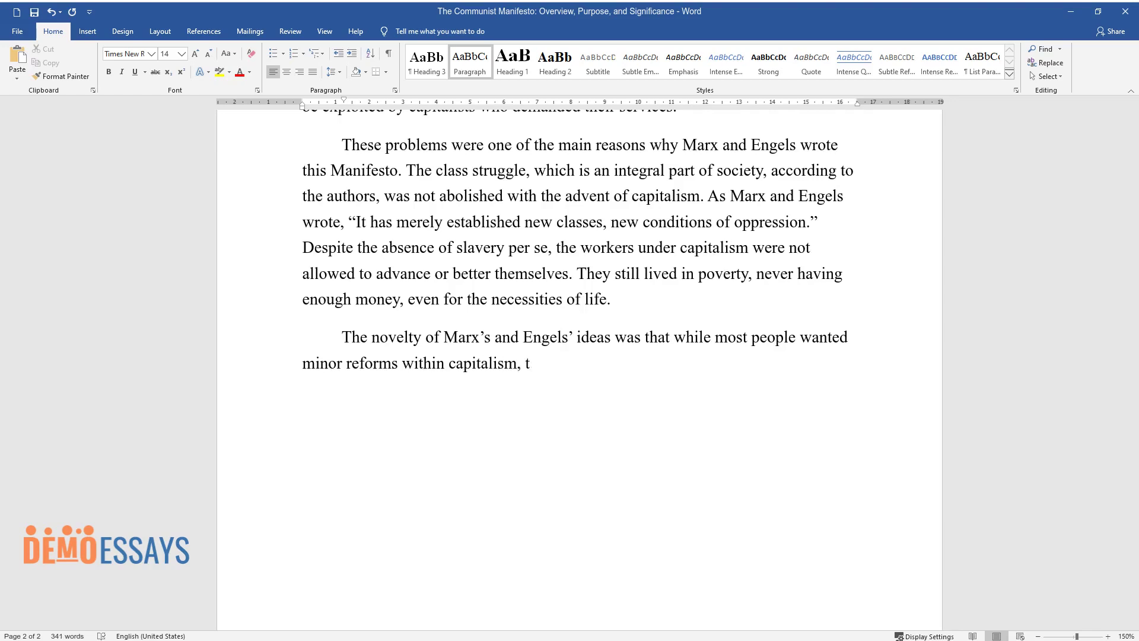
pyautogui.write('he two authors believed that only a')
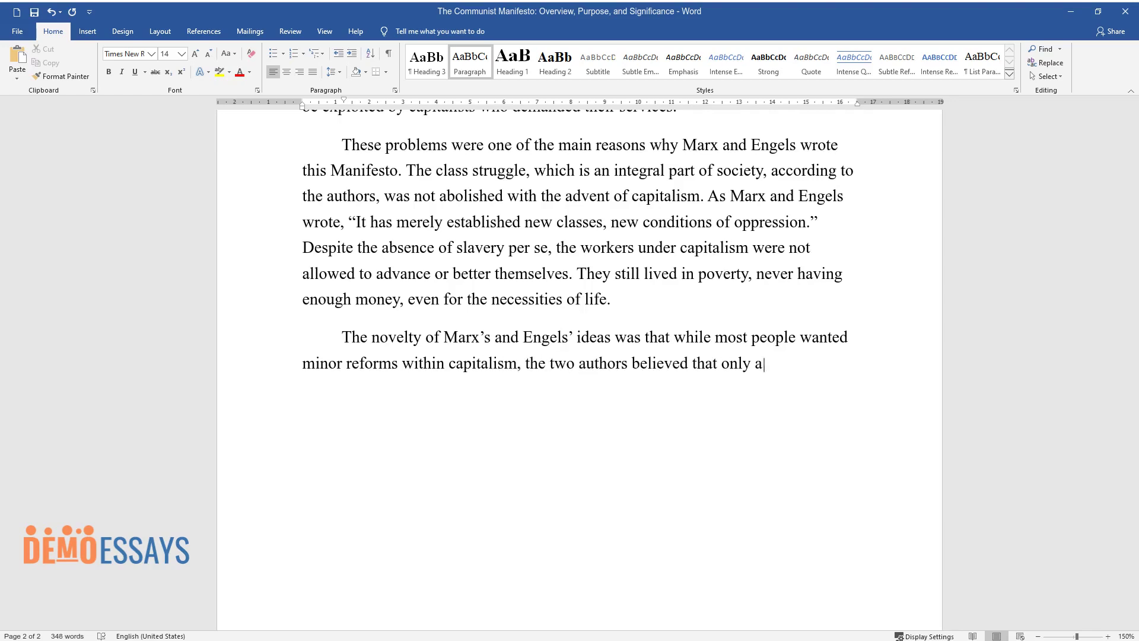
pyautogui.write(' violent revolution could bring about massive changes. Such s')
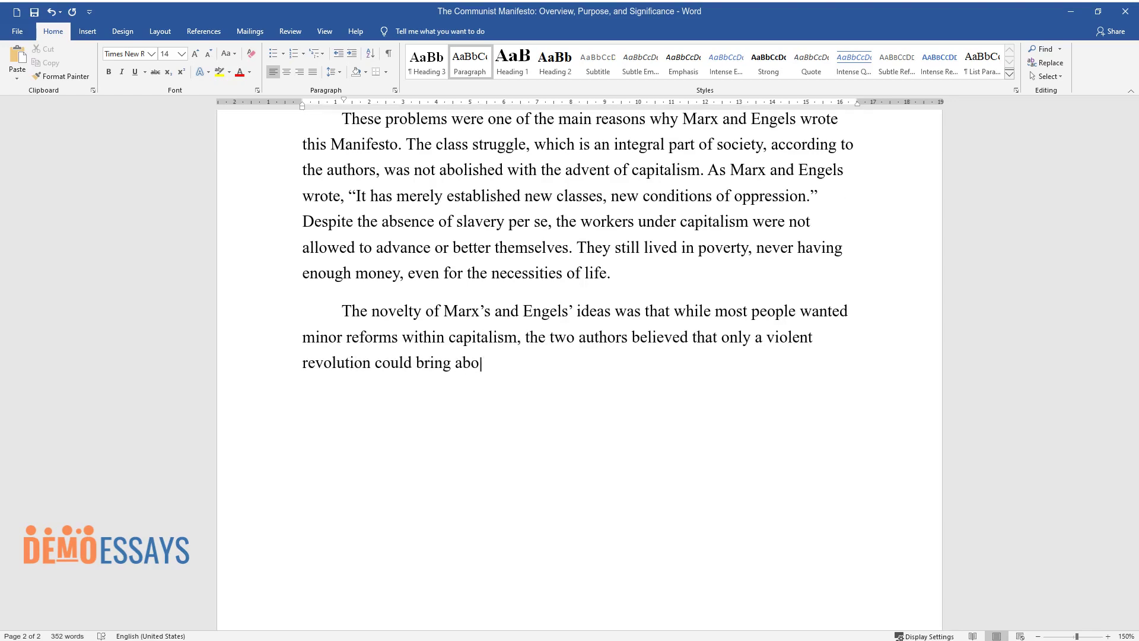
pyautogui.write('tatements')
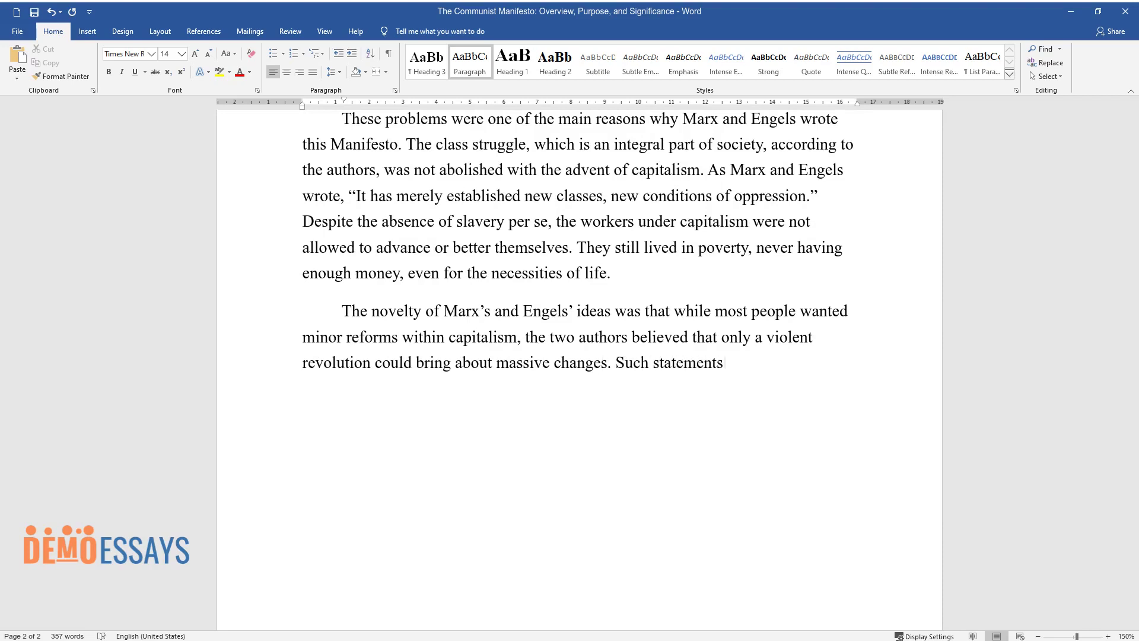
pyautogui.write(' are clearly expressed in their cal')
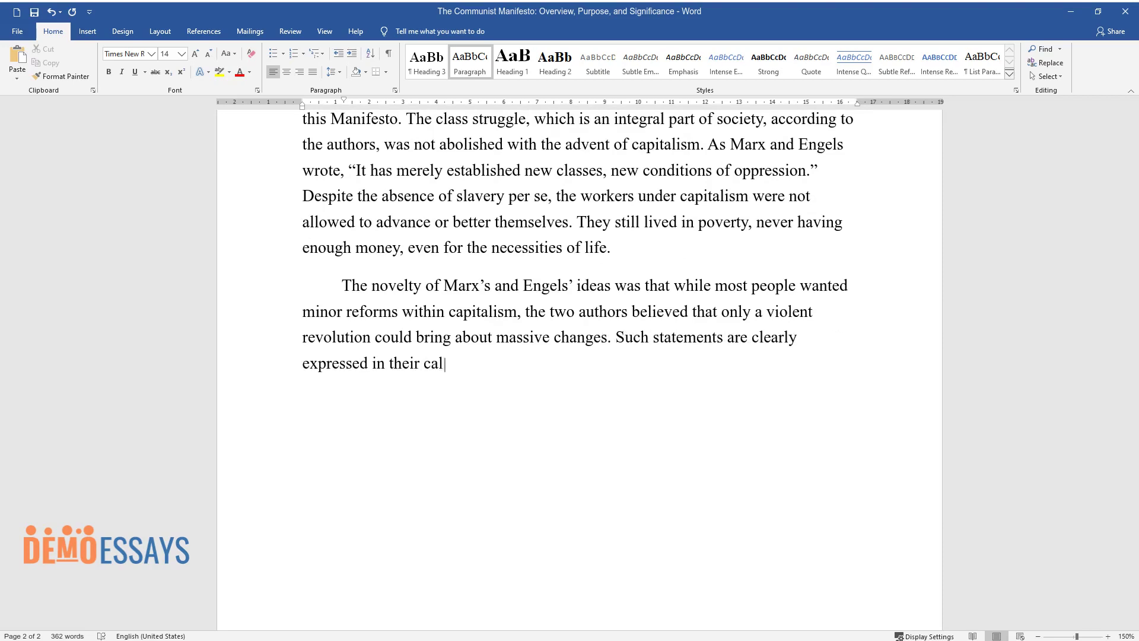
pyautogui.write('l at the end of the Manifesto: “Let ')
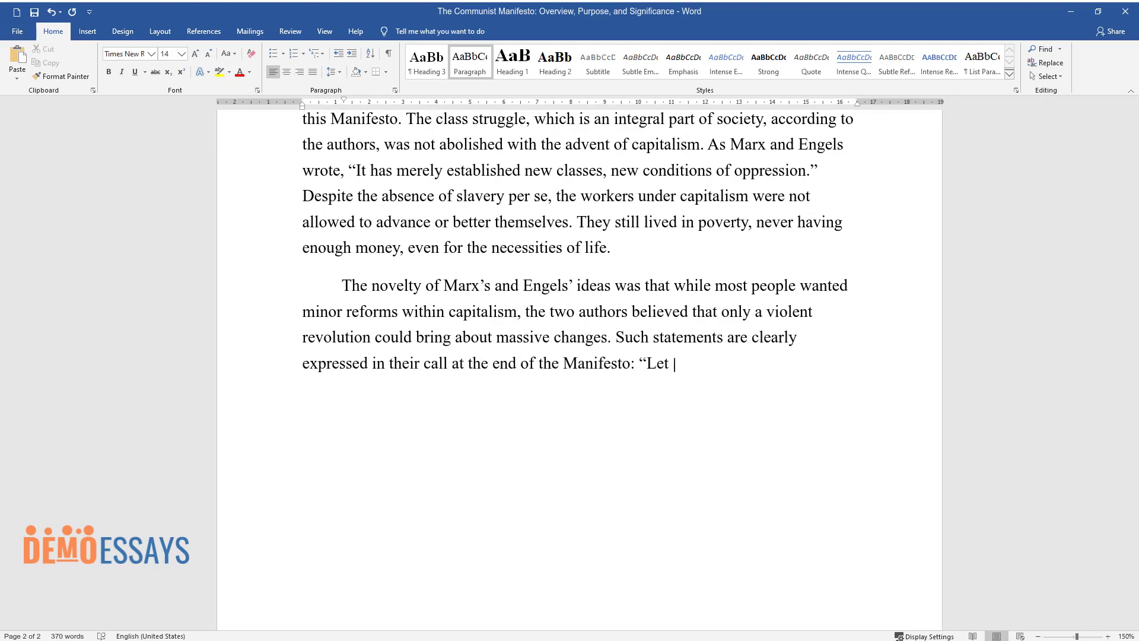
pyautogui.write('the ruling classes tremble at a com')
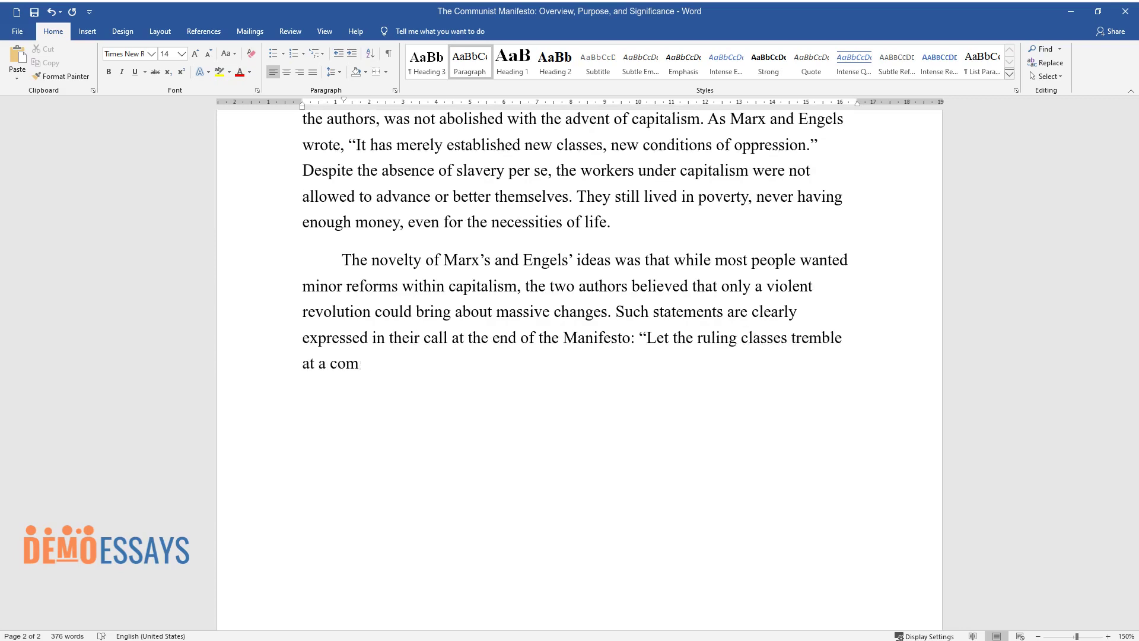
pyautogui.write('munist revolution.” This sentence d')
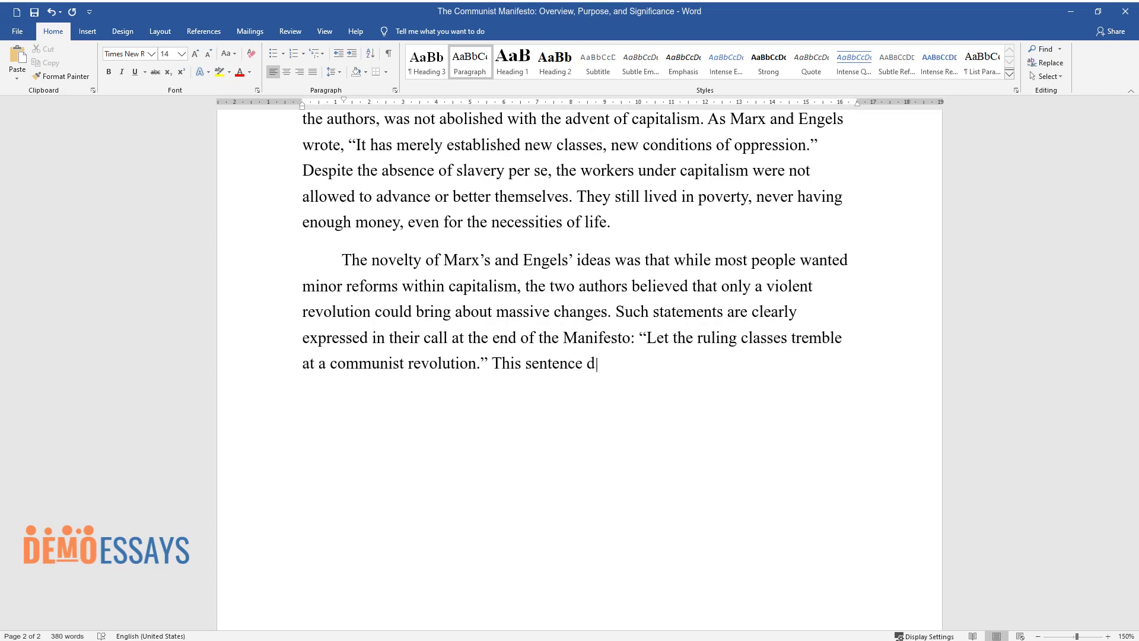
pyautogui.write('oes not necessarily imply destroyin')
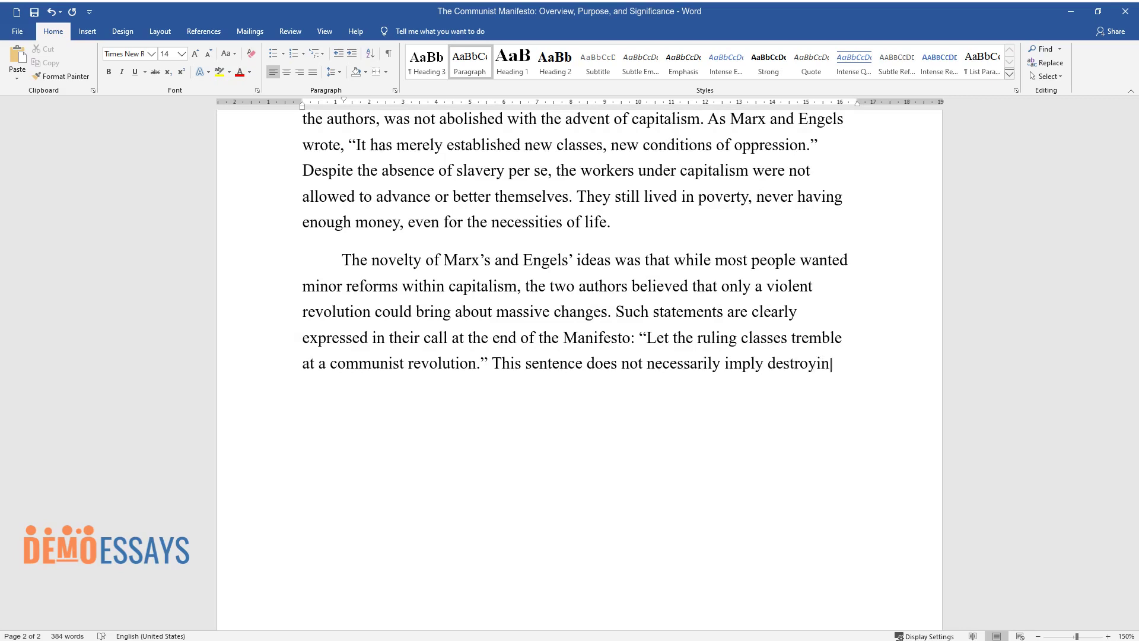
pyautogui.write('g everything. Instead, this revolution would give an opportunity to create equal conditions for living an')
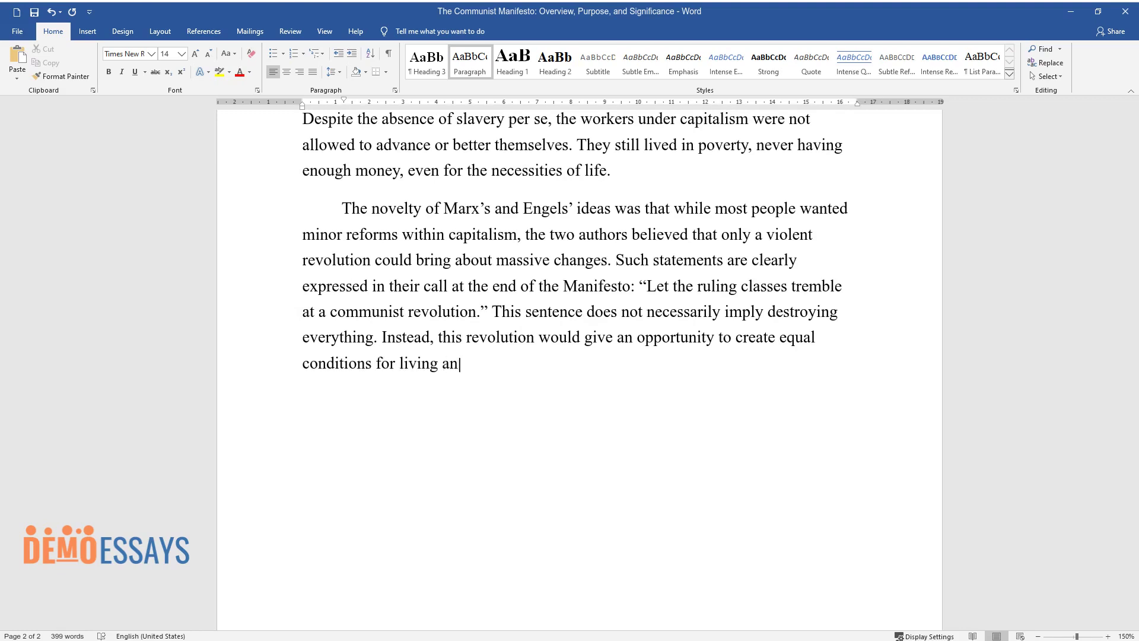
pyautogui.write('d working. The authors wanted to ch')
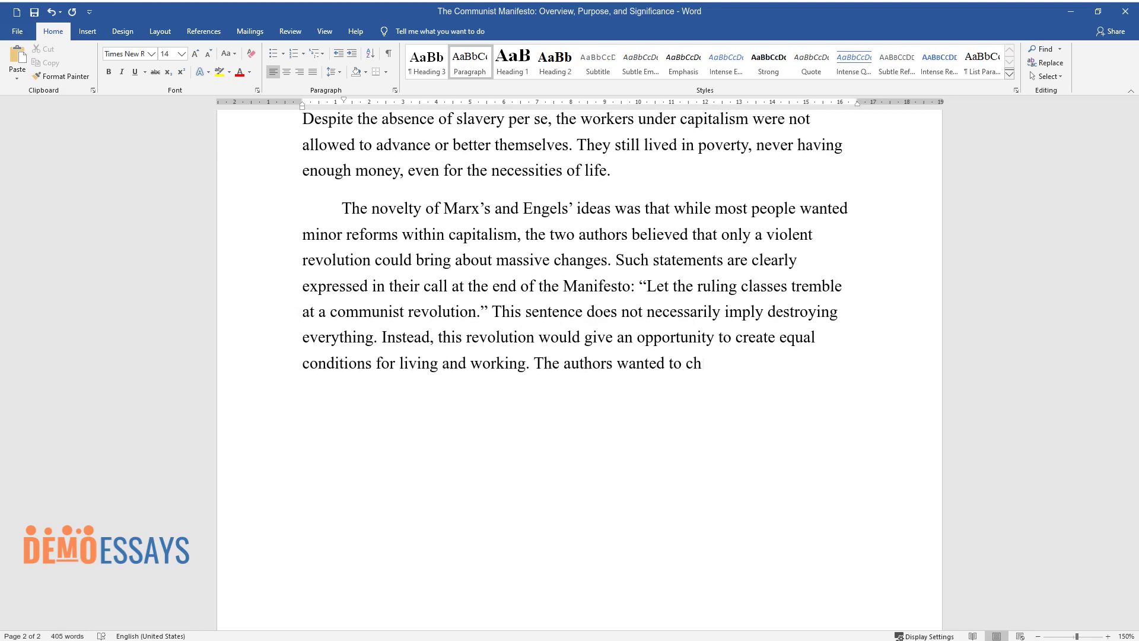
pyautogui.write('ange the views that had been rooted')
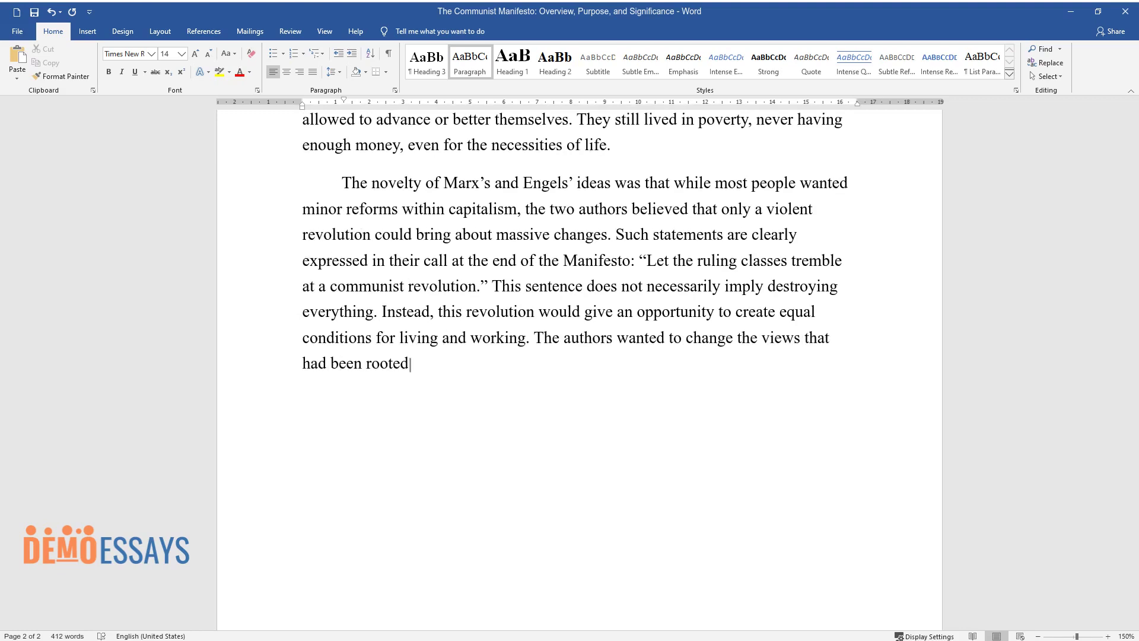
pyautogui.write(' in contemporary society on capital')
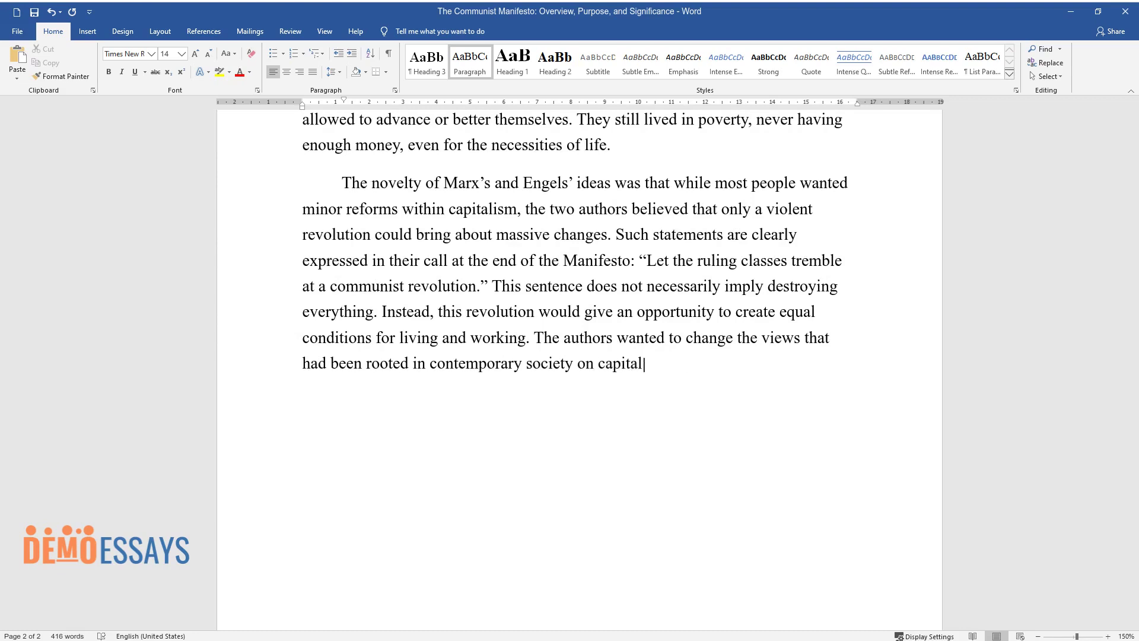
pyautogui.write('ism.')
pyautogui.write('One ')
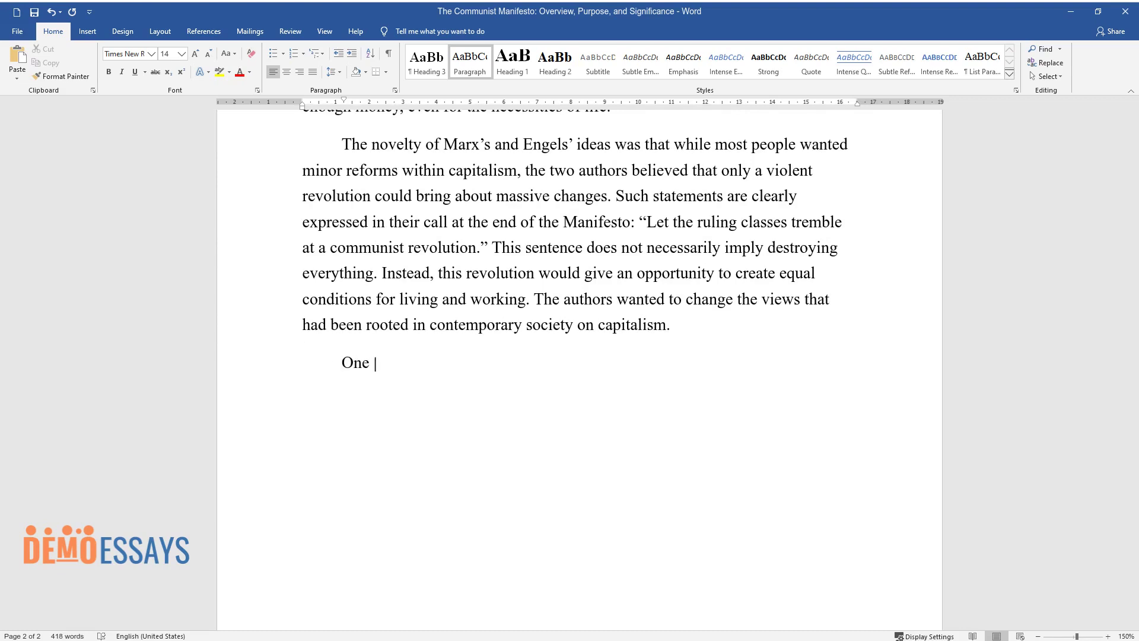
pyautogui.write('flaw identified within this argument')
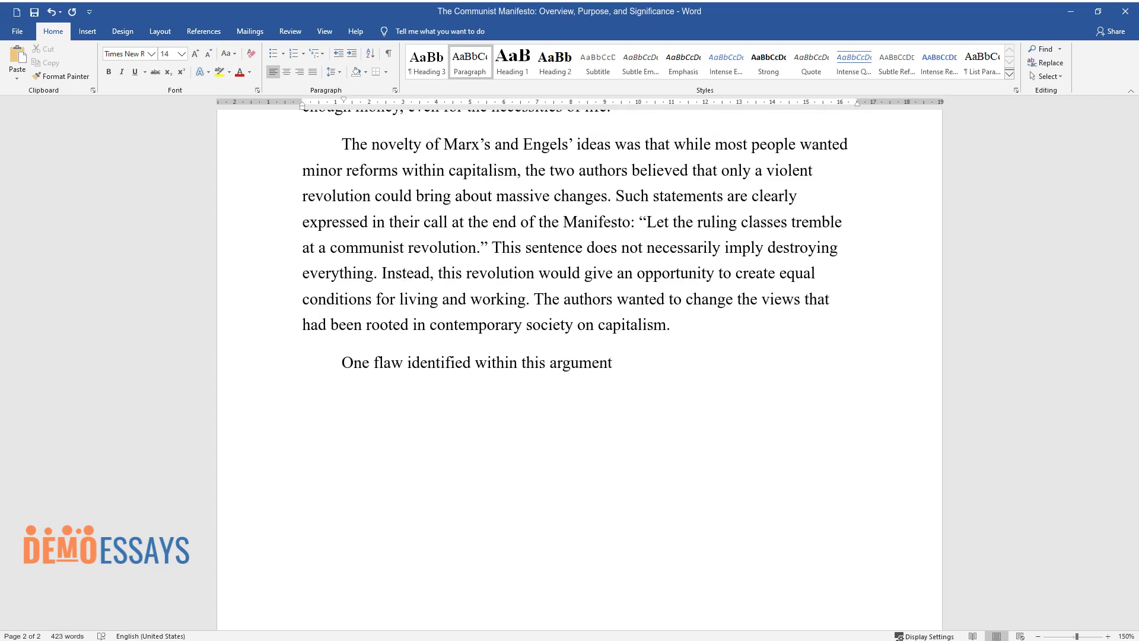
pyautogui.write(' is that Marx and Engels’ idea of vi')
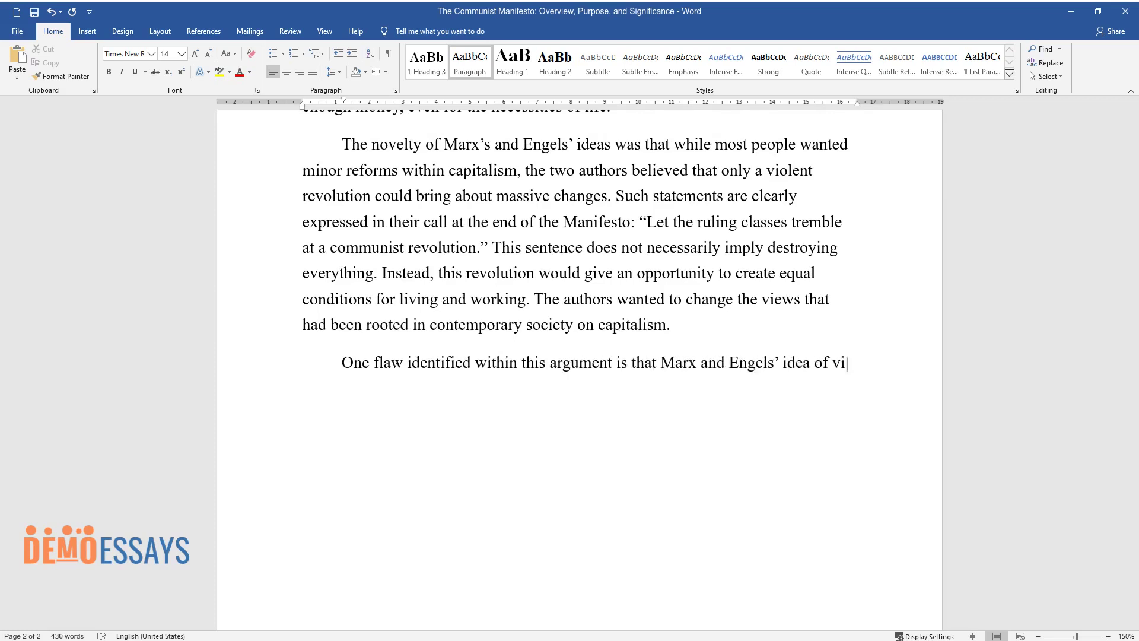
pyautogui.write('olent revolution is vague. They were ')
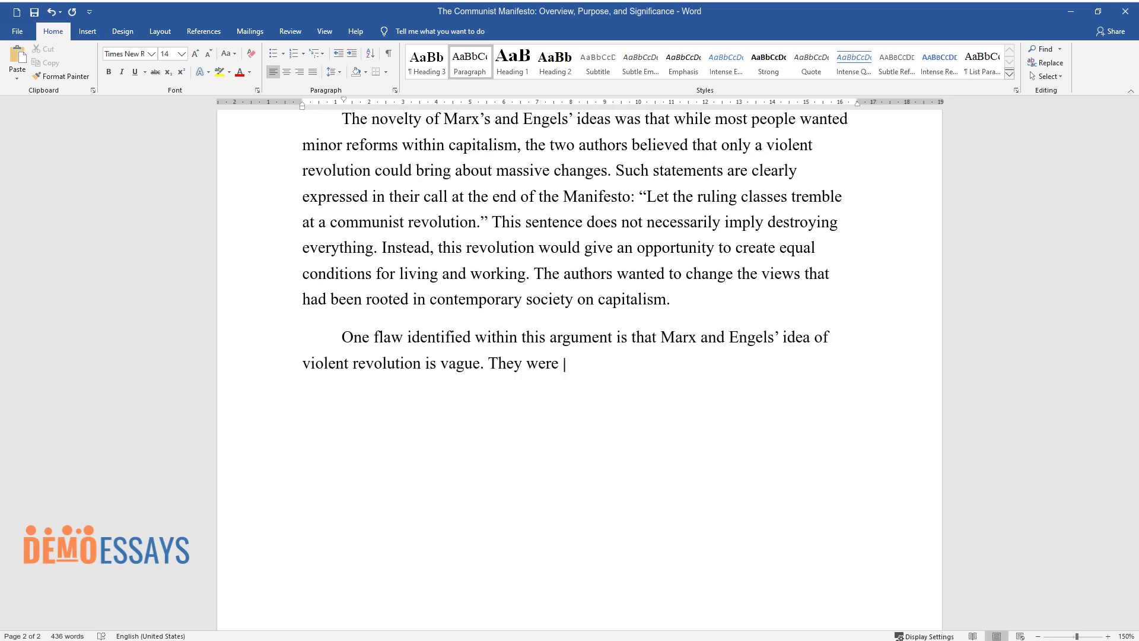
pyautogui.write('not given a chance to see their visi')
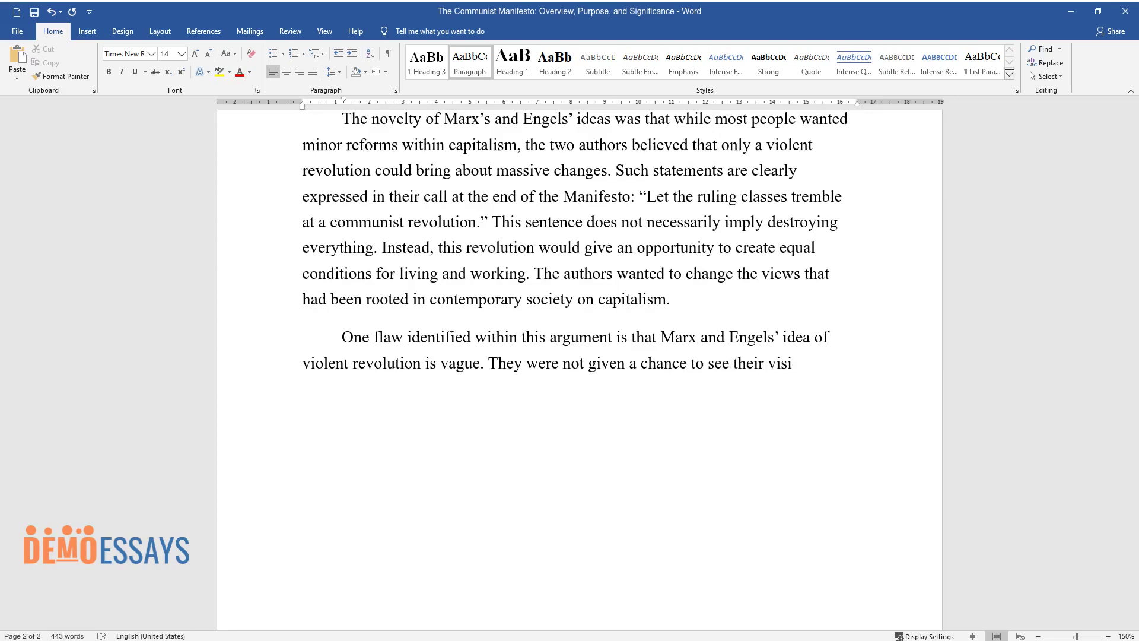
pyautogui.write('on come to fruition, and the ideas o')
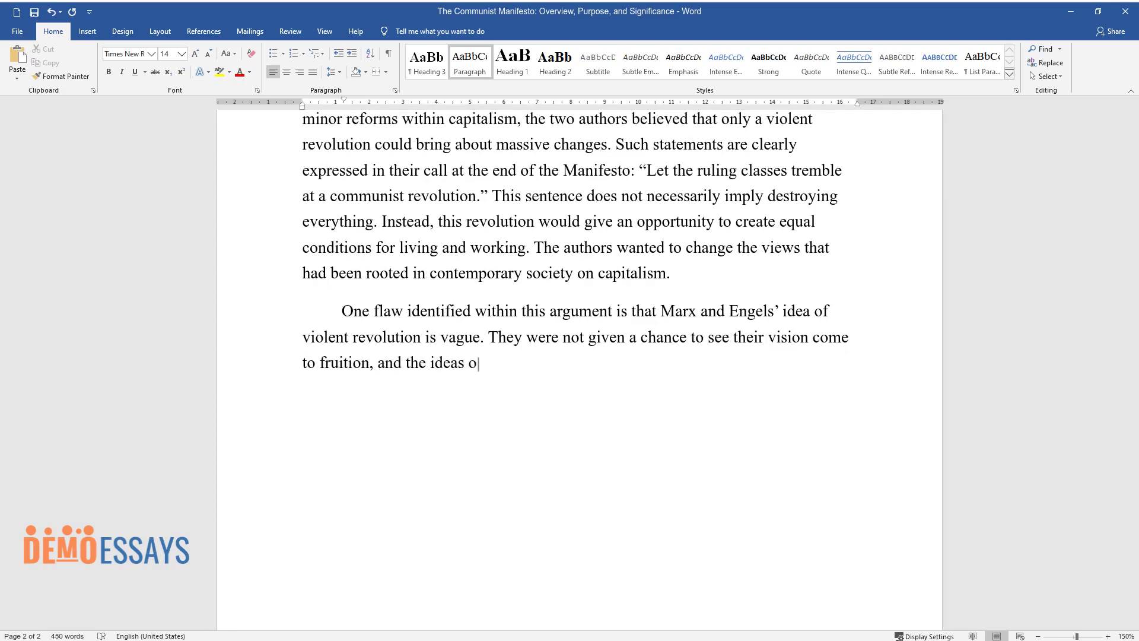
pyautogui.write('f outside people were not considered ')
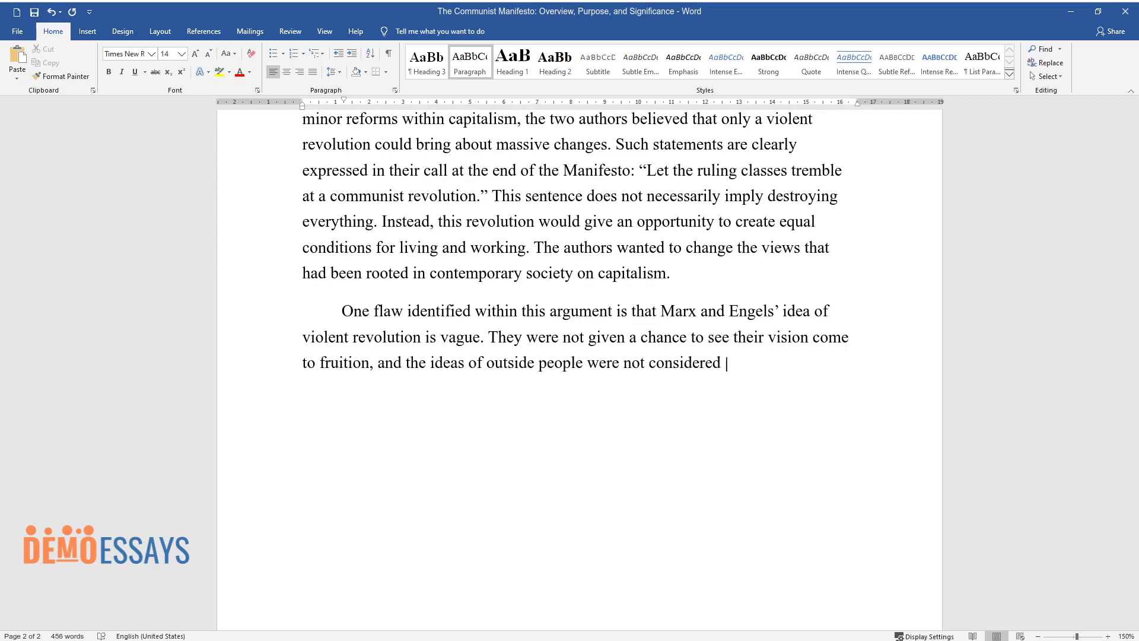
pyautogui.write('when drafting this document. It is d')
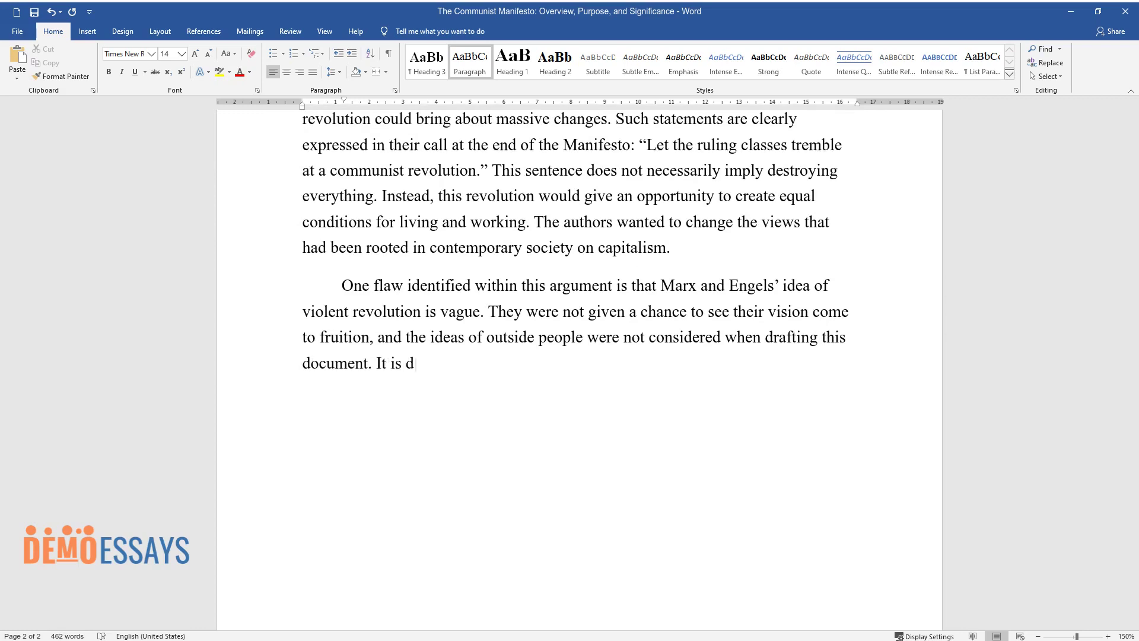
pyautogui.write('ifficult for people who did not live ')
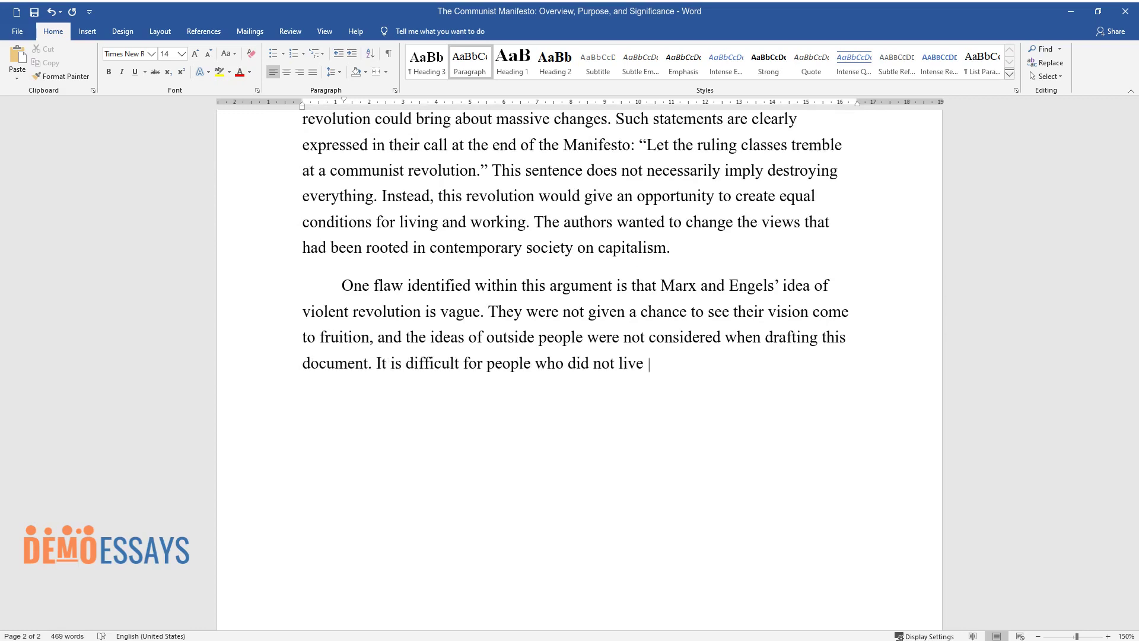
pyautogui.write('in those times to comprehend how tho')
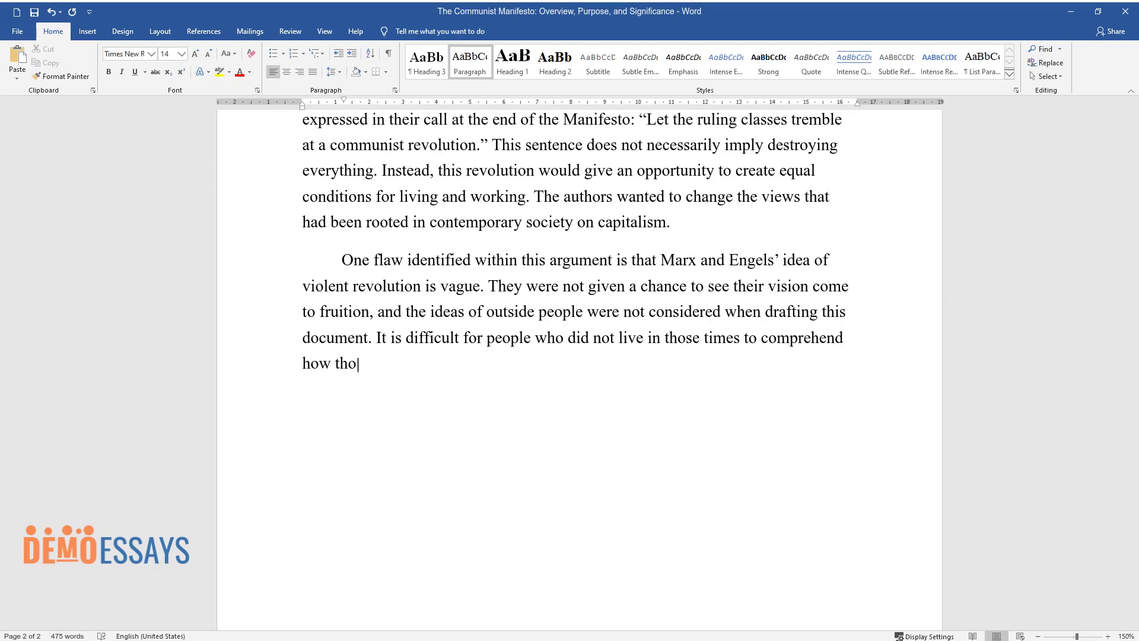
pyautogui.write('usands of individuals could be so co')
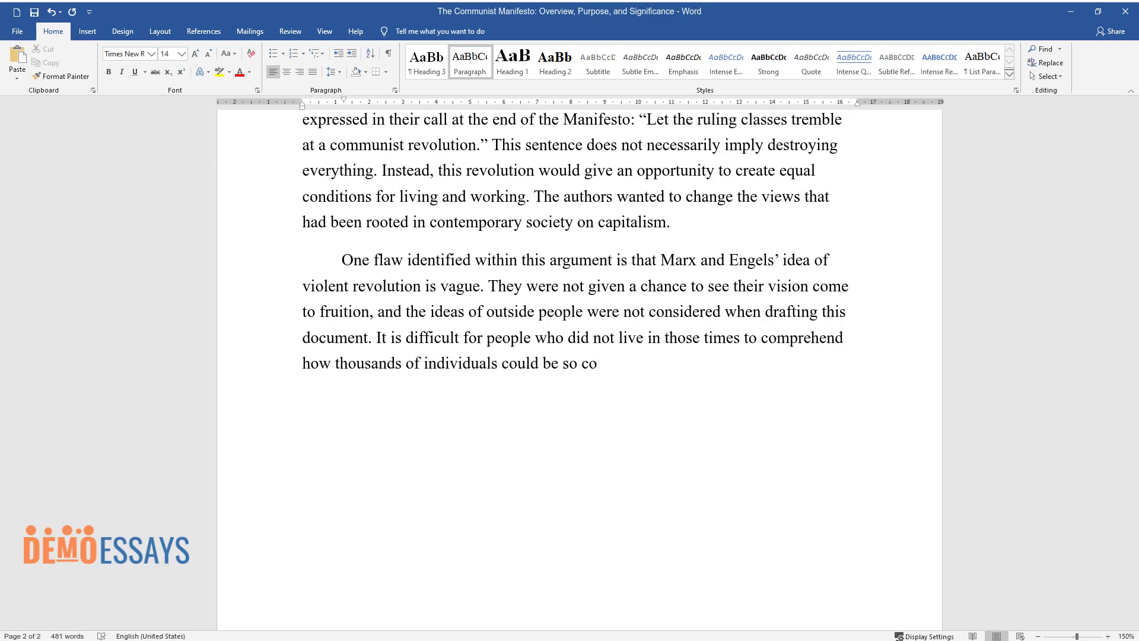
# Finish the paragraph arguing that violent revolution is a vague idea and the Manifesto unreliable.
pyautogui.write('mmitted to something they are willing')
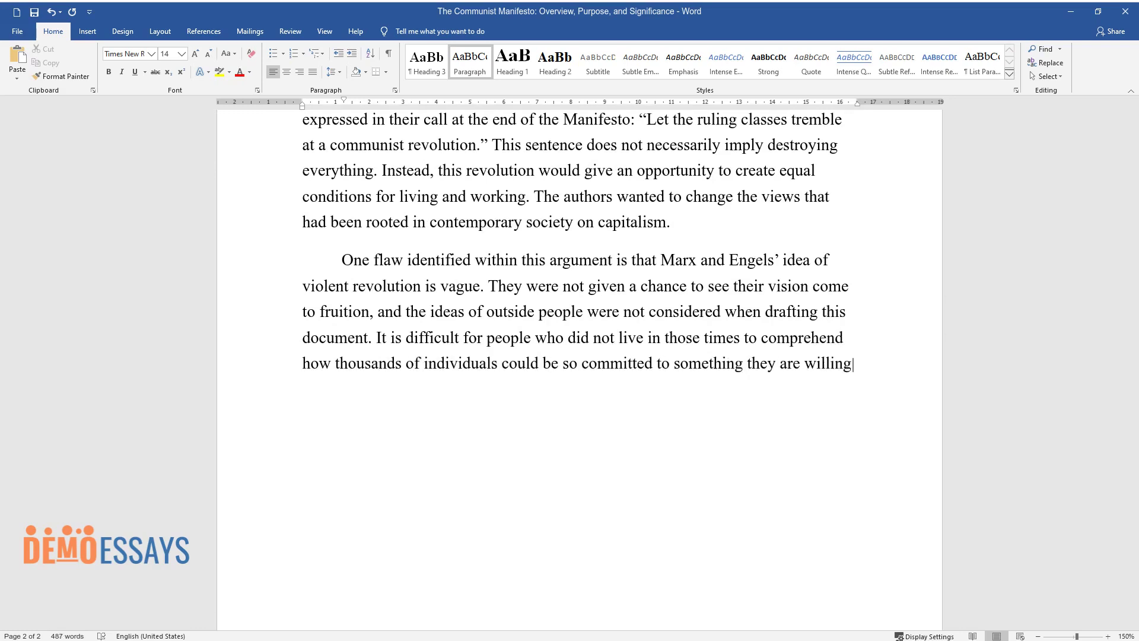
pyautogui.write(' to fight for violently. Because of this, independently, the Communist M')
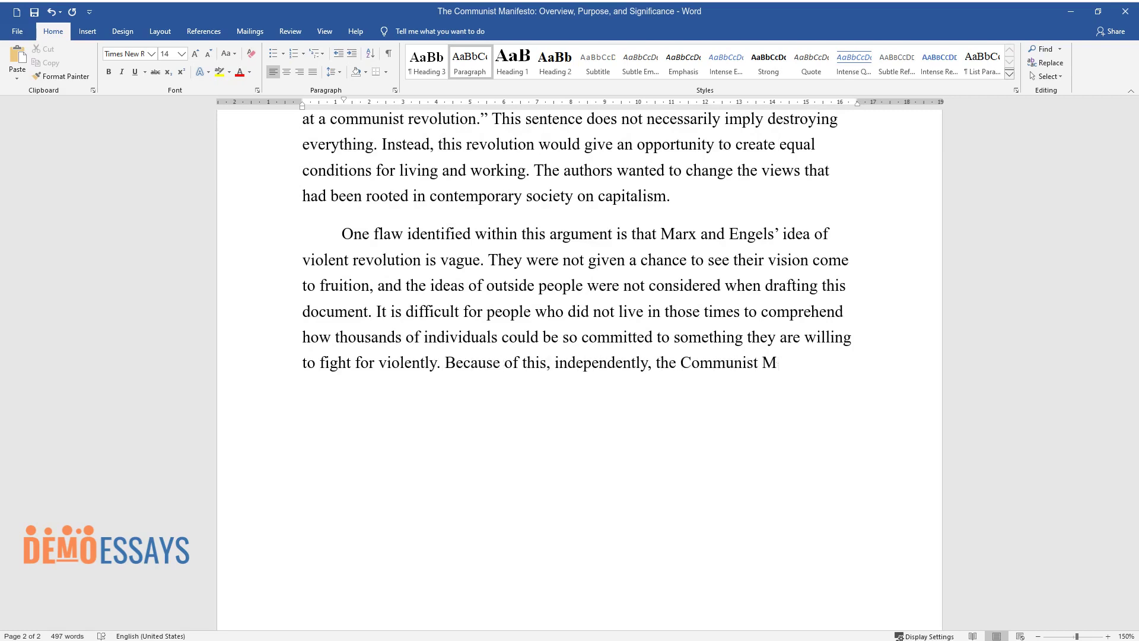
pyautogui.write('anifesto is not the most reliable sou')
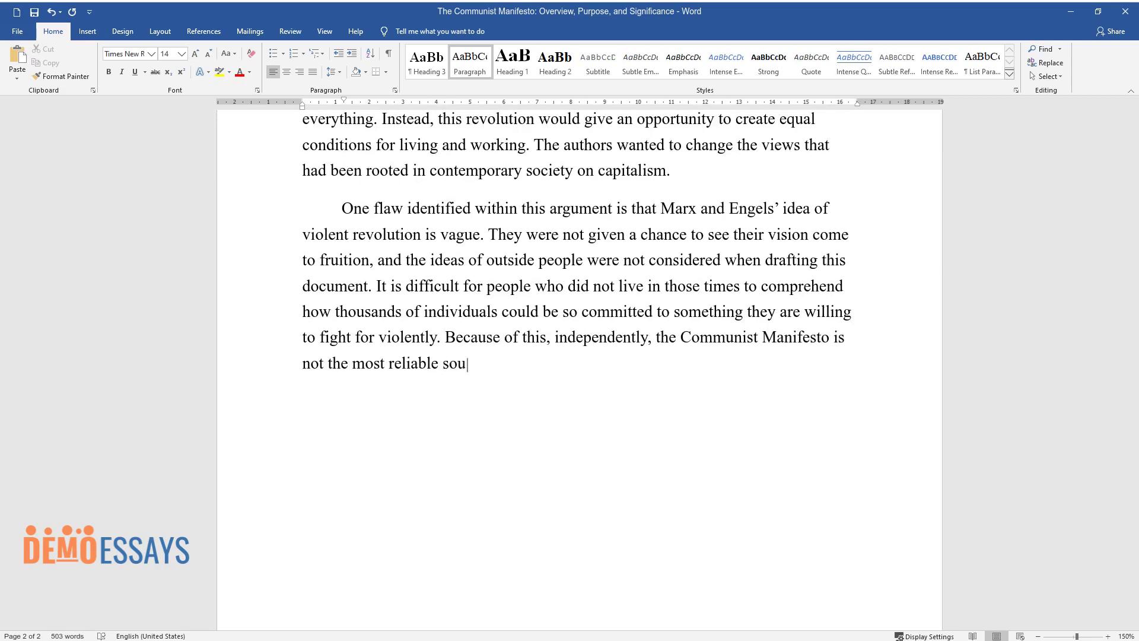
pyautogui.write('rce for researching the past. It is ')
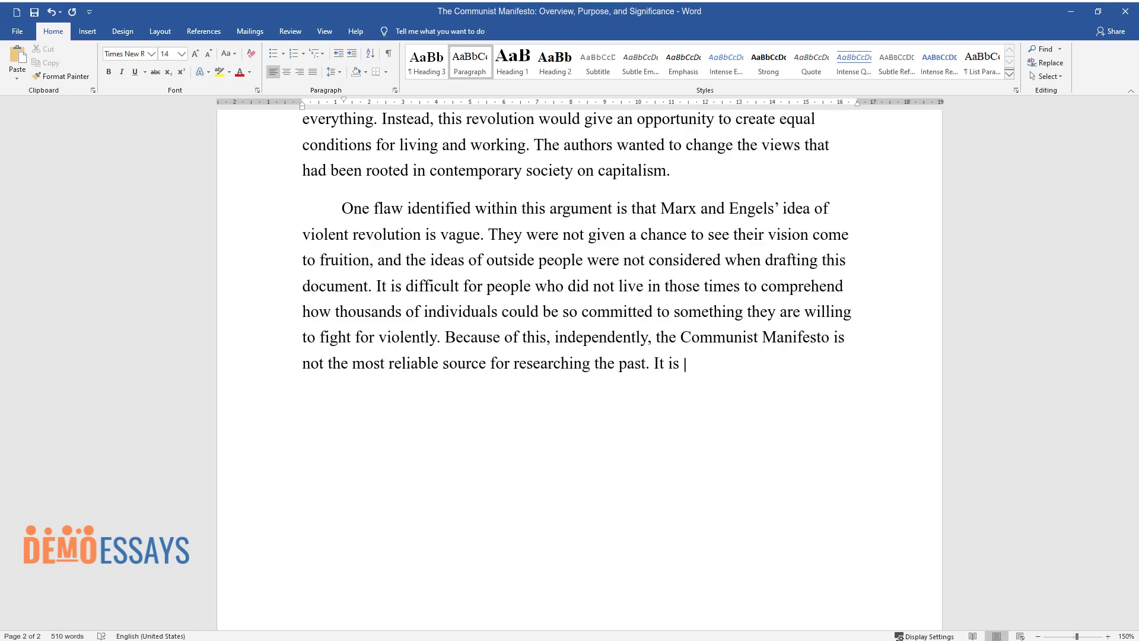
pyautogui.write('necessary to study other sources fro')
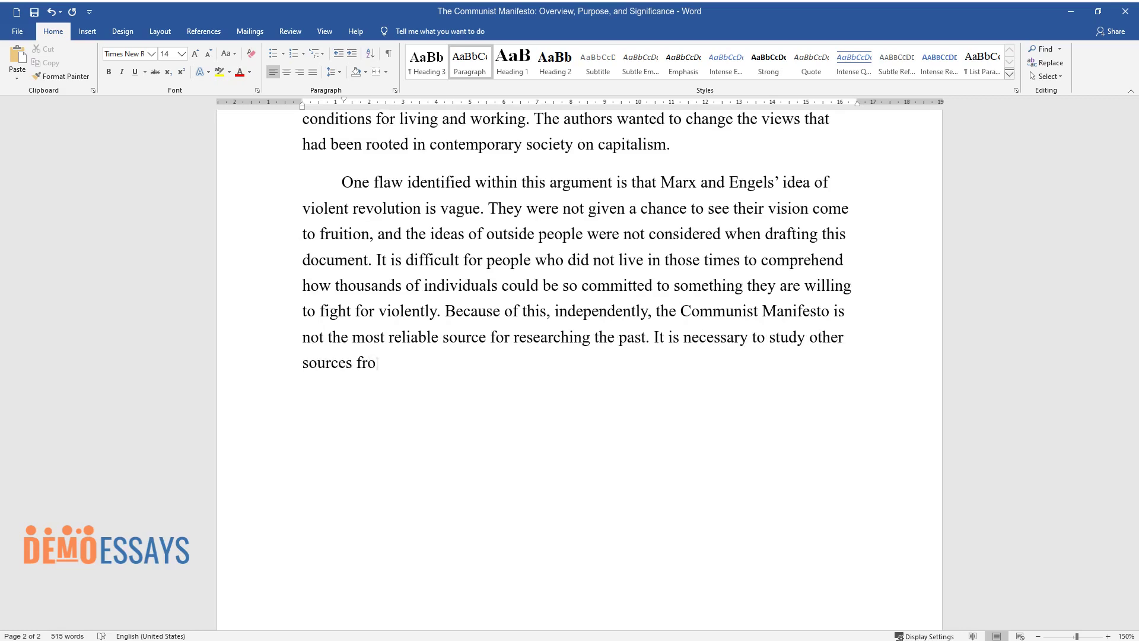
pyautogui.write('m this period to form a fuller picture.')
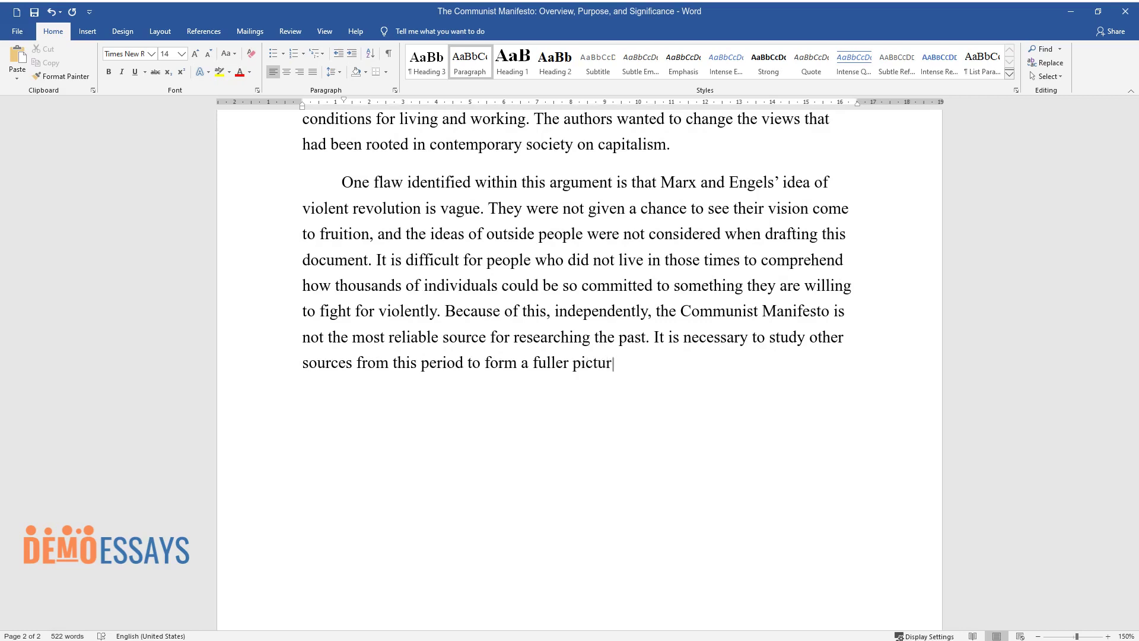
pyautogui.press('Return')
# Type the paragraph 'The Manifesto was an informative pamphlet…' on its usefulness and bias.
pyautogui.write('The Mani')
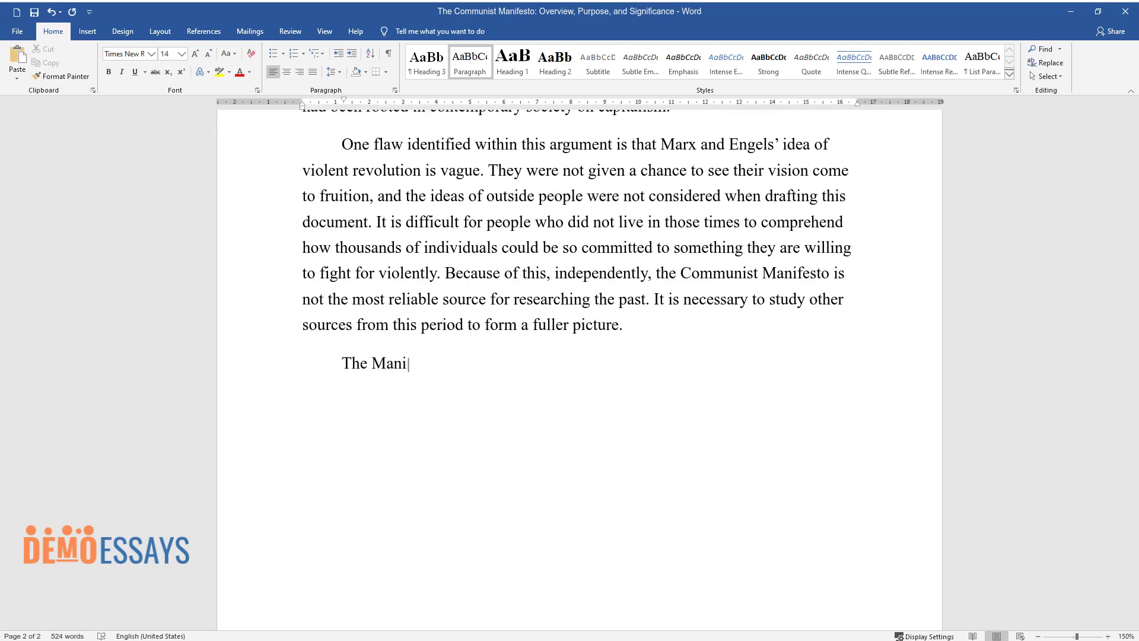
pyautogui.write('festo was an informative pamphlet fo')
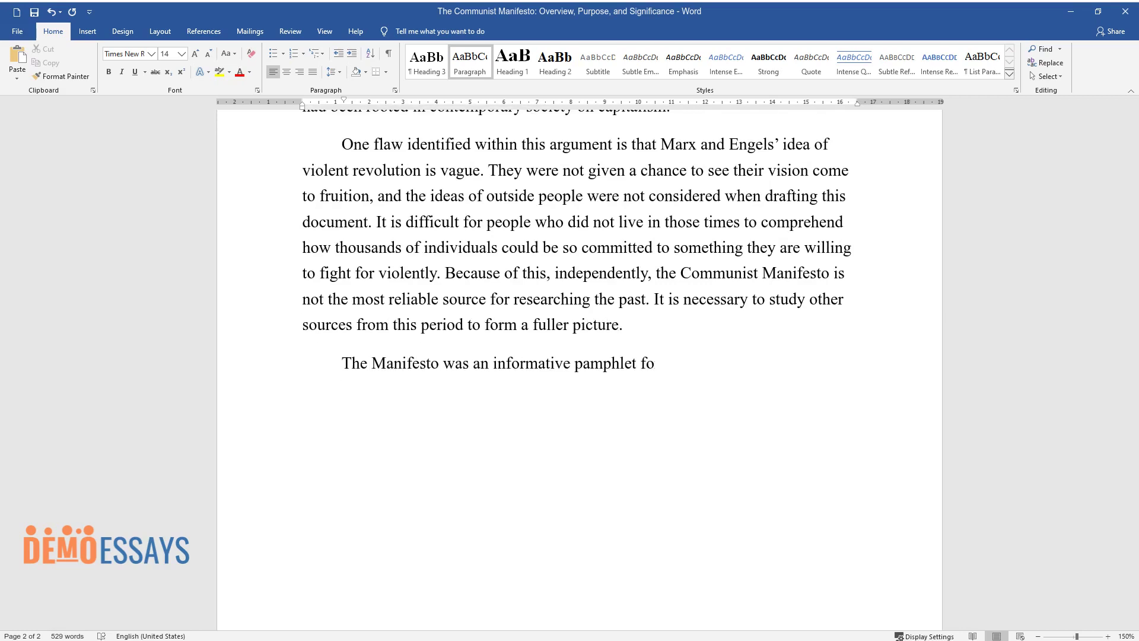
pyautogui.write('r people who wanted to know more abo')
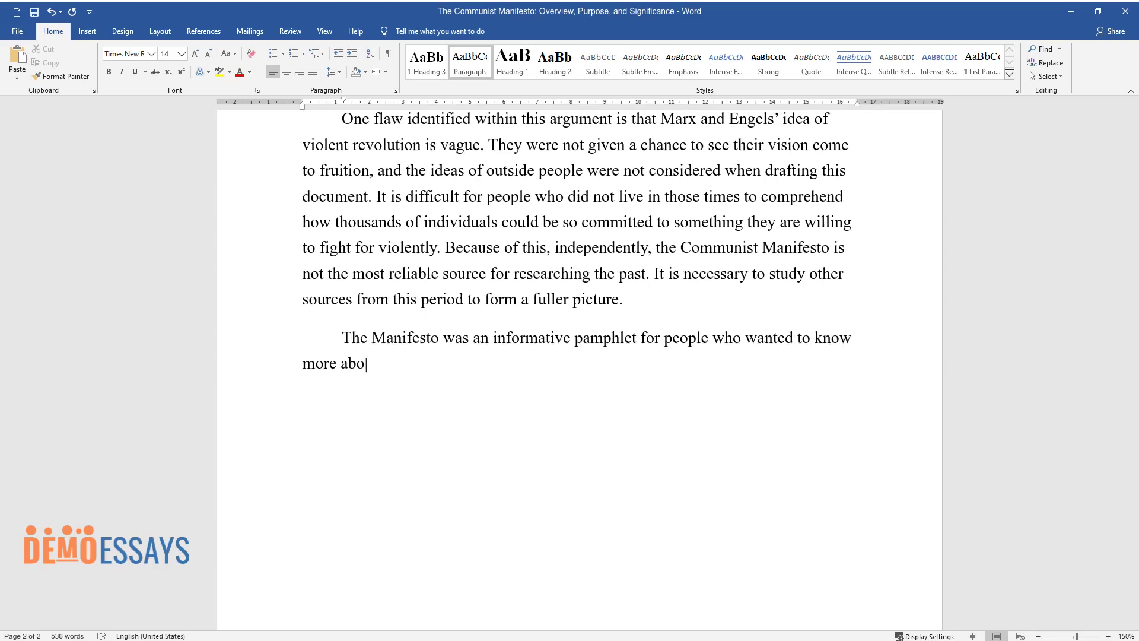
pyautogui.write('ut socialism and related to other s')
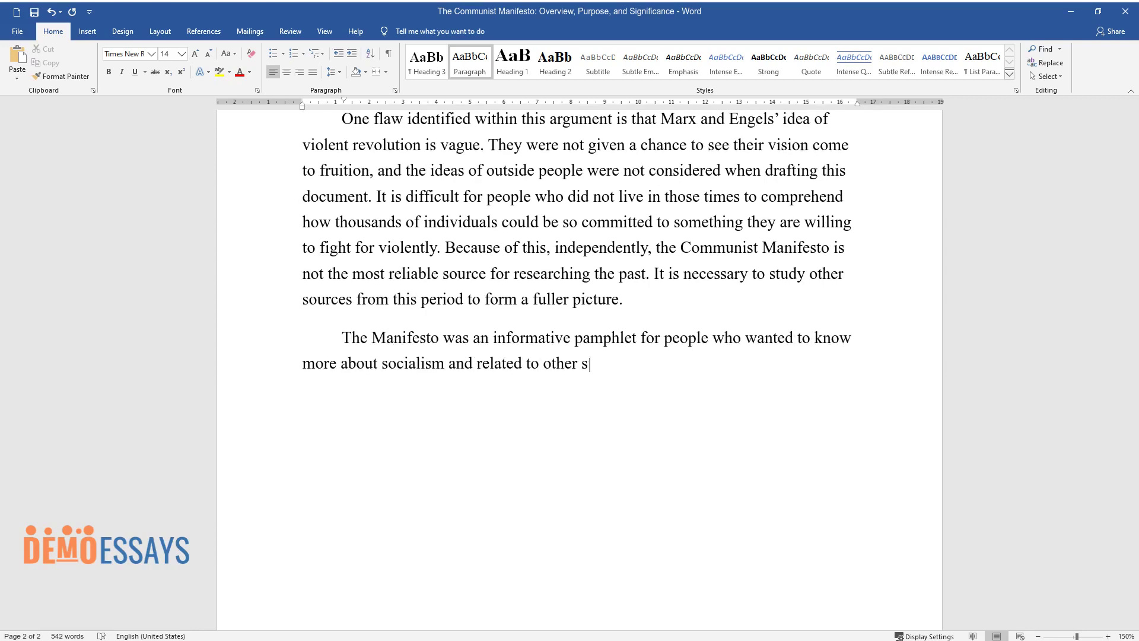
pyautogui.write('ystems. It provides more theoretical')
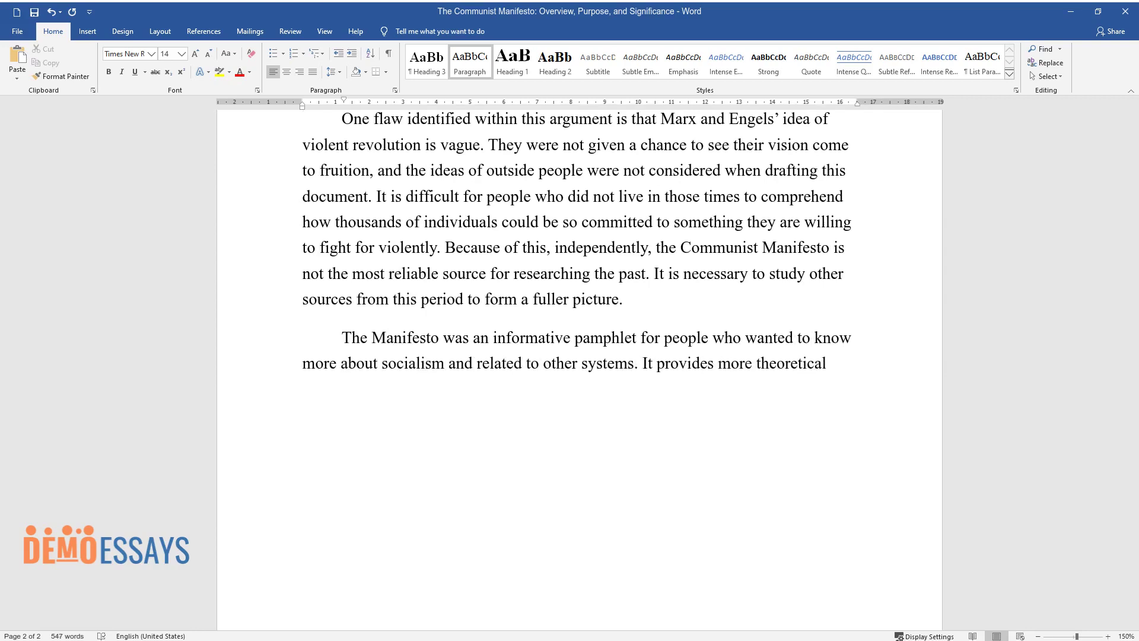
pyautogui.write(' information, which could help someo')
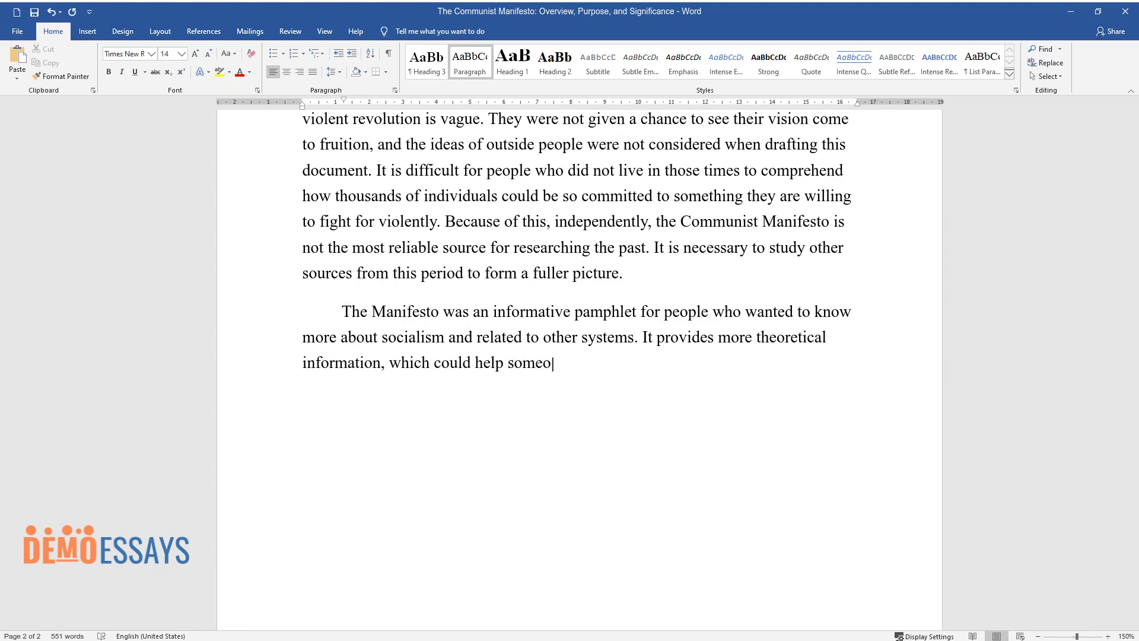
pyautogui.write("ne get a clear view of each system's possible advantages and di")
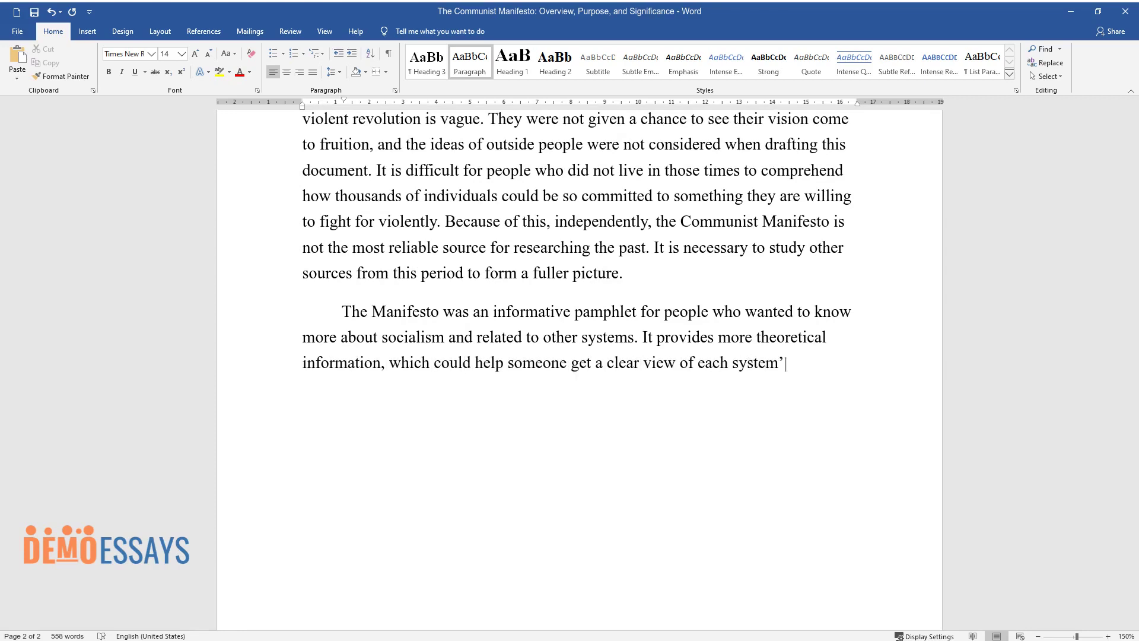
pyautogui.write('sadvanta')
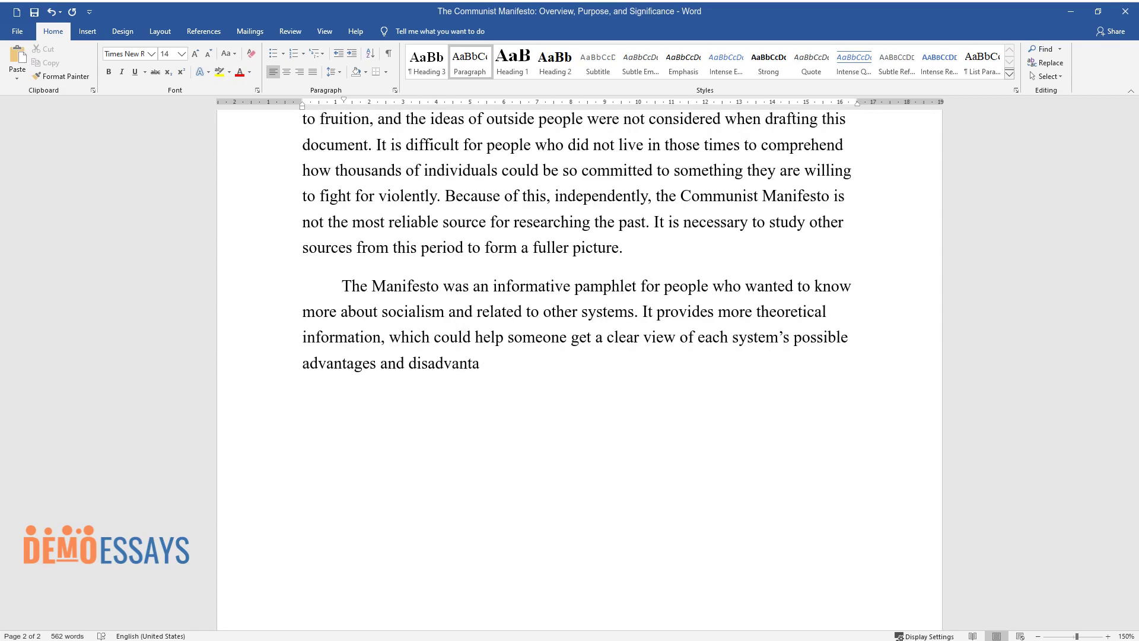
pyautogui.write('ges. However, this source is not ent')
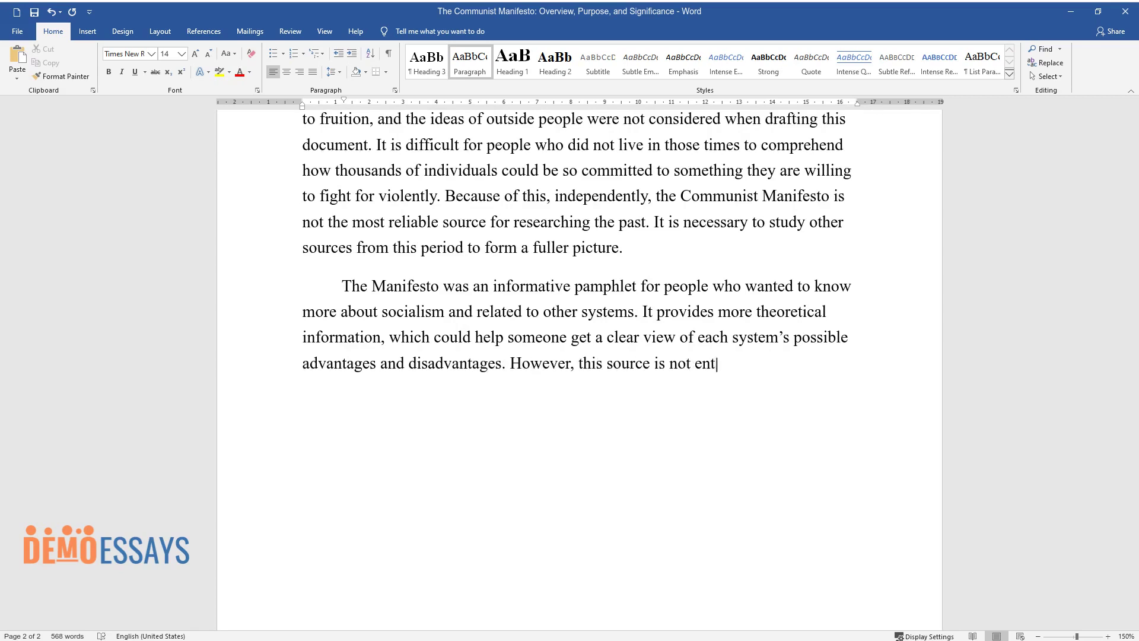
pyautogui.write('irely reliable since it was publish')
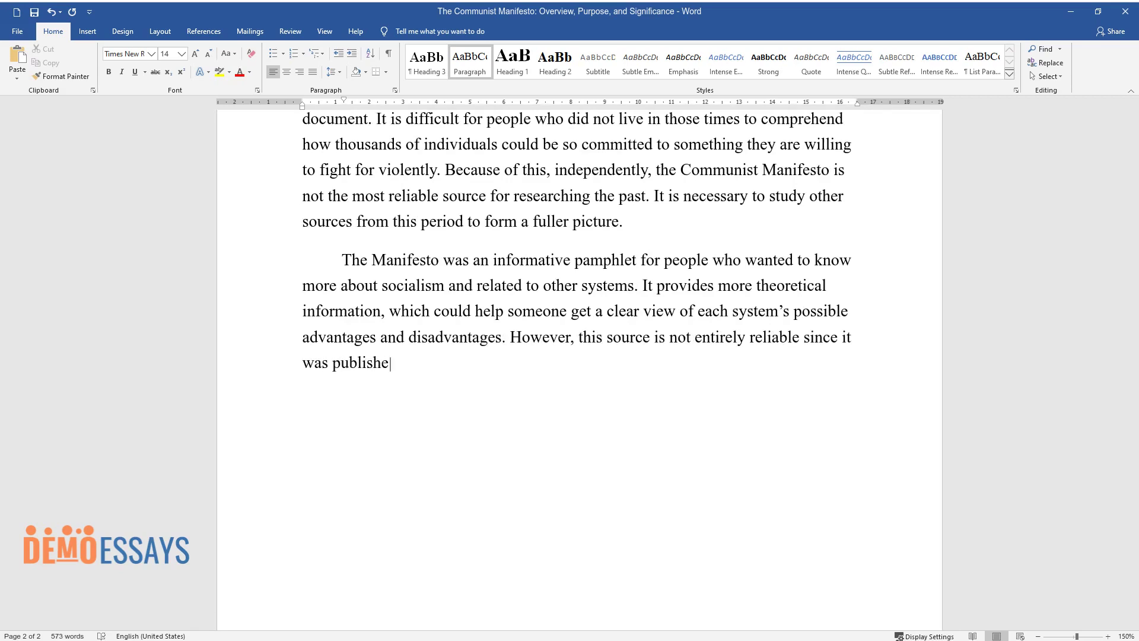
pyautogui.write('ed by someone who wholly supported s')
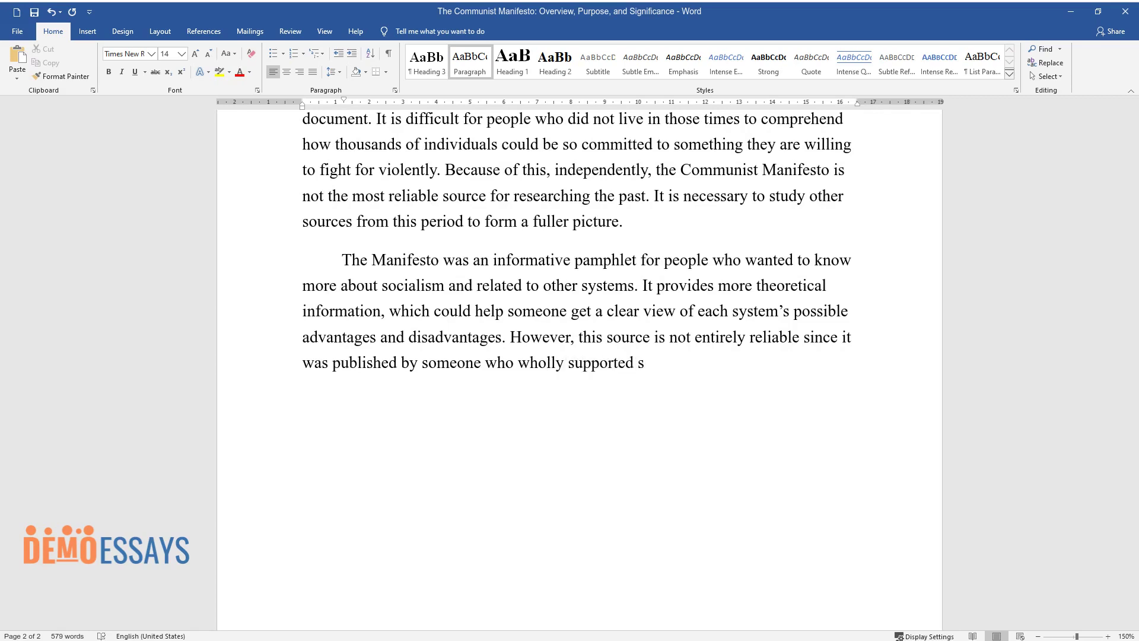
pyautogui.write('ocialism and the communist revolutio')
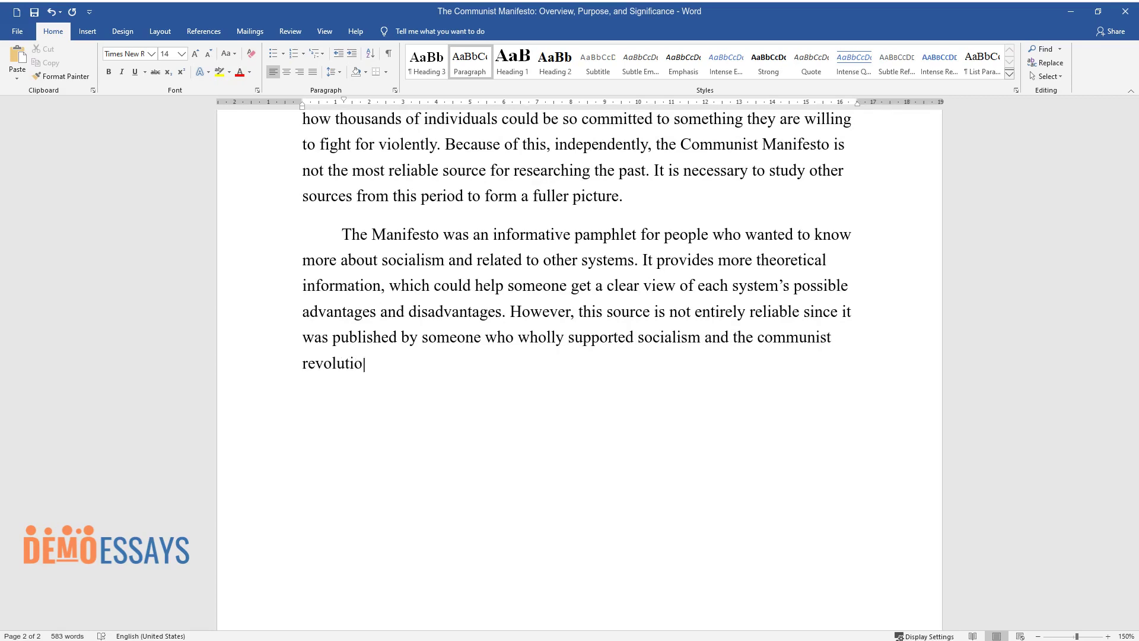
pyautogui.write('n. The authors did not detail why th')
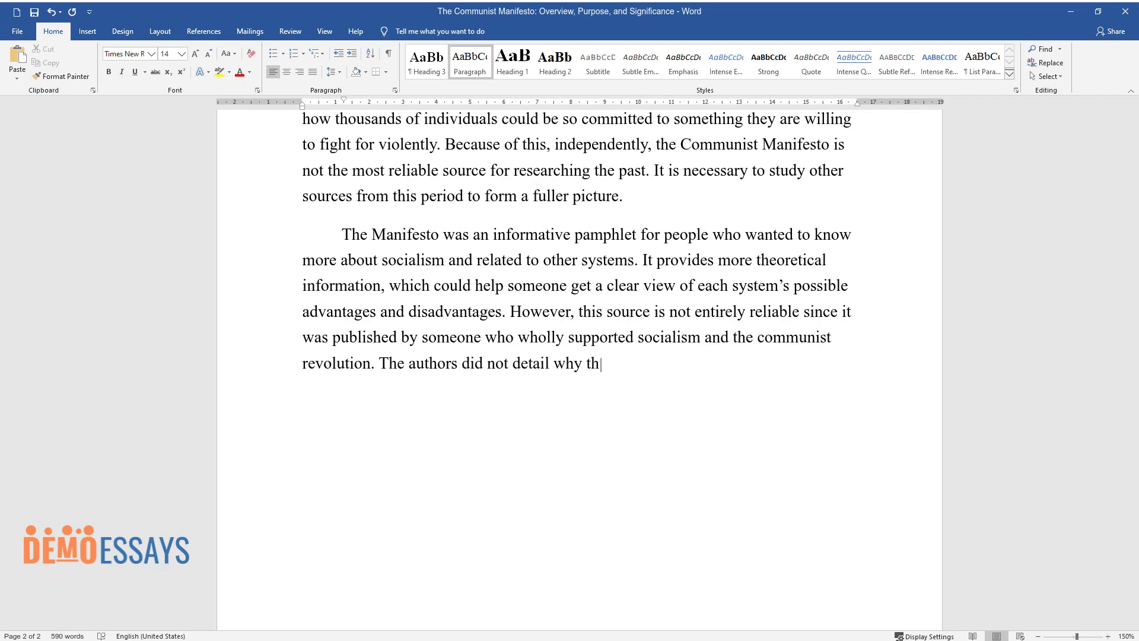
pyautogui.write('ey believed in their views, even th')
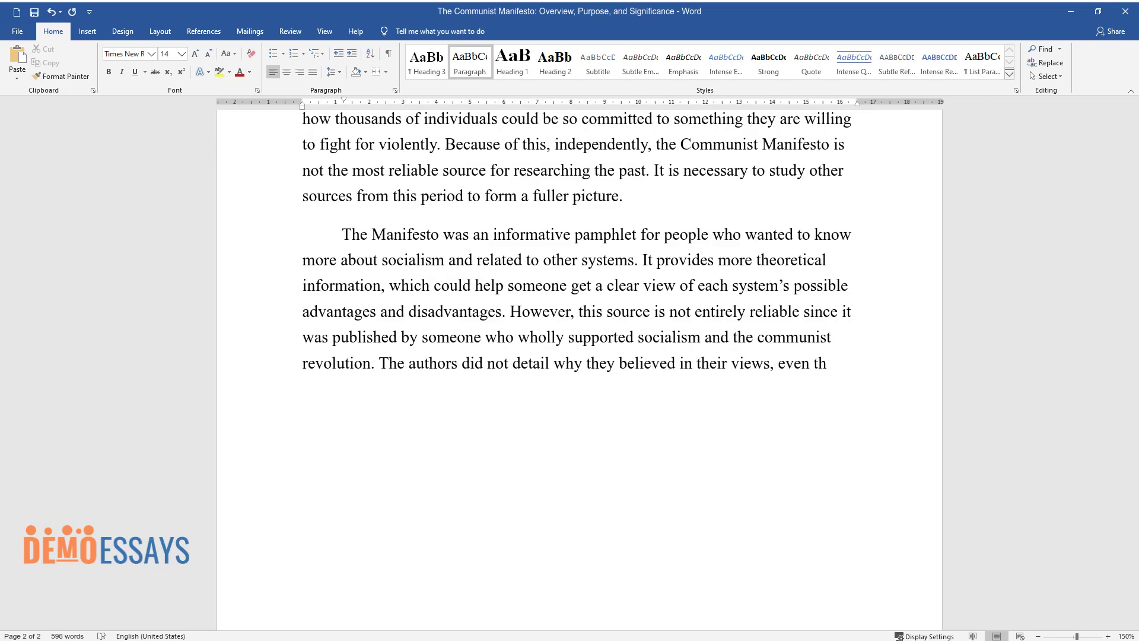
pyautogui.write('ough the reader can feel they seemed genuinely interes')
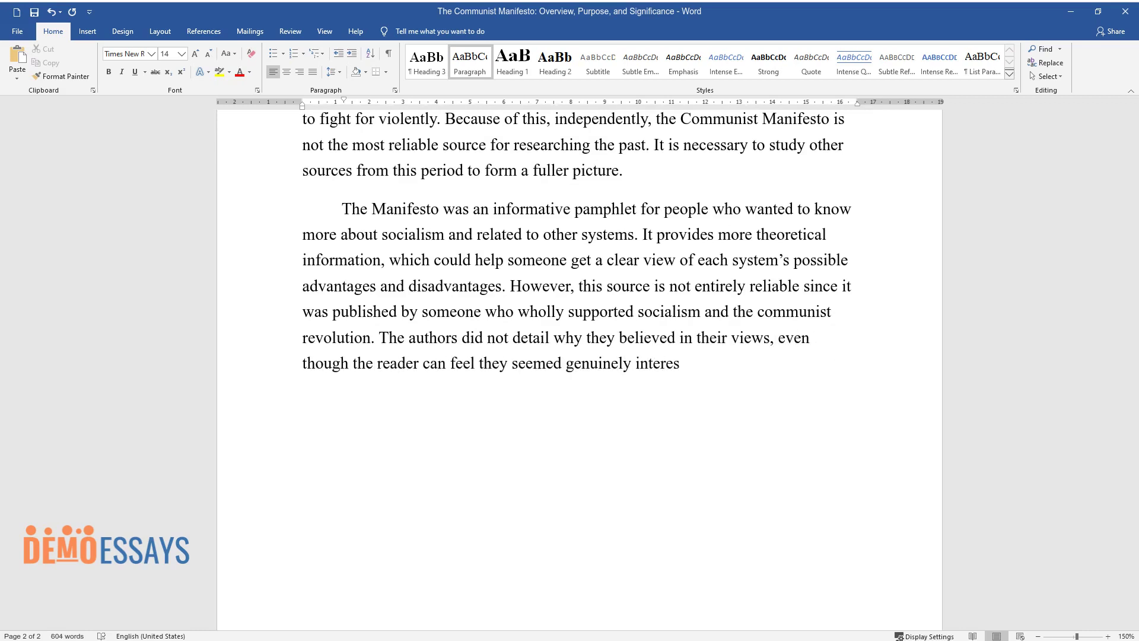
pyautogui.write('ted in helping people and how different types of governments w')
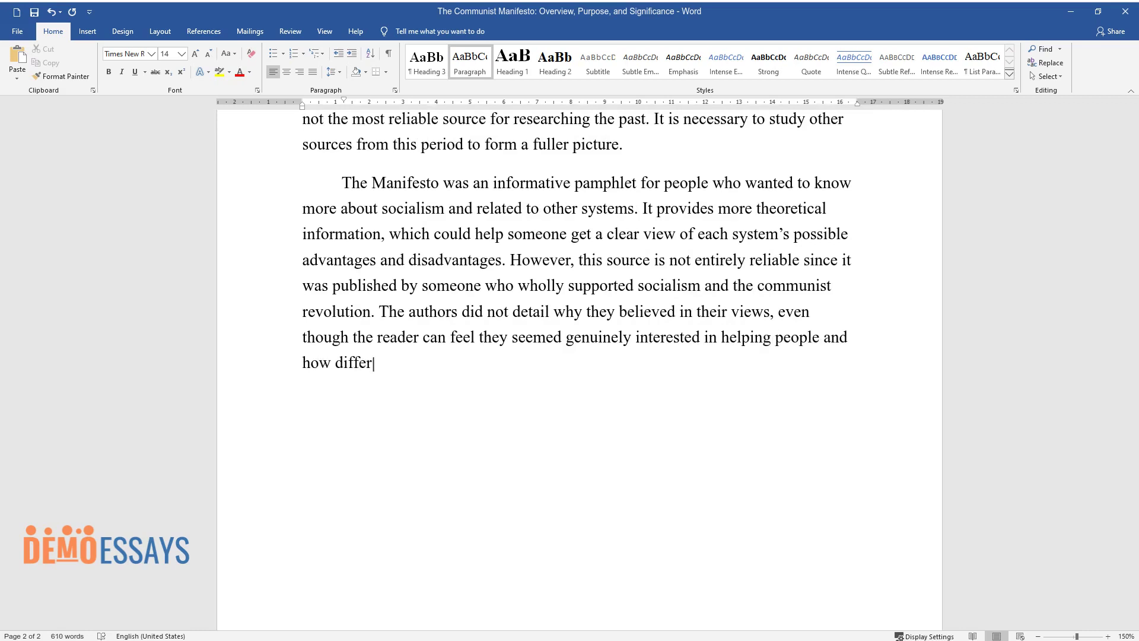
pyautogui.write('orked. Ne')
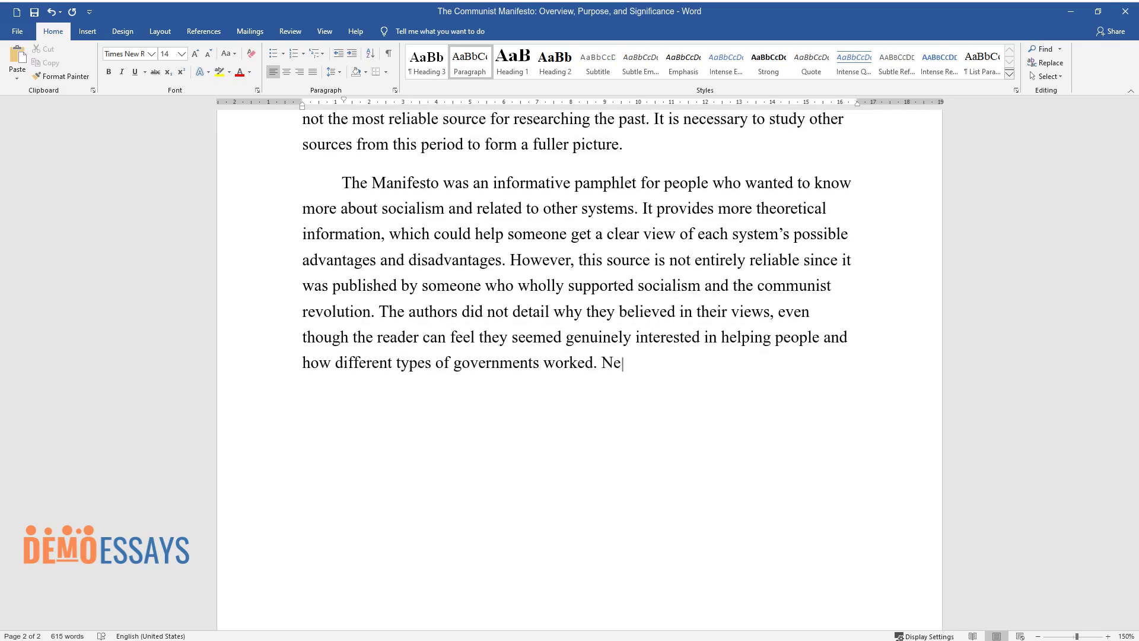
pyautogui.write('vertheless, it makes this source les')
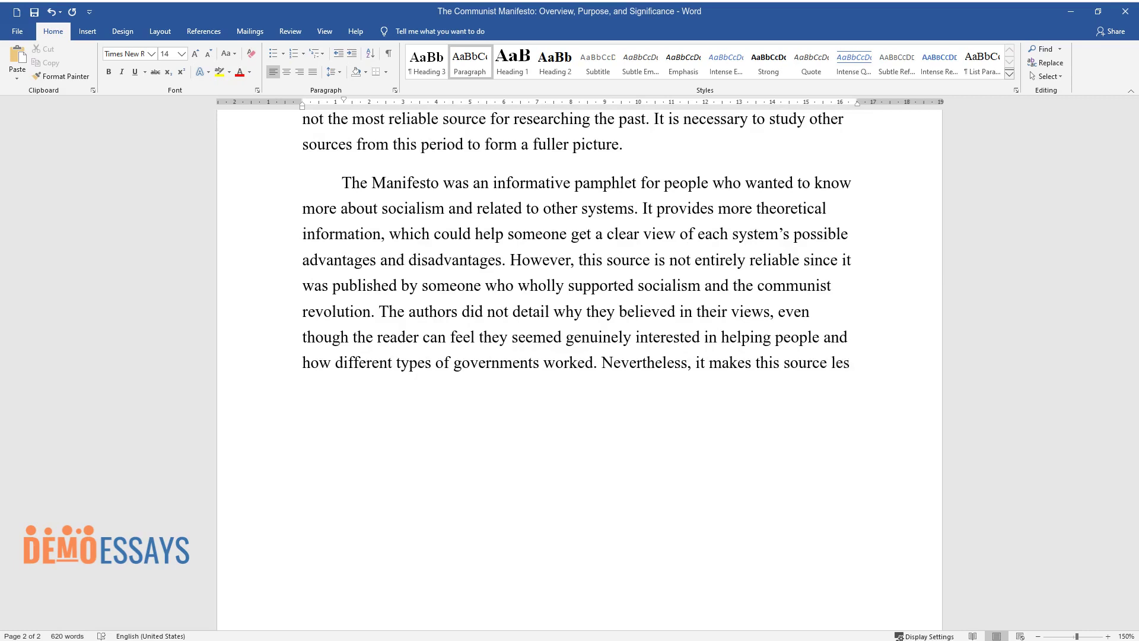
pyautogui.write('s neutral without regard to biases.')
# Write the historical-significance paragraph through '…based on existing statements and ideas'.
pyautogui.press('Return')
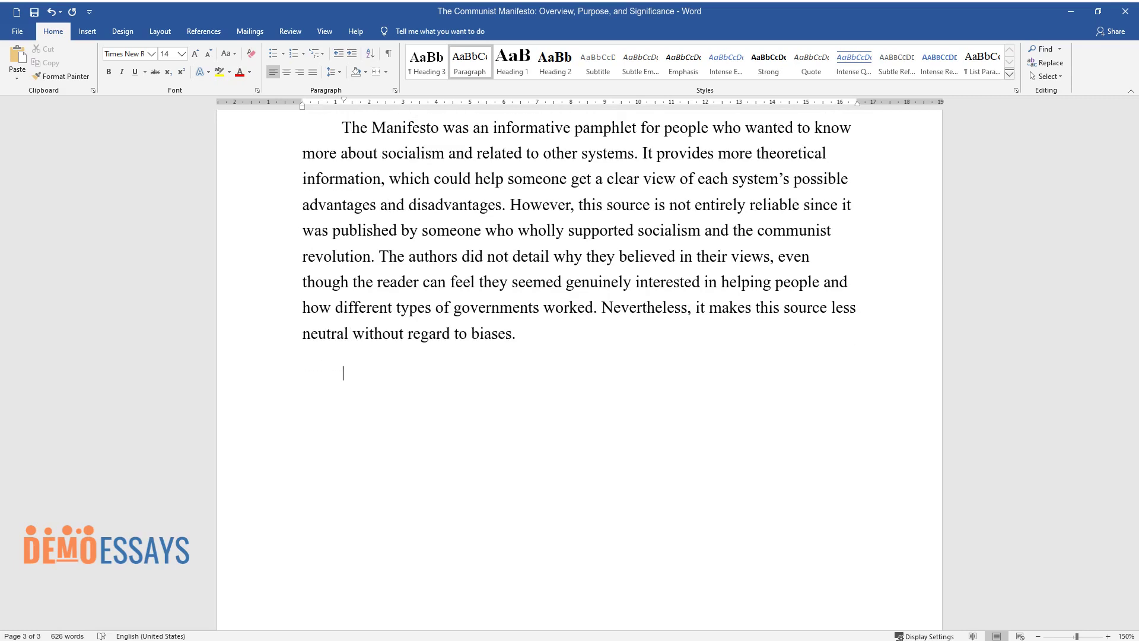
pyautogui.write('This document is')
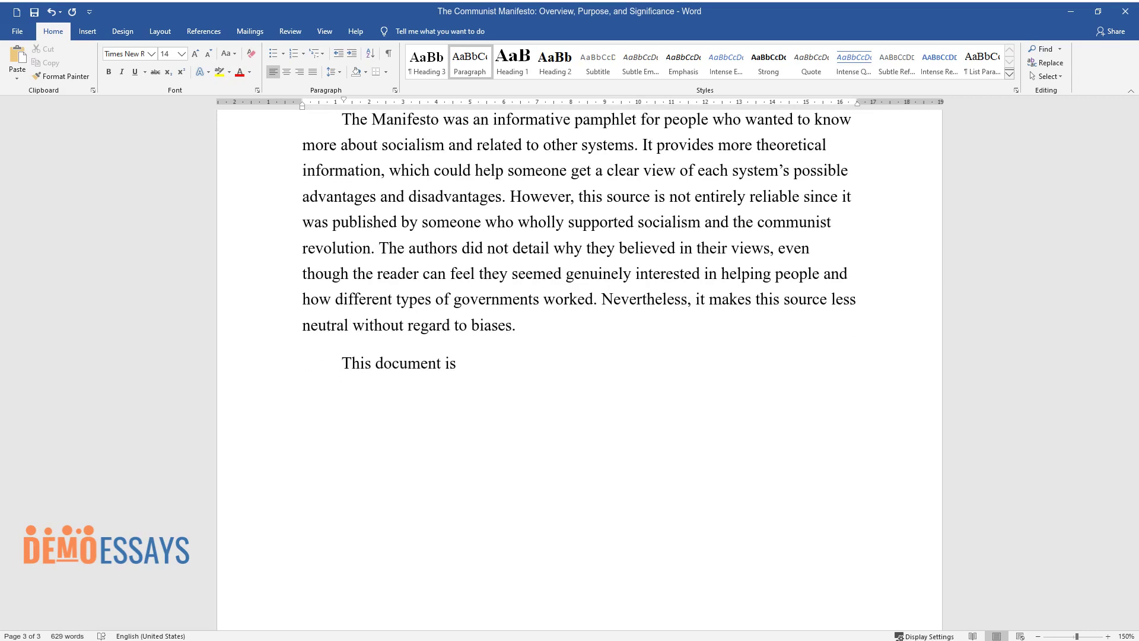
pyautogui.write(' highly significant from a historica')
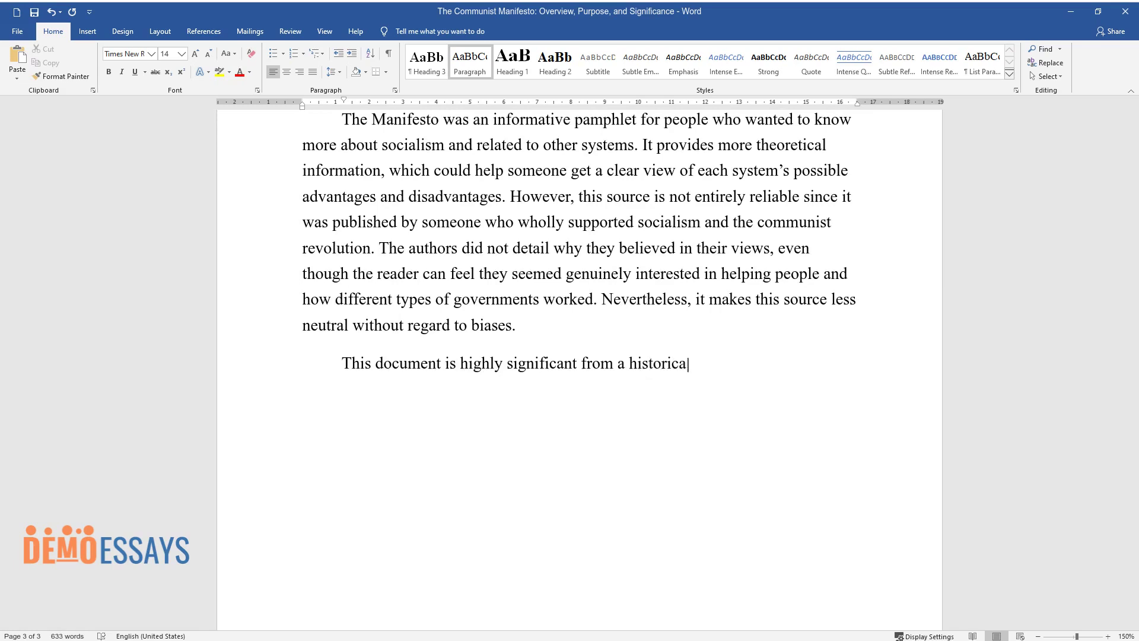
pyautogui.write('l perspective since it is one of t')
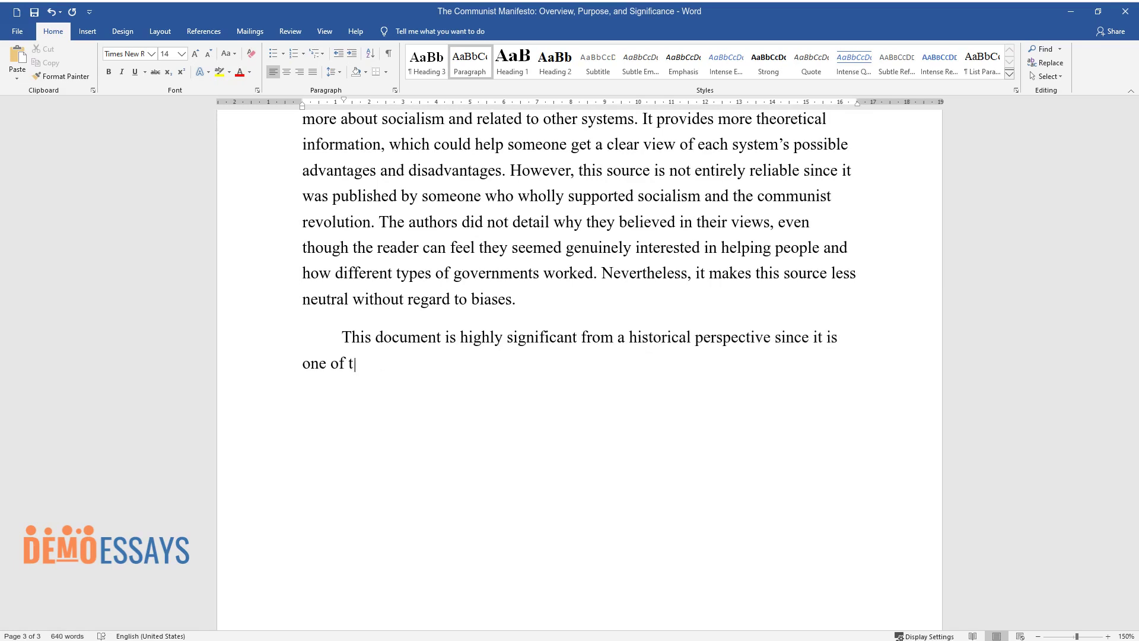
pyautogui.write('he first statements about the activ')
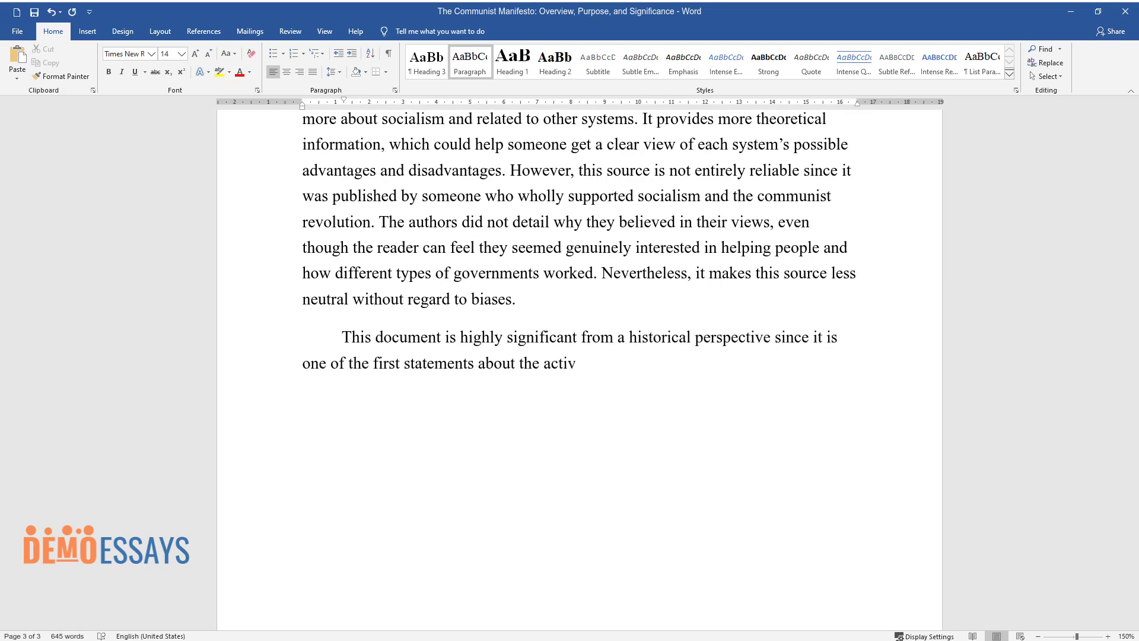
pyautogui.write('e struggle against capitalism. Mar')
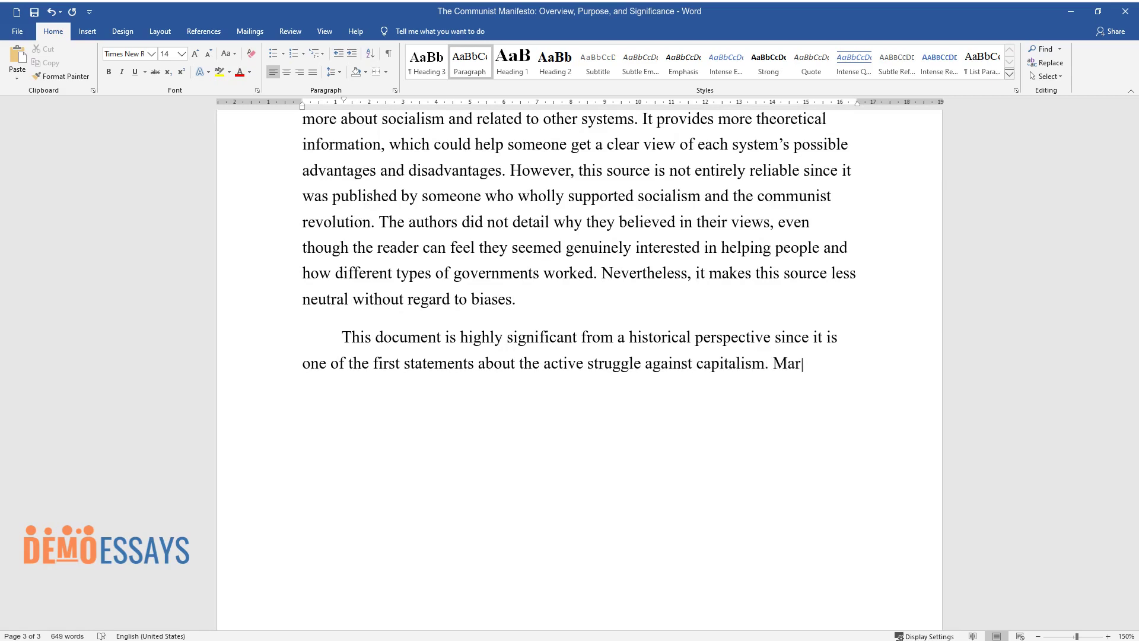
pyautogui.write('x and Engels saw the possibilities ')
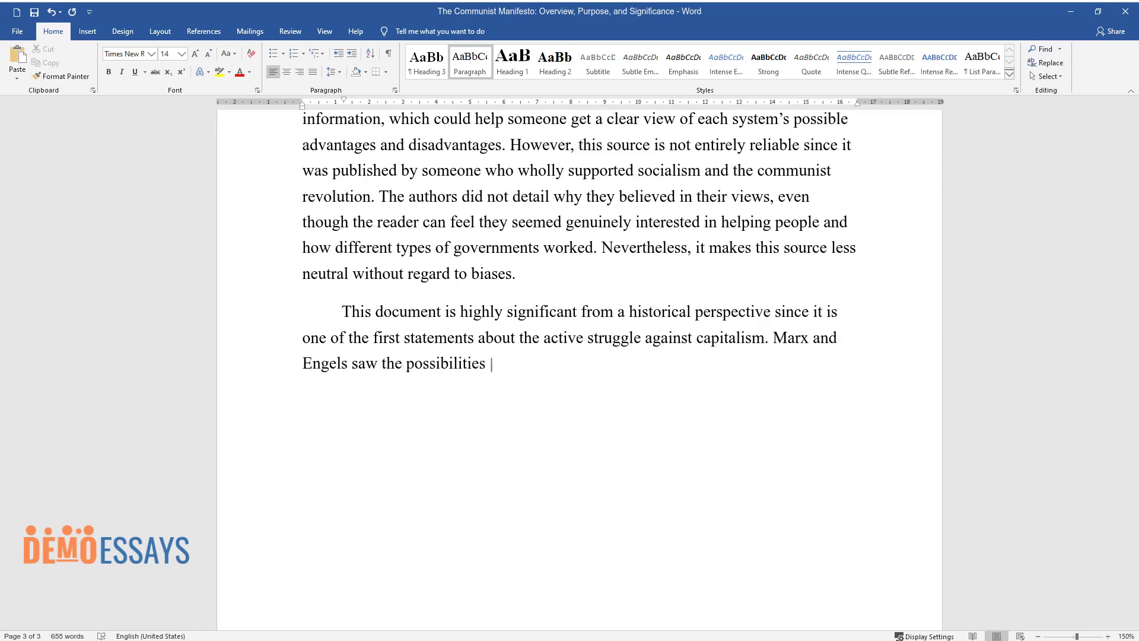
pyautogui.write('of another system, socialism, that would give equal opportun')
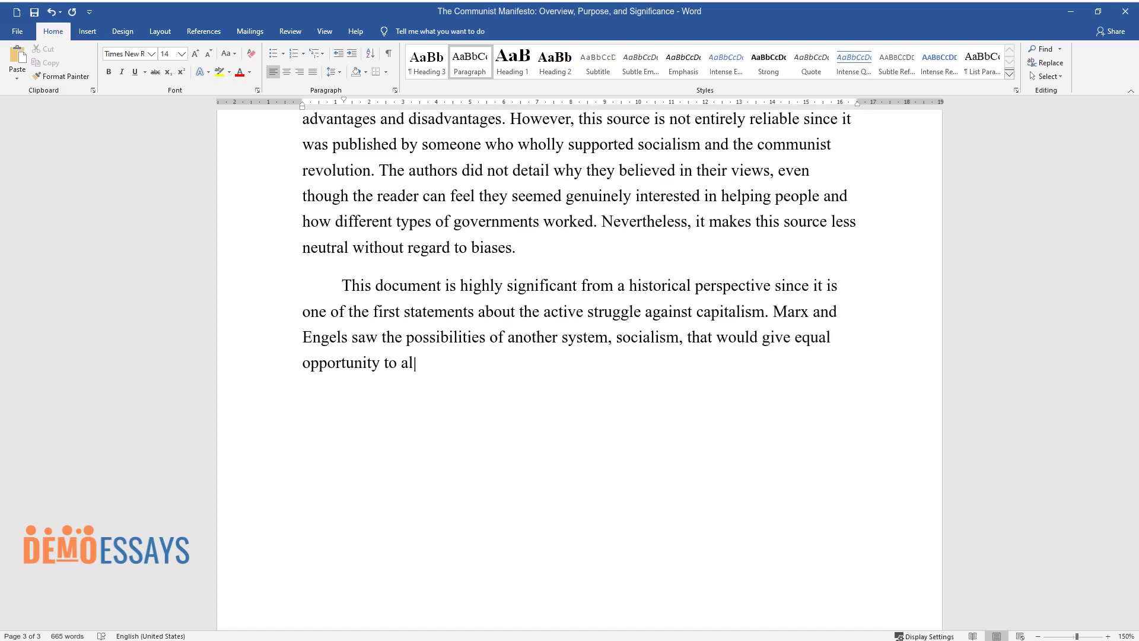
pyautogui.write('ity to all citizens. It essentially meant g')
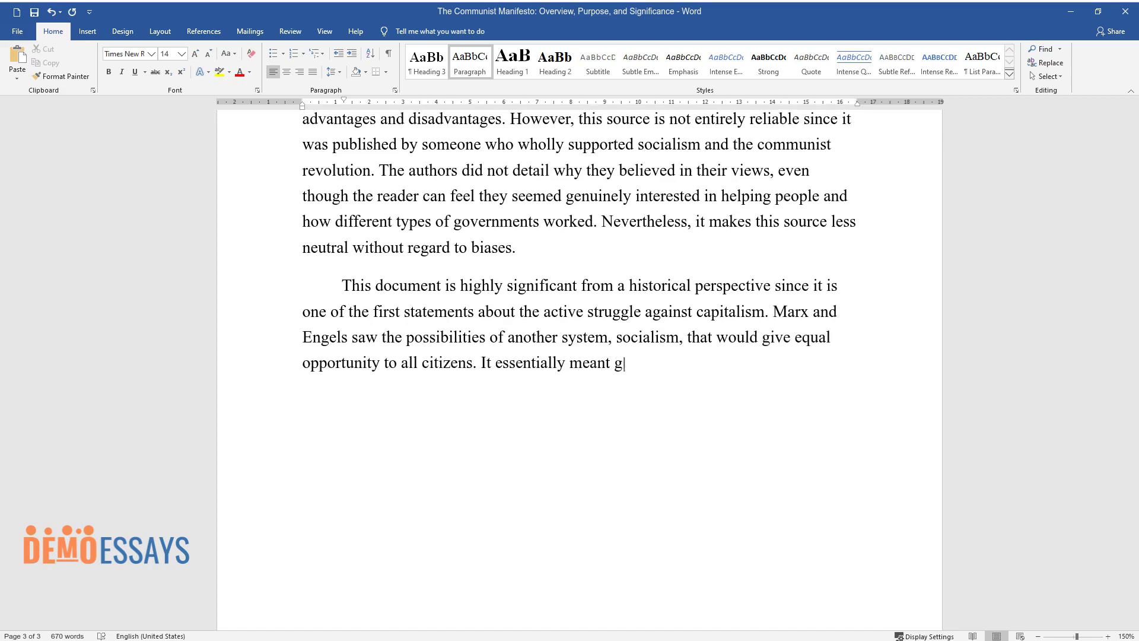
pyautogui.write('overnment control over production and capital would ')
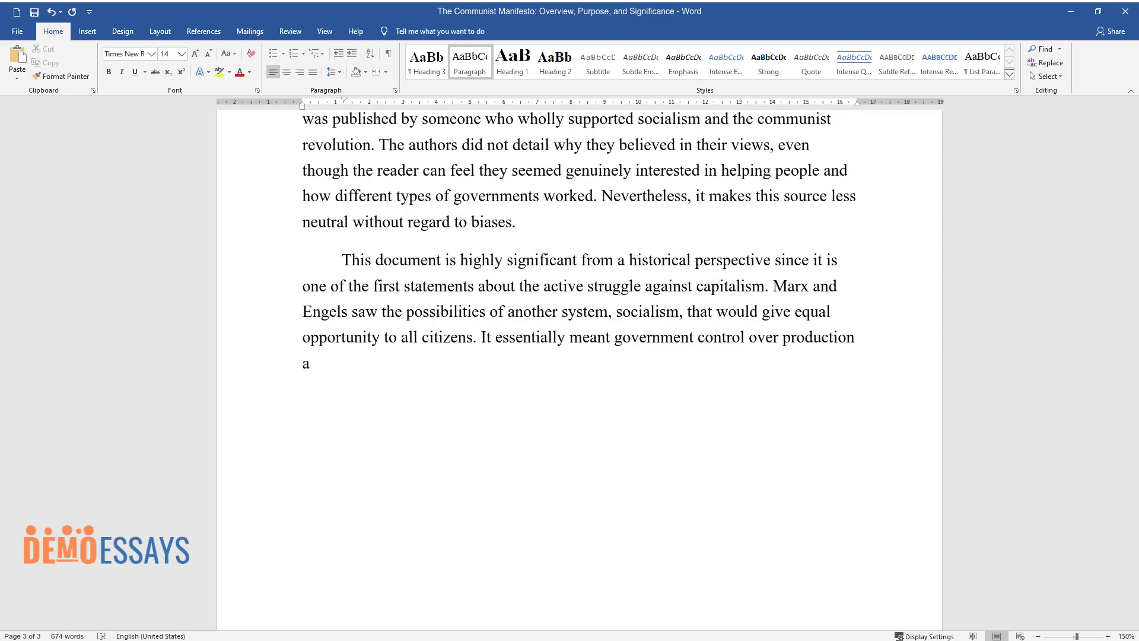
pyautogui.write('provide the worke')
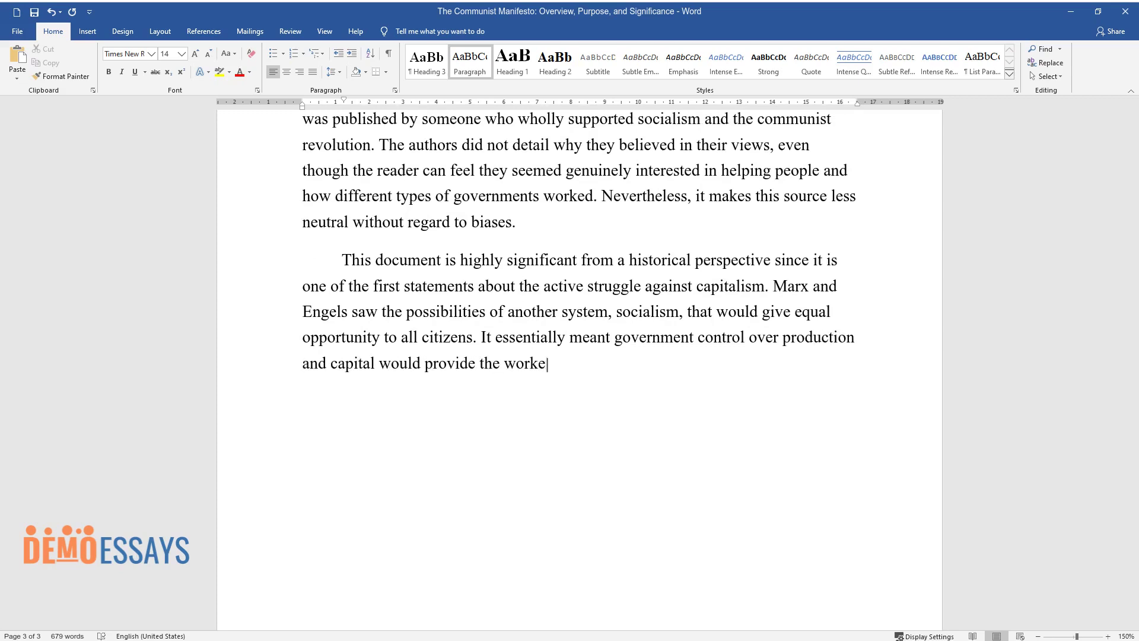
pyautogui.write('rs with equitable distribution and ')
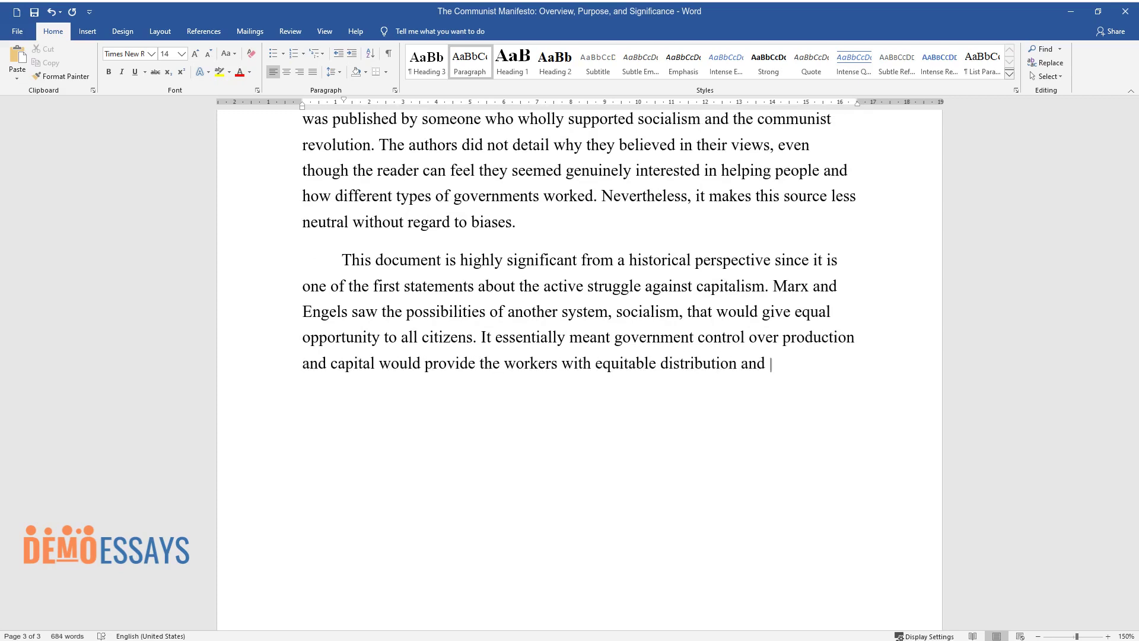
pyautogui.write('end class distinctions. By examini')
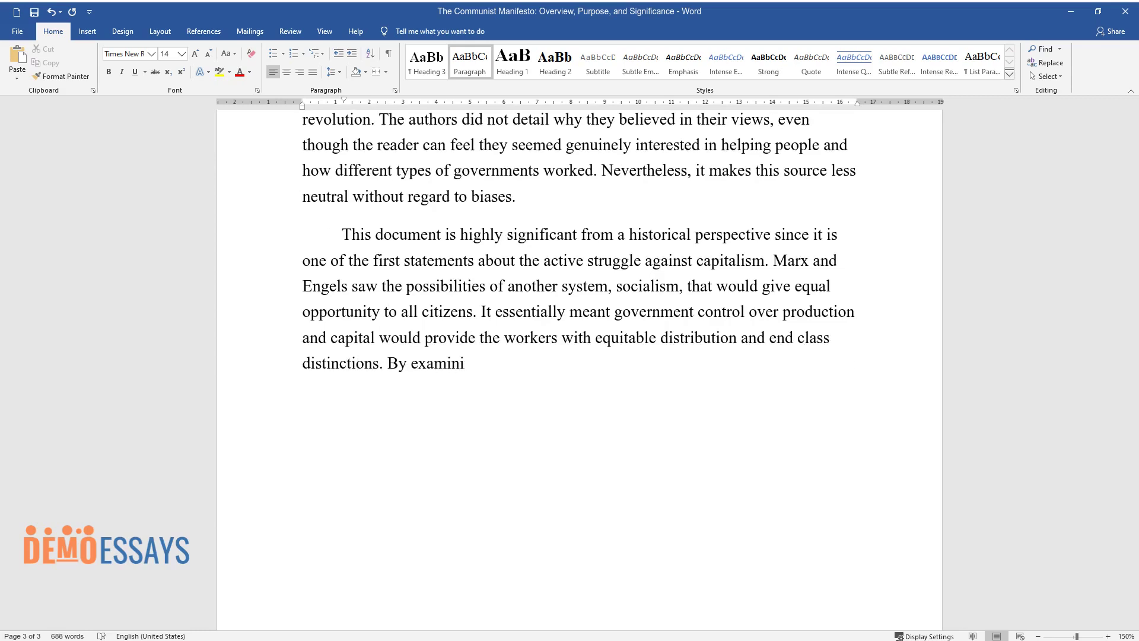
pyautogui.write('ng primary source documents such as')
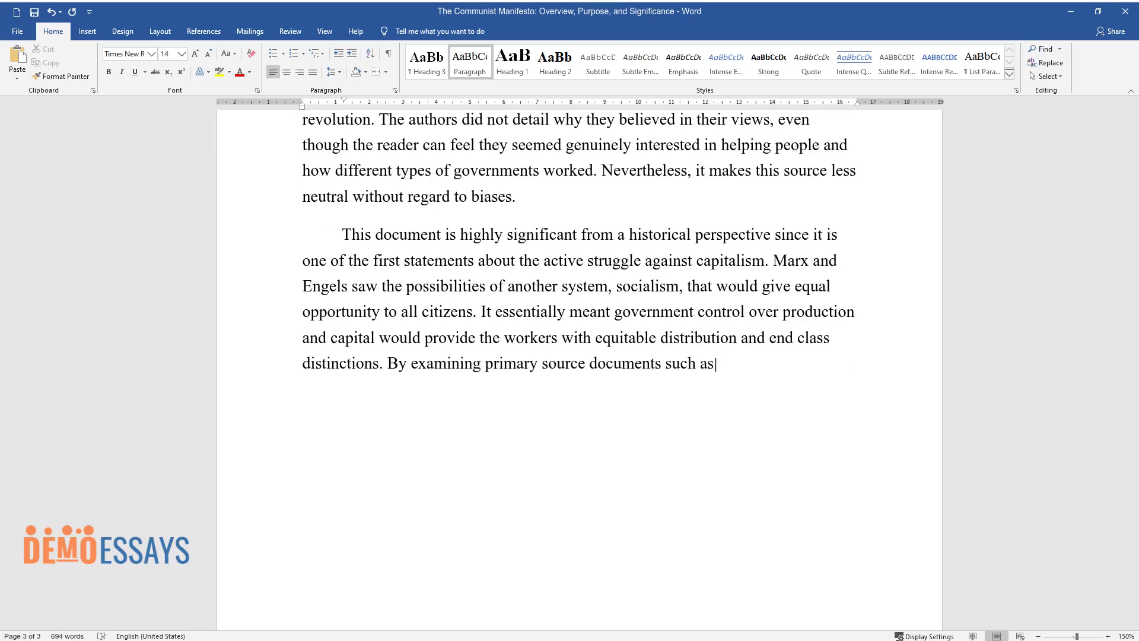
pyautogui.write(' the Communist Manifesto, historia')
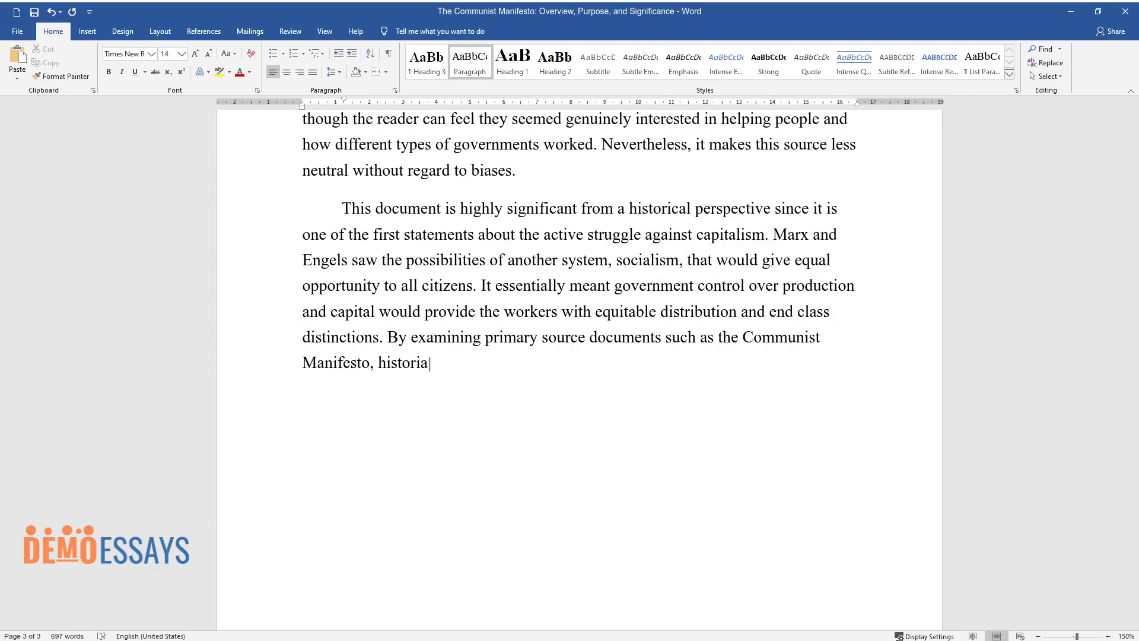
pyautogui.write('ns may understand why some individu')
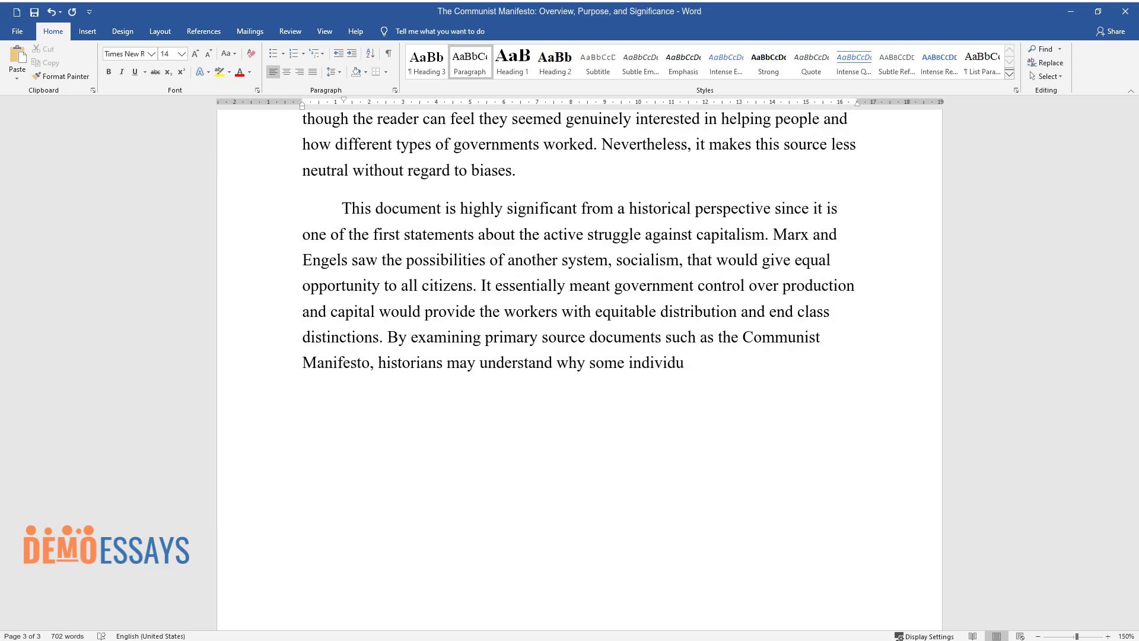
pyautogui.write('als thought as they did. This sour')
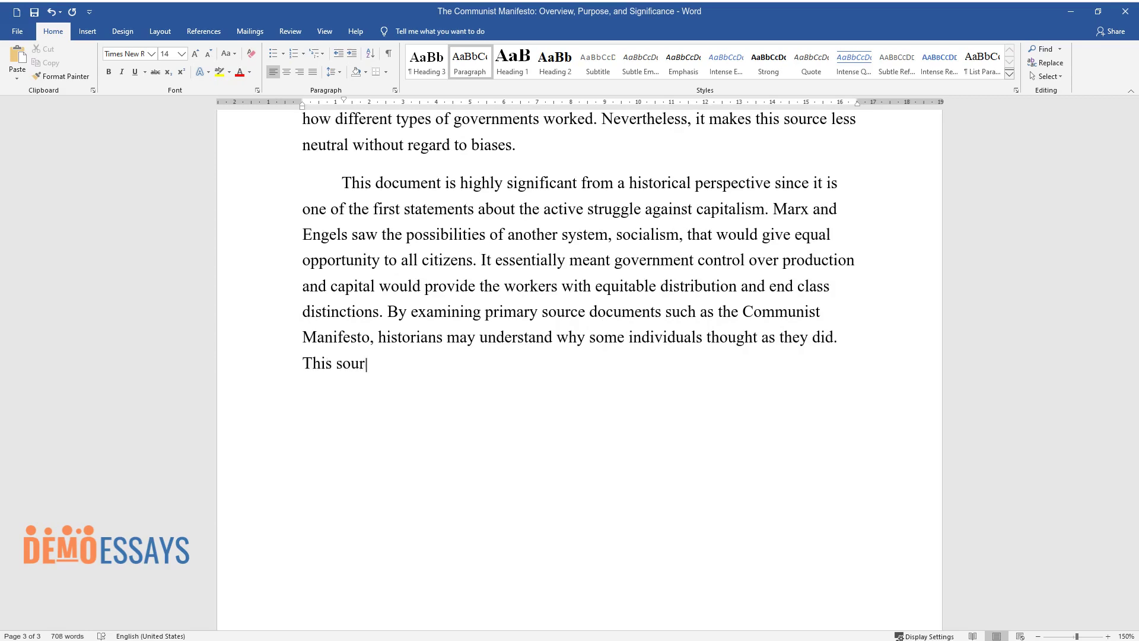
pyautogui.write('ce provides the most detailed set ')
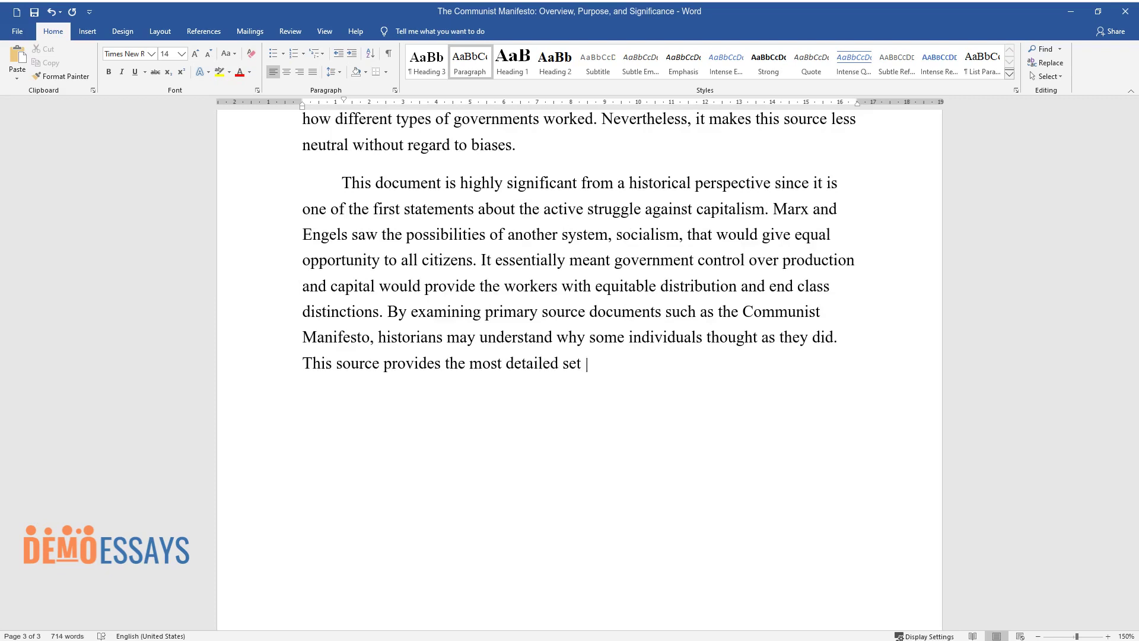
pyautogui.write('of guidelines for communist organiz')
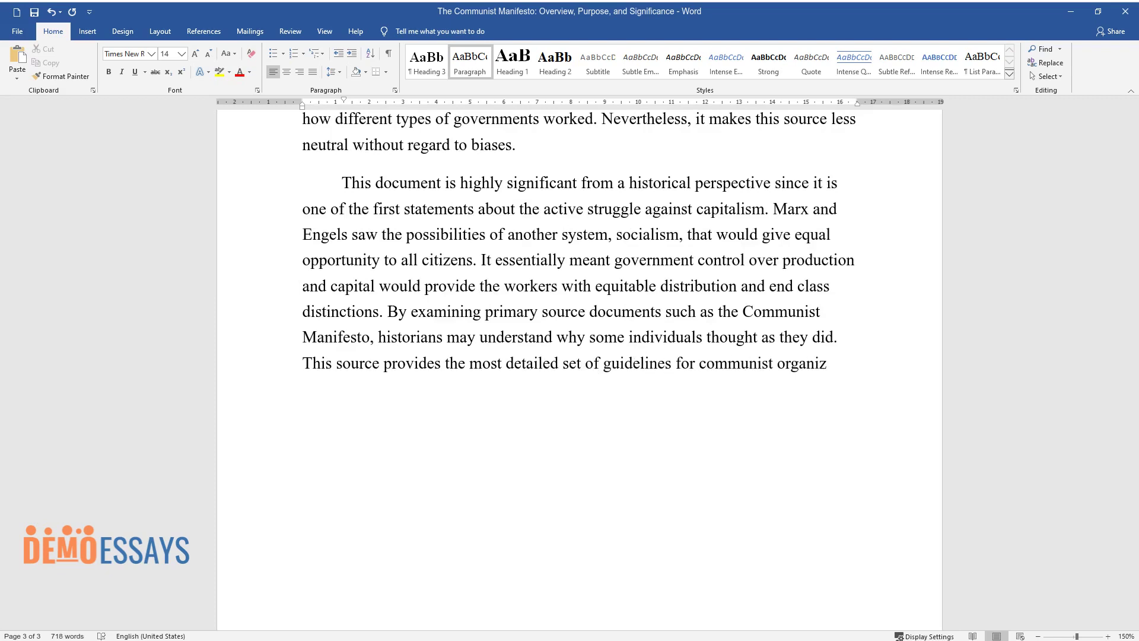
pyautogui.write('ations that many other politicians')
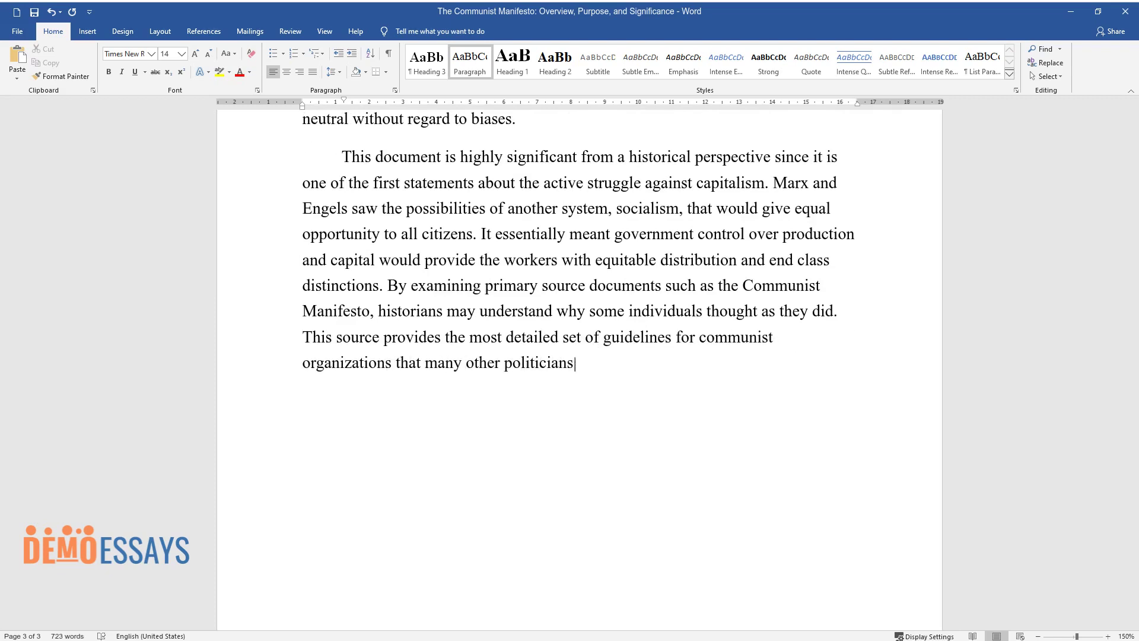
pyautogui.write(' have used. Thus, using the Manifes')
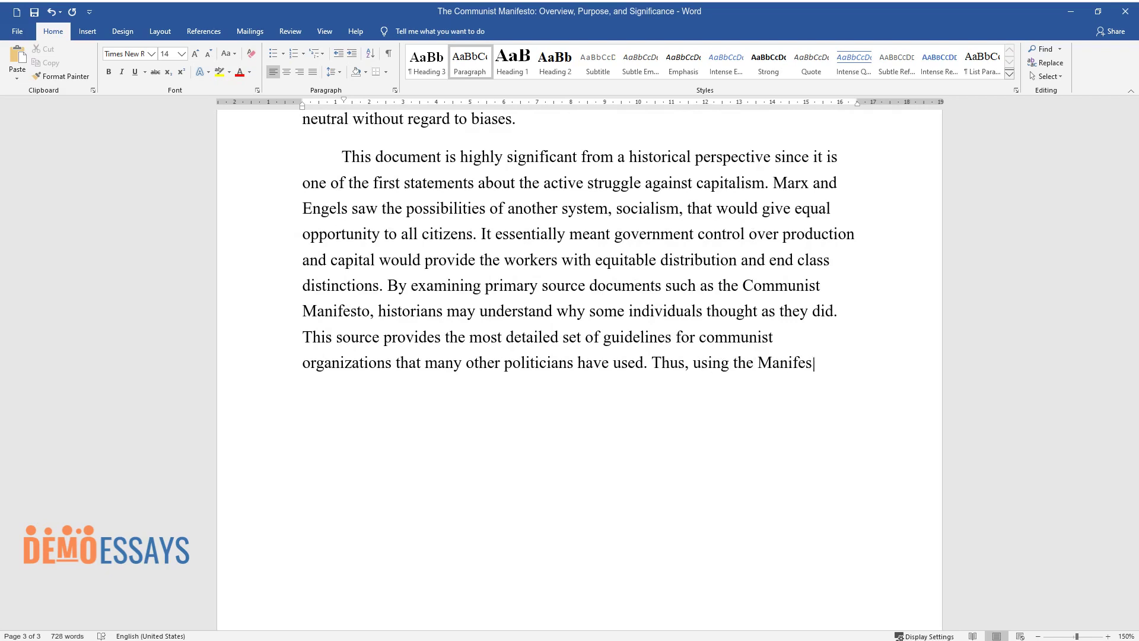
pyautogui.write('to, one can trace the stages of th')
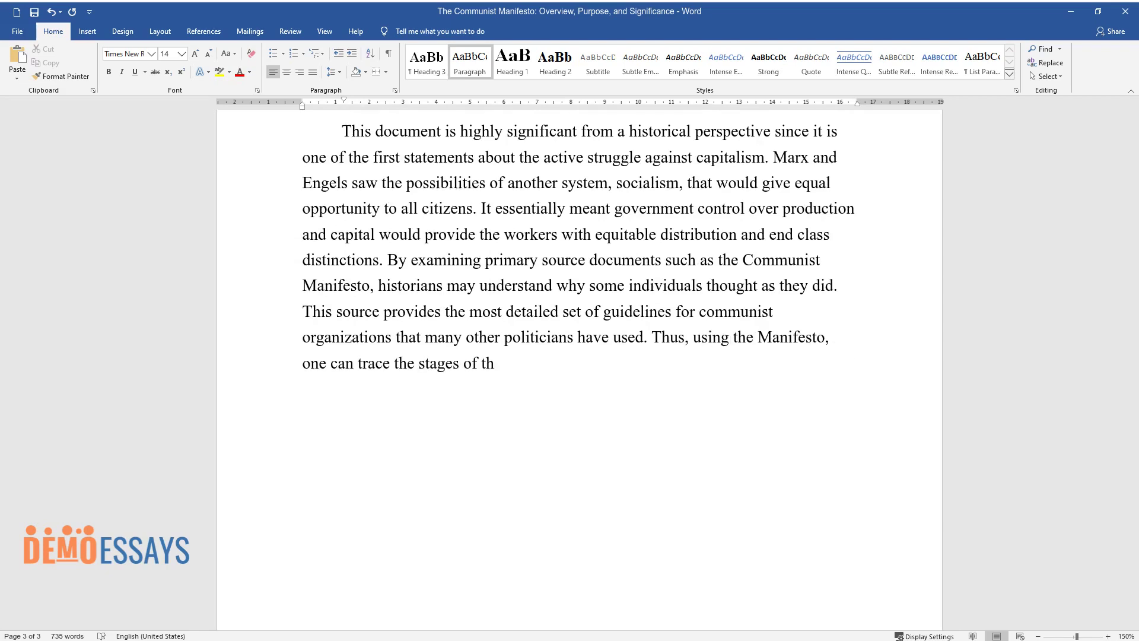
pyautogui.write('e formation of the communist moveme')
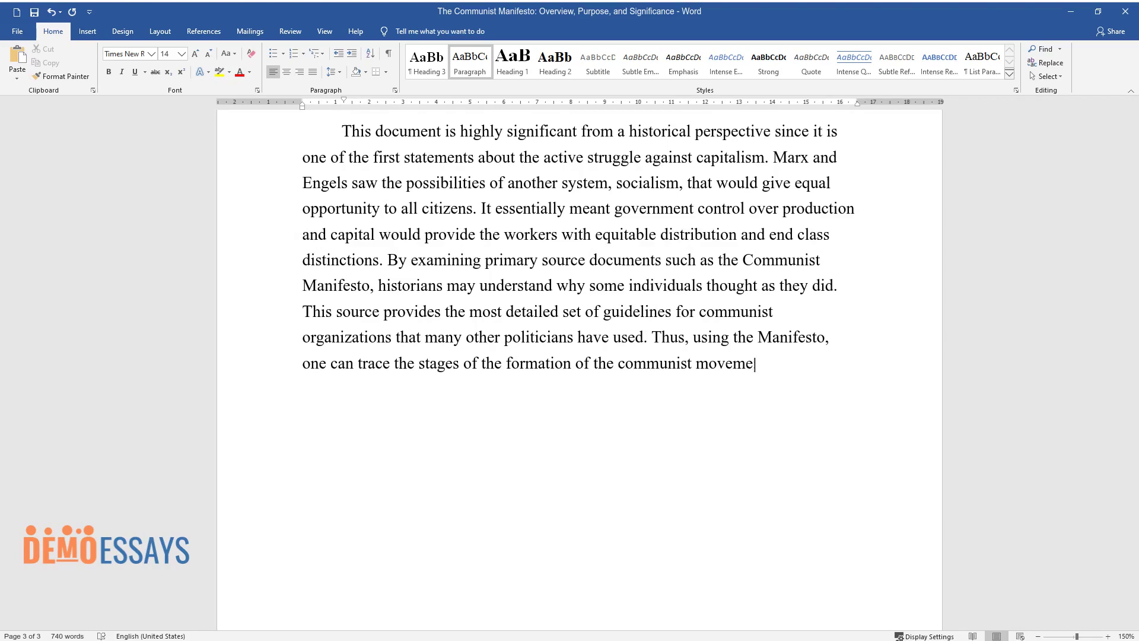
pyautogui.write('nt in its various manifestations b')
pyautogui.write('ased on existing statement')
pyautogui.write('s and ide')
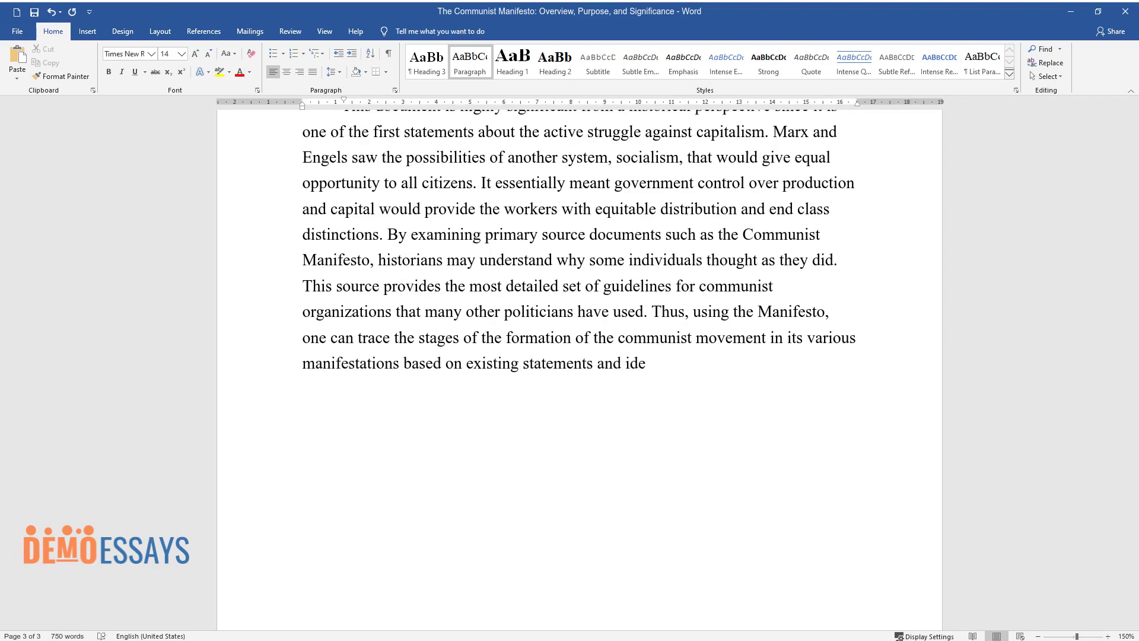
pyautogui.write('as.')
pyautogui.press('Return')
# Type the 'On the other hand' paragraph on why the Manifesto alone cannot explain the authors' views.
pyautogui.write('On the ot')
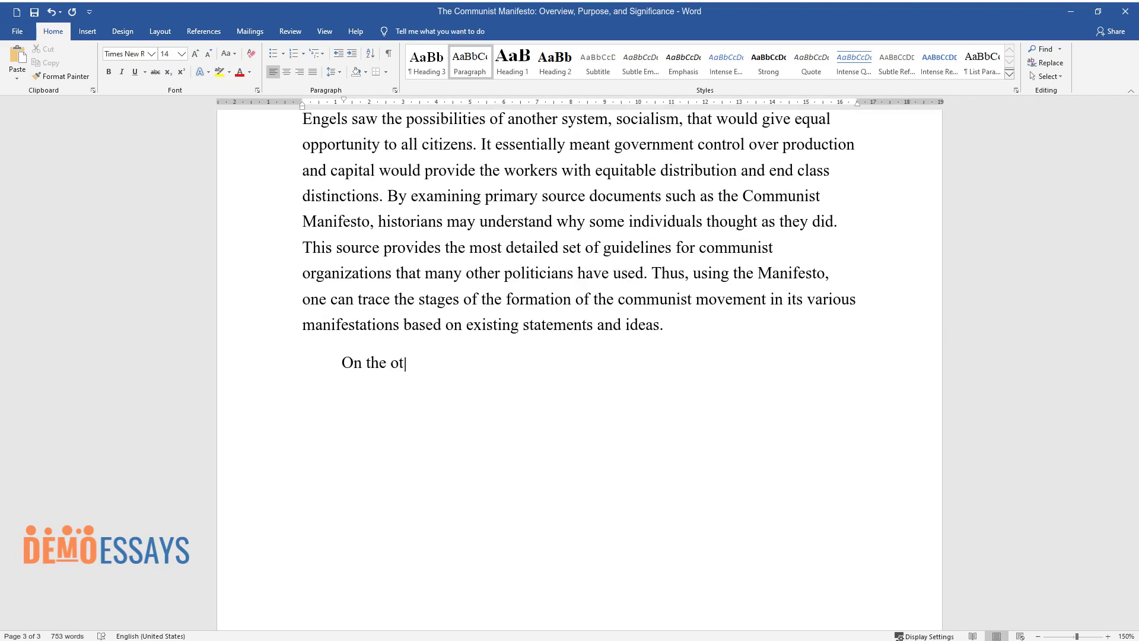
pyautogui.write('her hand, analyzing these sources')
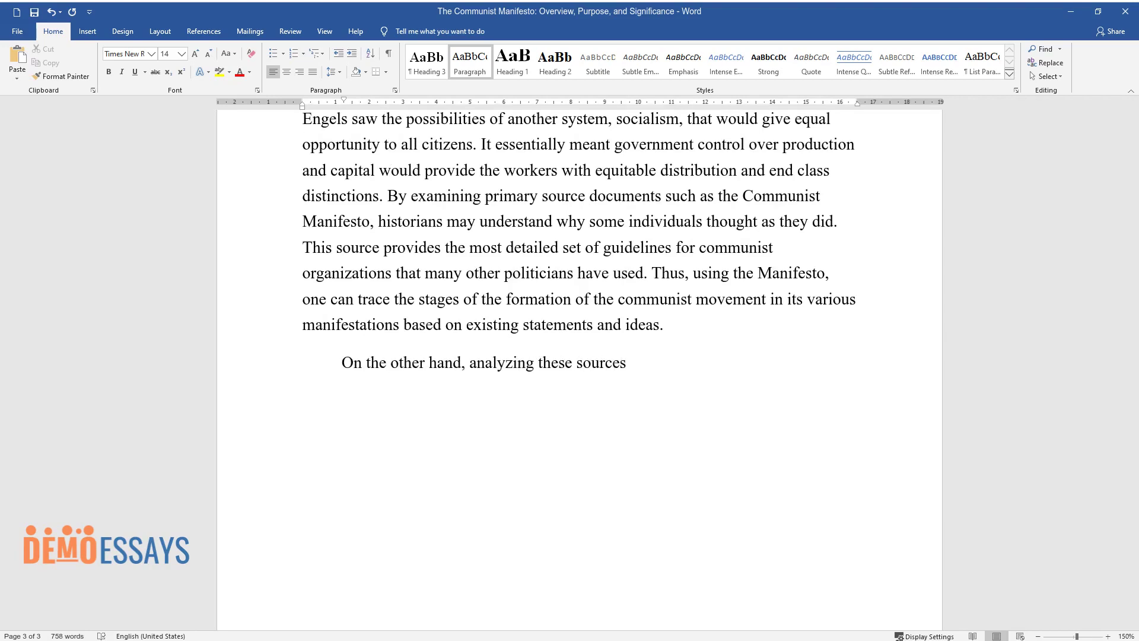
pyautogui.write(' requires reading multiple related')
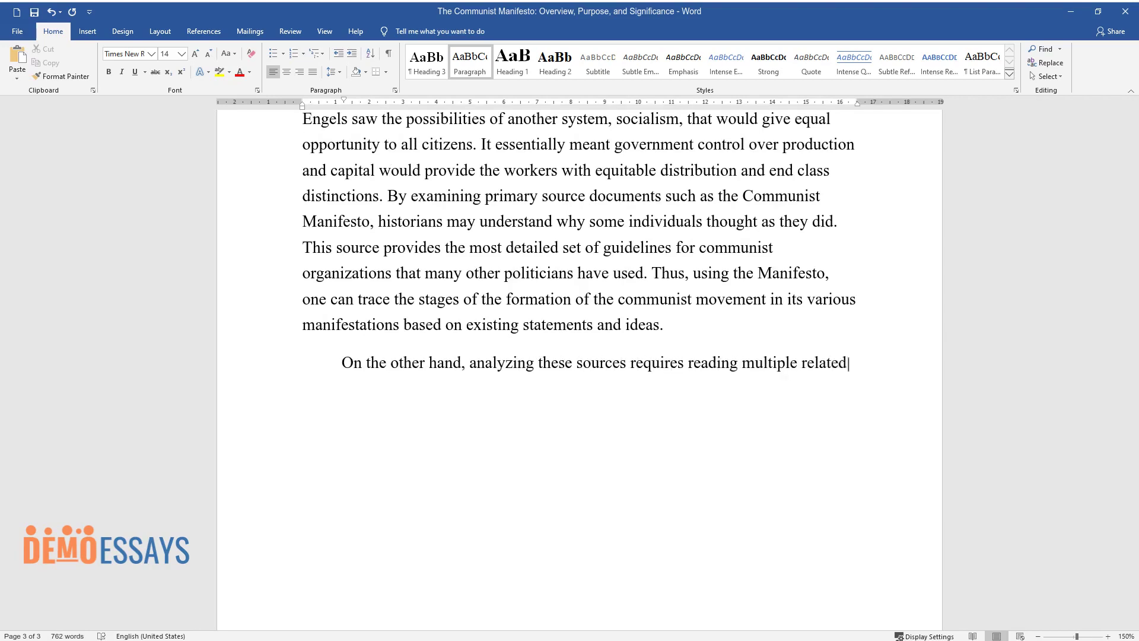
pyautogui.write(' pieces about a given topic or ti')
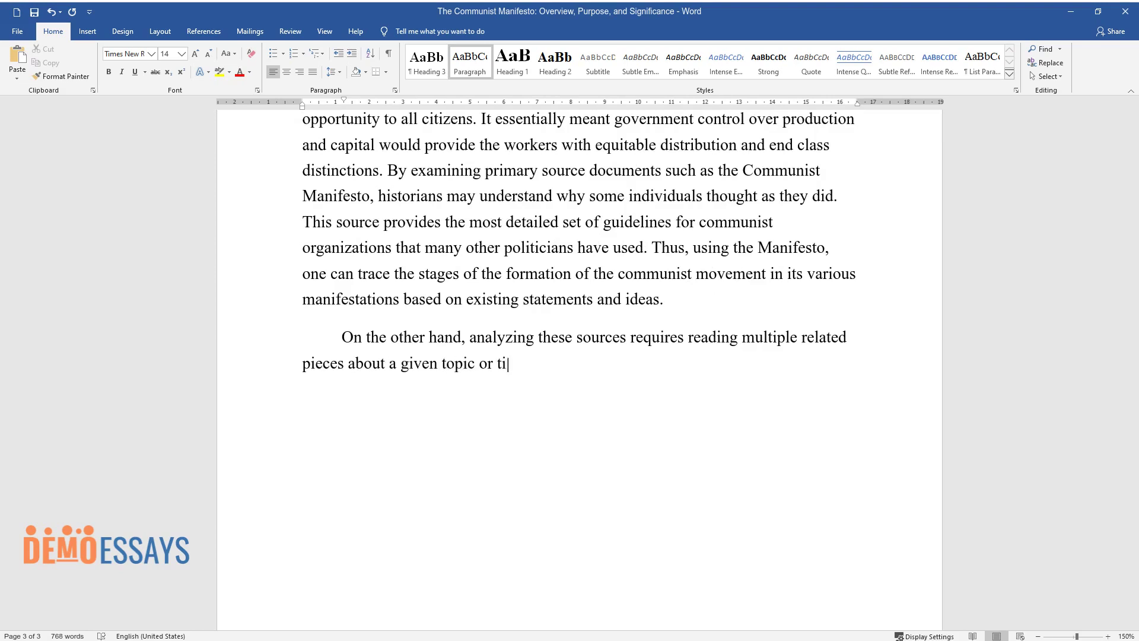
pyautogui.write('me frame to understand the docume')
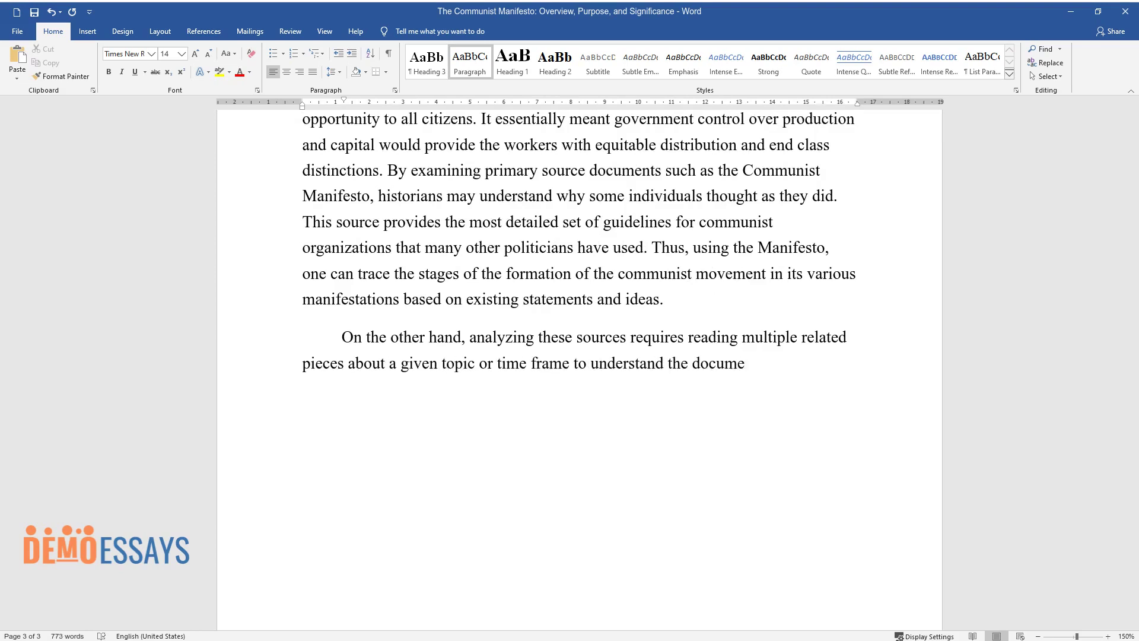
pyautogui.write("nts' contexts. The need for a comprehensiv")
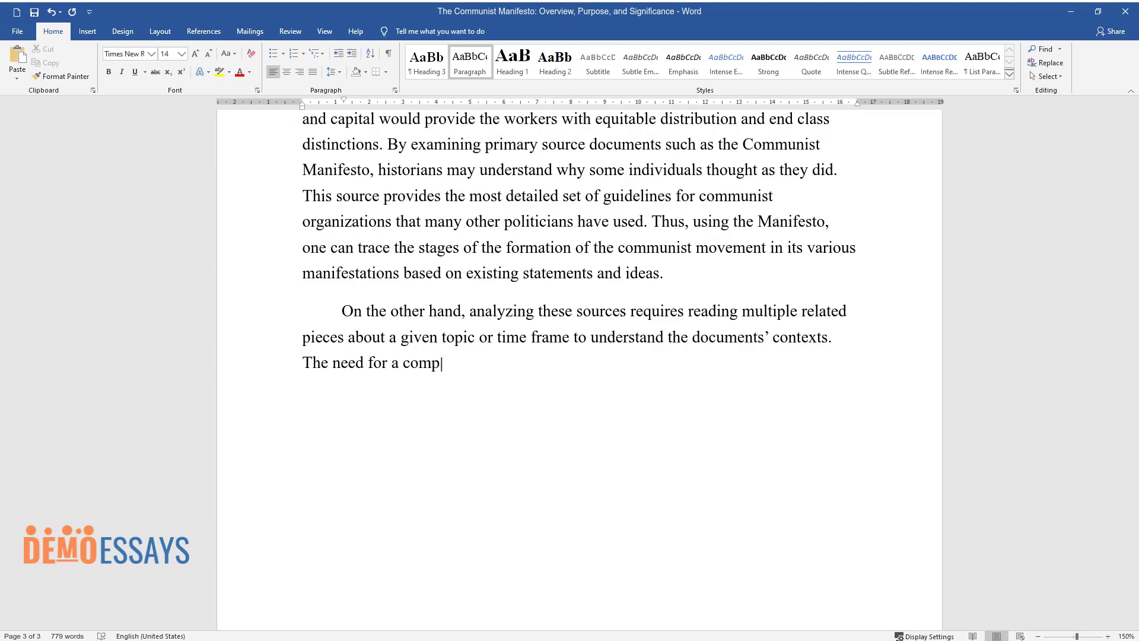
pyautogui.write('e analysis imposes signif')
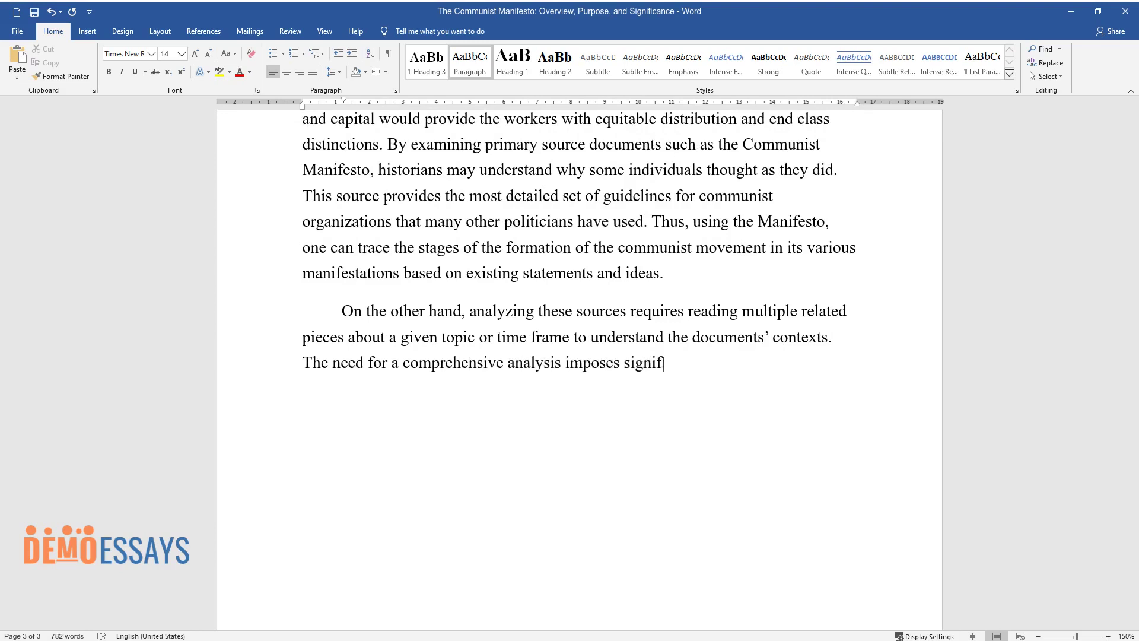
pyautogui.write('icant restrictions on a detailed')
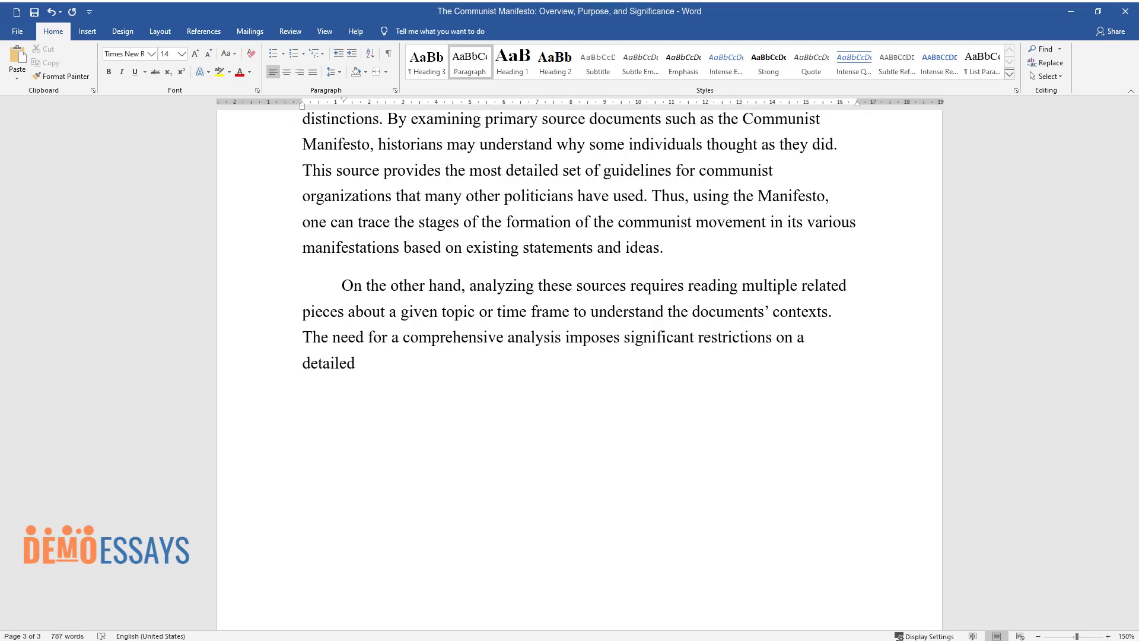
pyautogui.write(' study of this source, making exami')
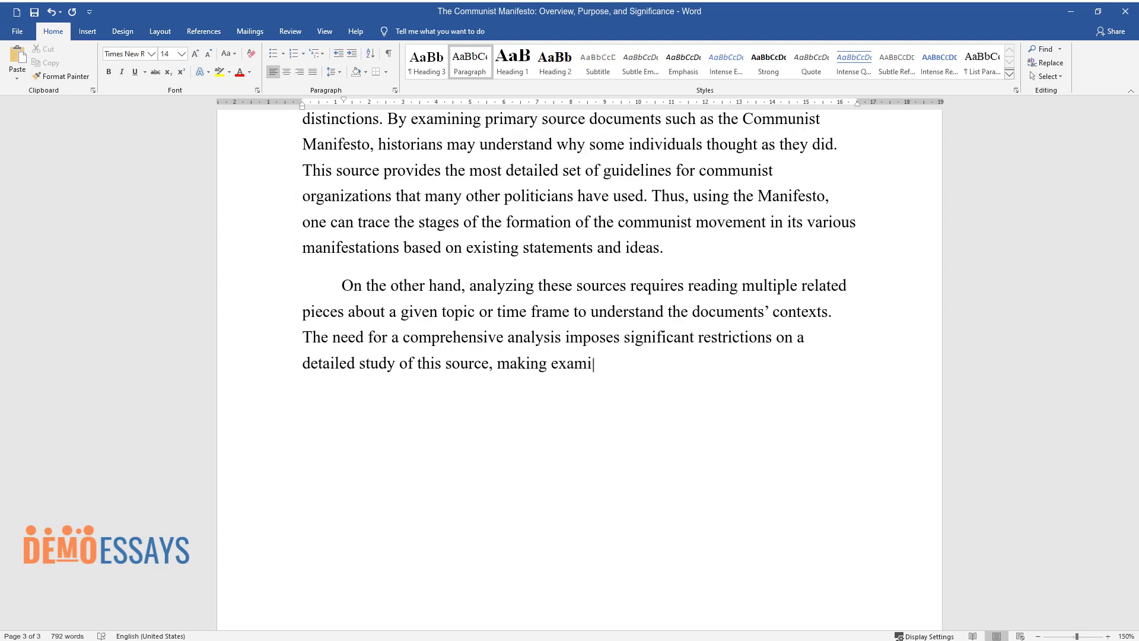
pyautogui.write("ning communism's origins difficult. Final")
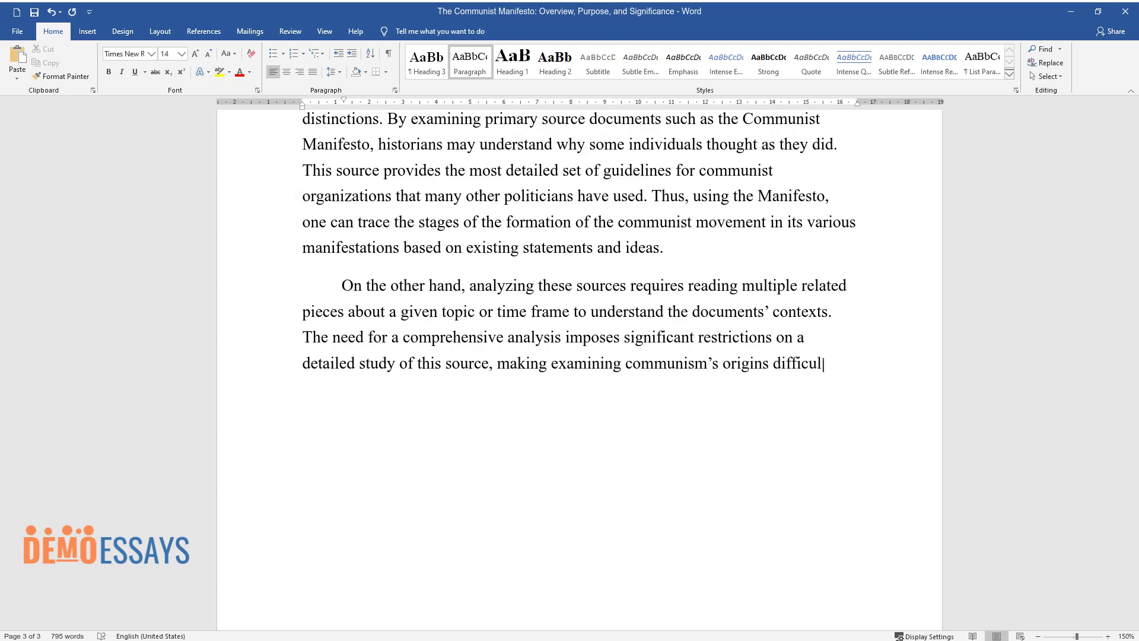
pyautogui.write('ly, the Communist Manifes')
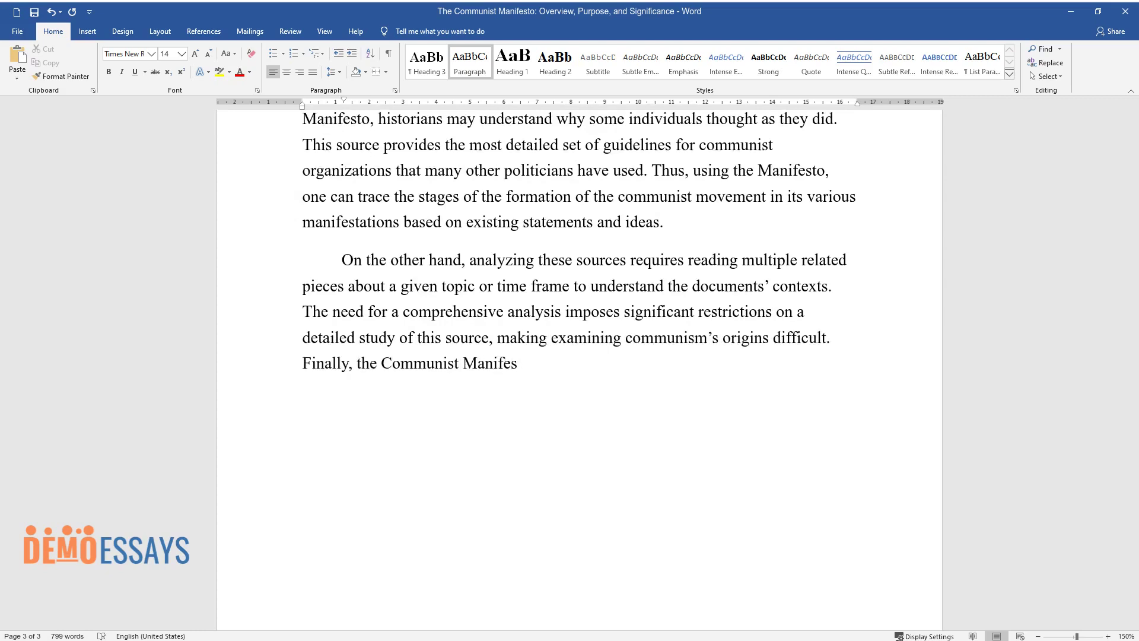
pyautogui.write('to alone cannot help researchers a')
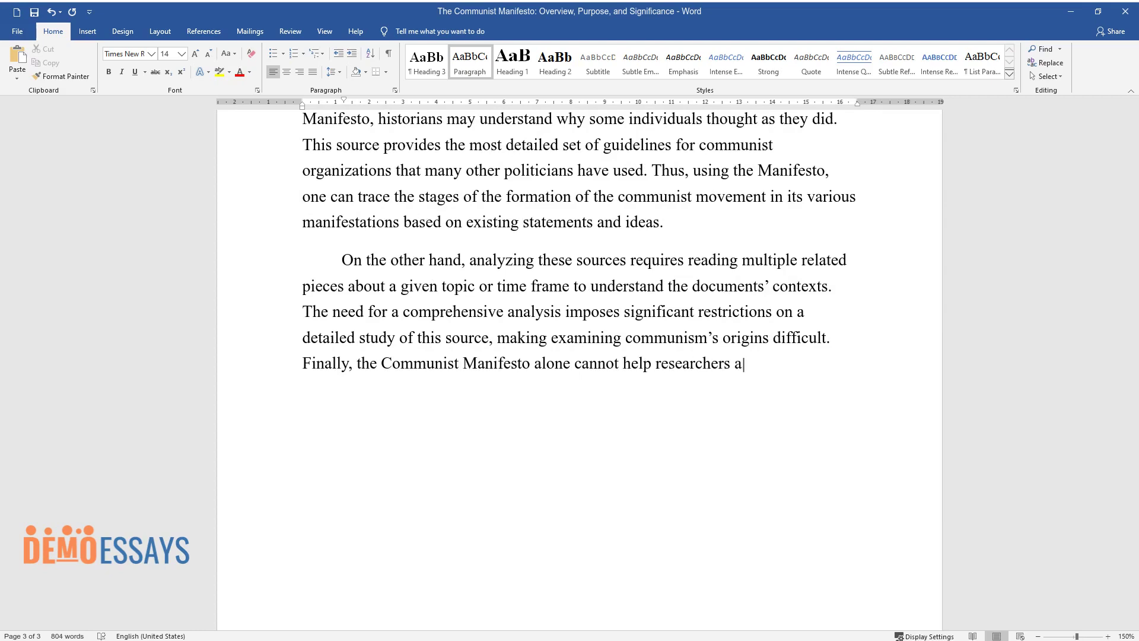
pyautogui.write('nd histor')
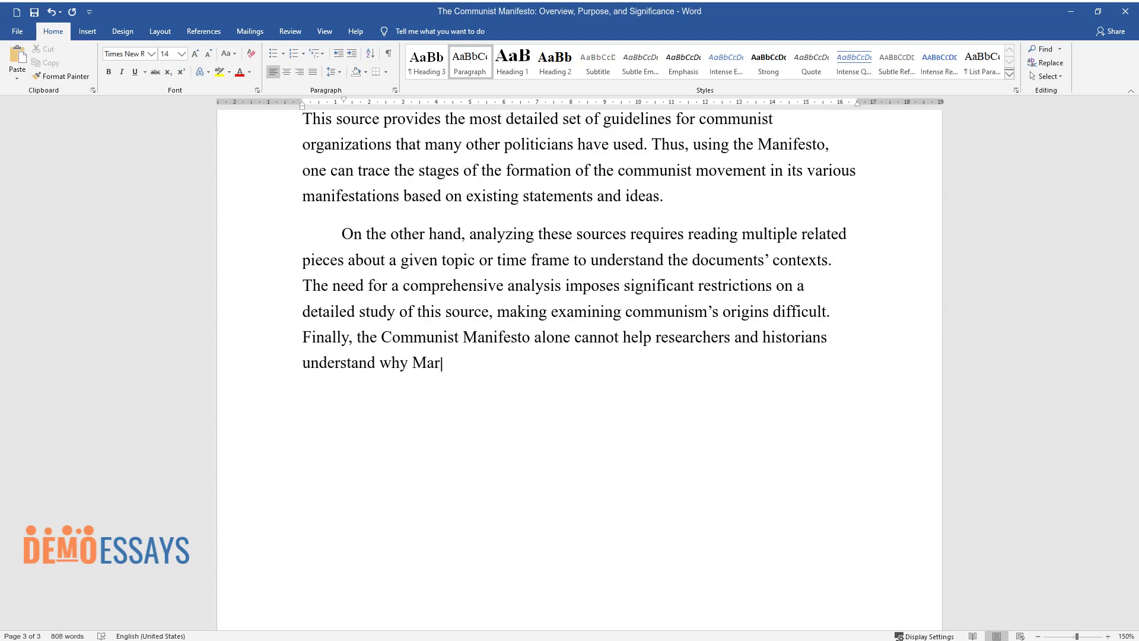
pyautogui.write('ians understand why Marx and Engels advocated these views')
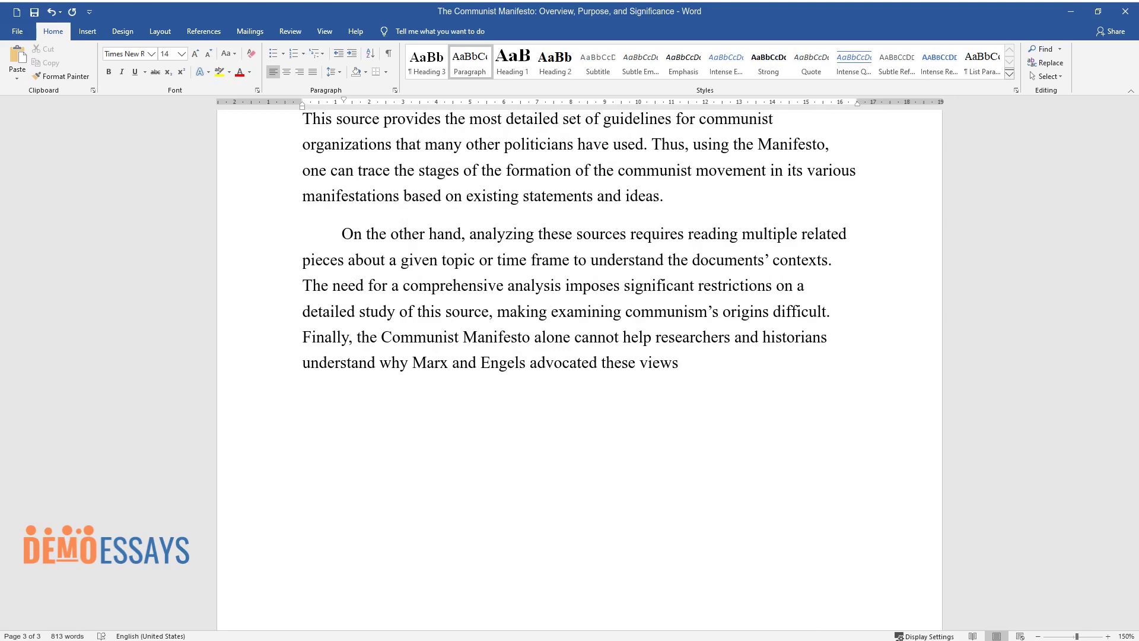
pyautogui.write('. To do this, one will have to de')
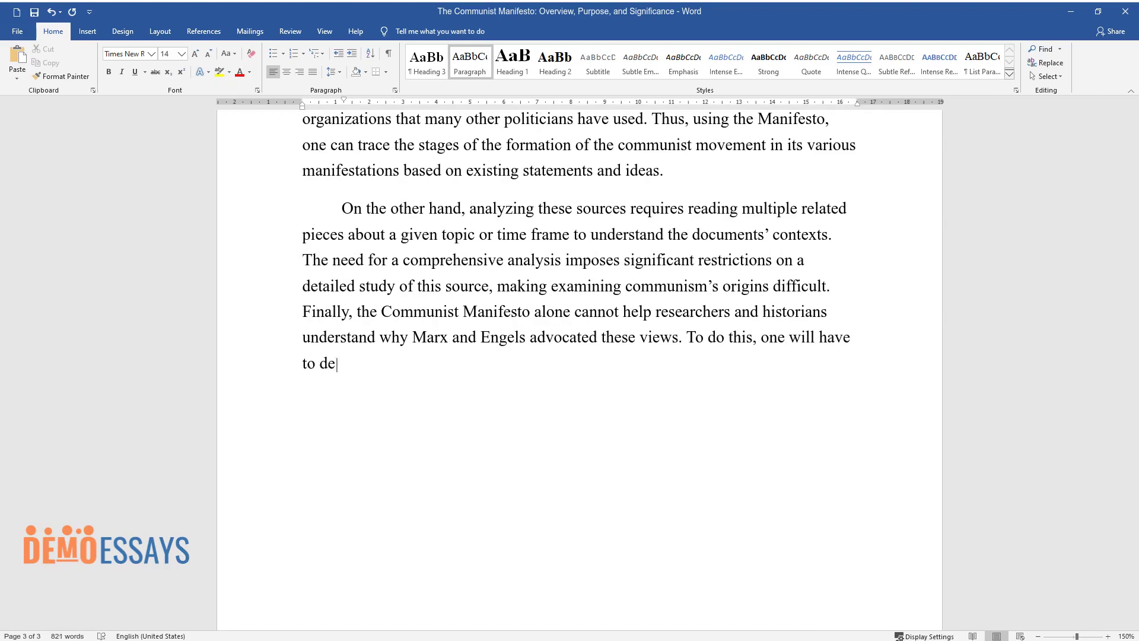
pyautogui.write('lve deeper into history, studying ')
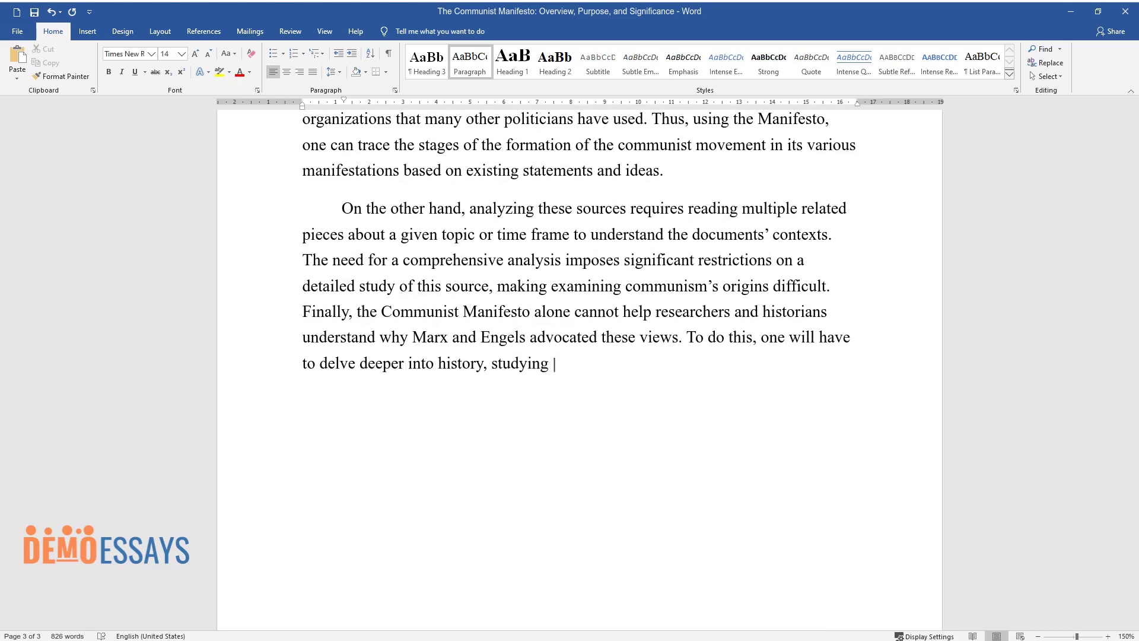
pyautogui.write('the details of the interaction of')
pyautogui.write(' these two charac')
pyautogui.write('ters and their pa')
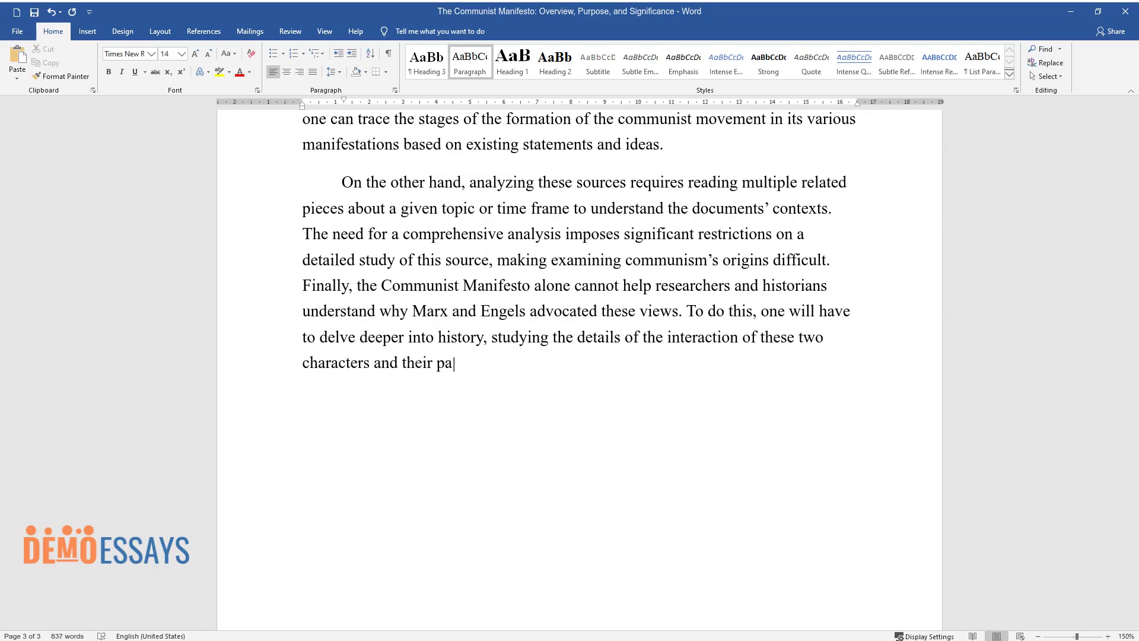
pyautogui.write('ths.')
pyautogui.press('Return')
# Begin the conclusion 'Thus, although the Communist Manifesto is an outstanding historical document…'.
pyautogui.write('Thus, a')
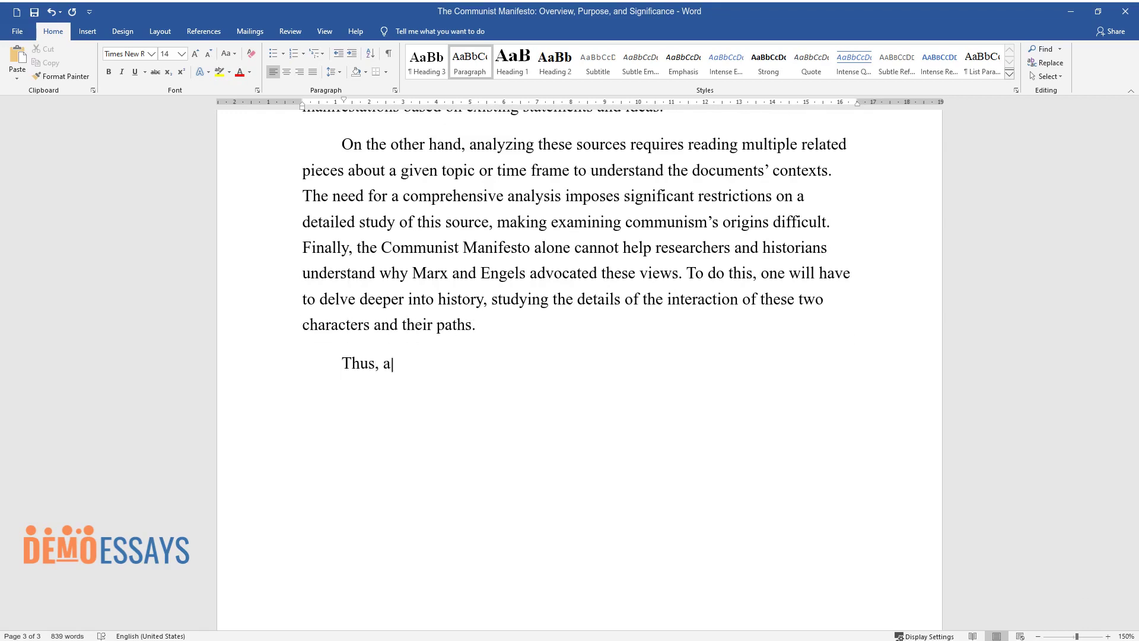
pyautogui.write('lthough the Communist Manifesto is')
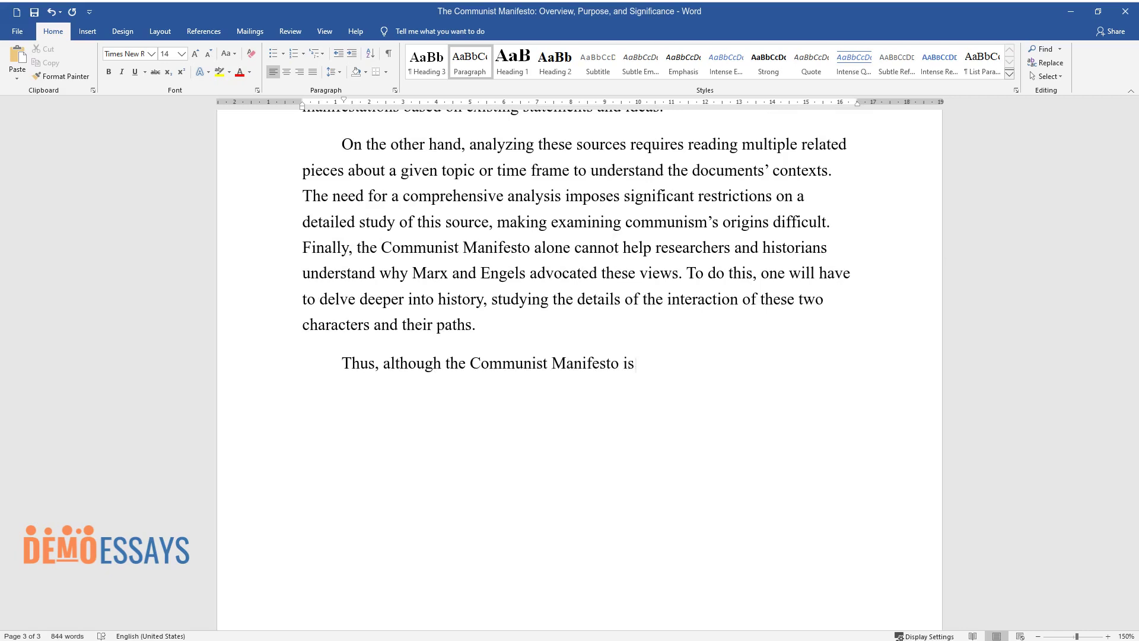
pyautogui.write(' an outstanding historical documen')
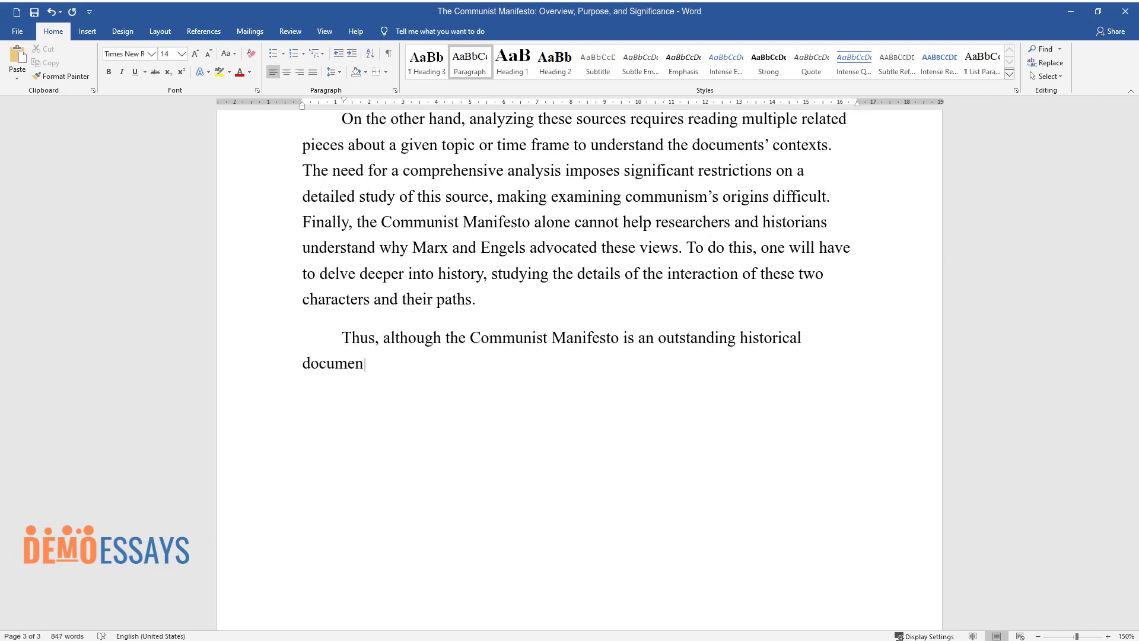
pyautogui.write('t, its separate study can be comple')
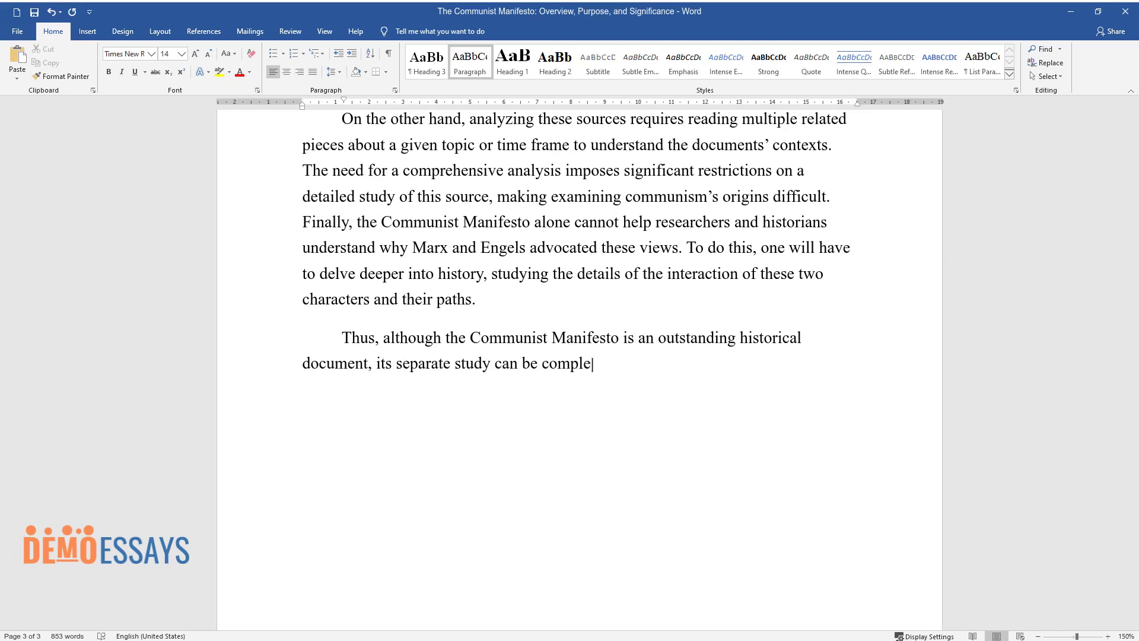
pyautogui.write('x and not valuable enough. A criti')
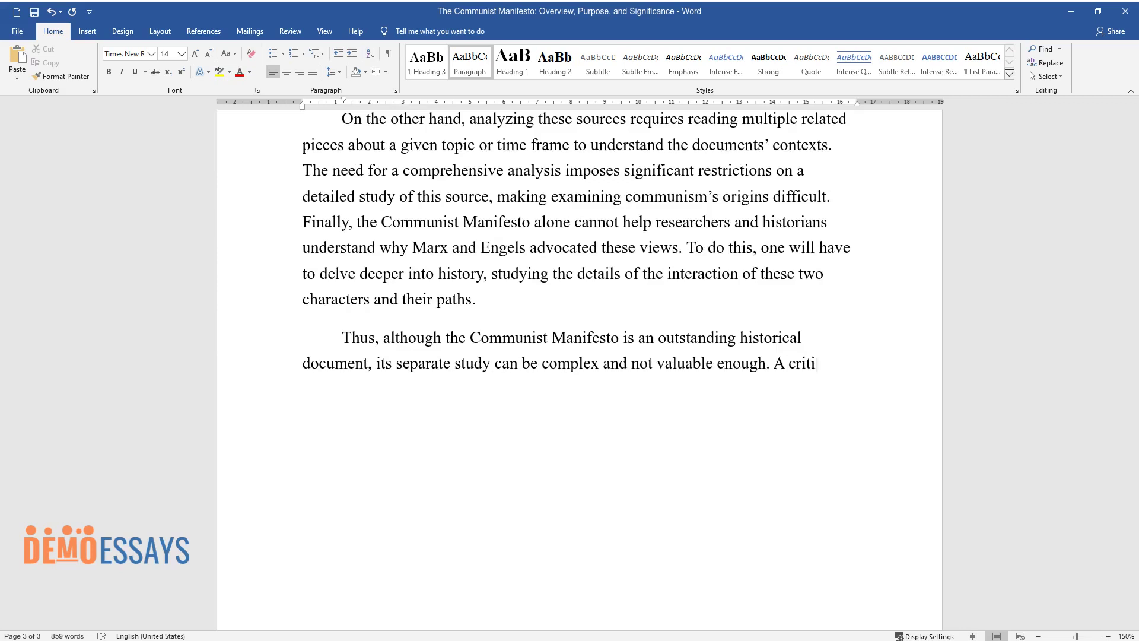
pyautogui.write('cal analysis of this source further')
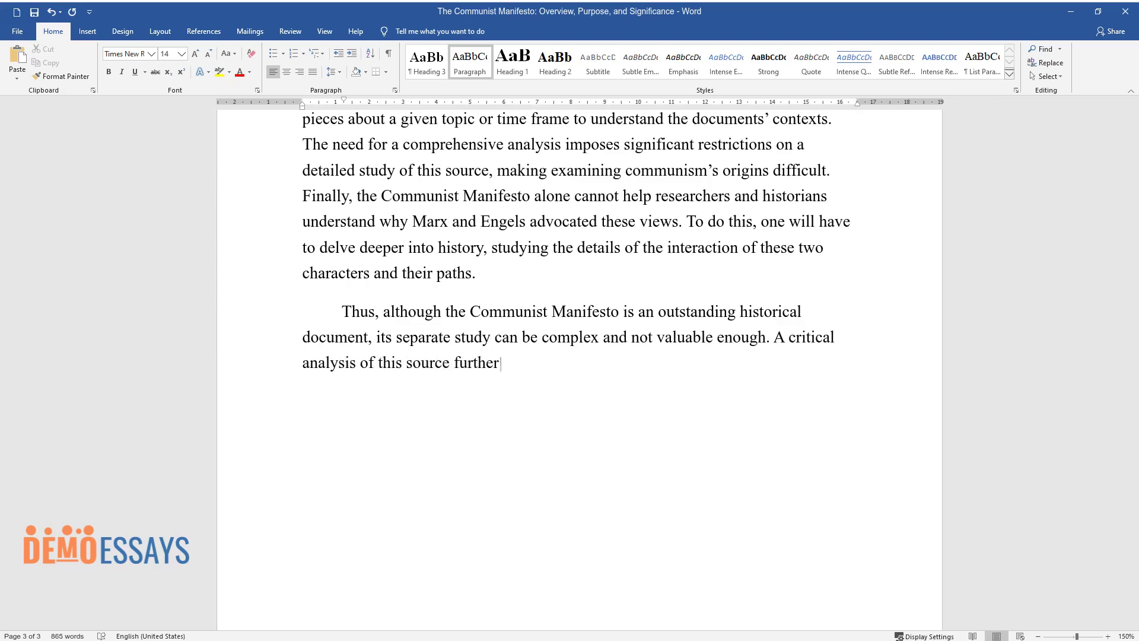
pyautogui.write(' confirms the materials and topics')
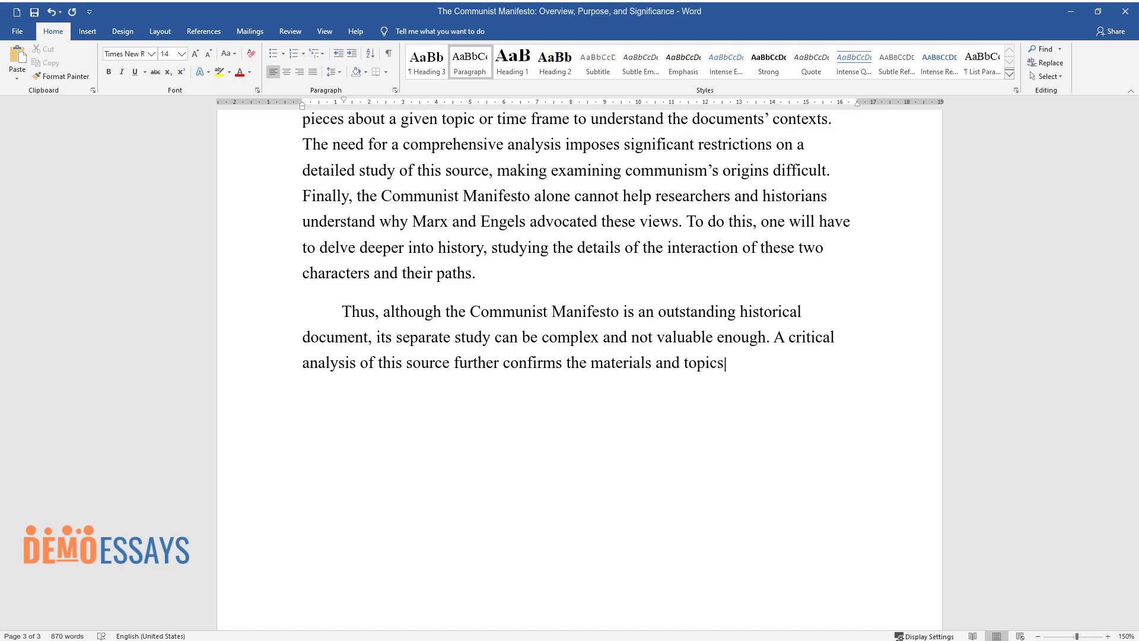
pyautogui.write(' studied in the courses. History i')
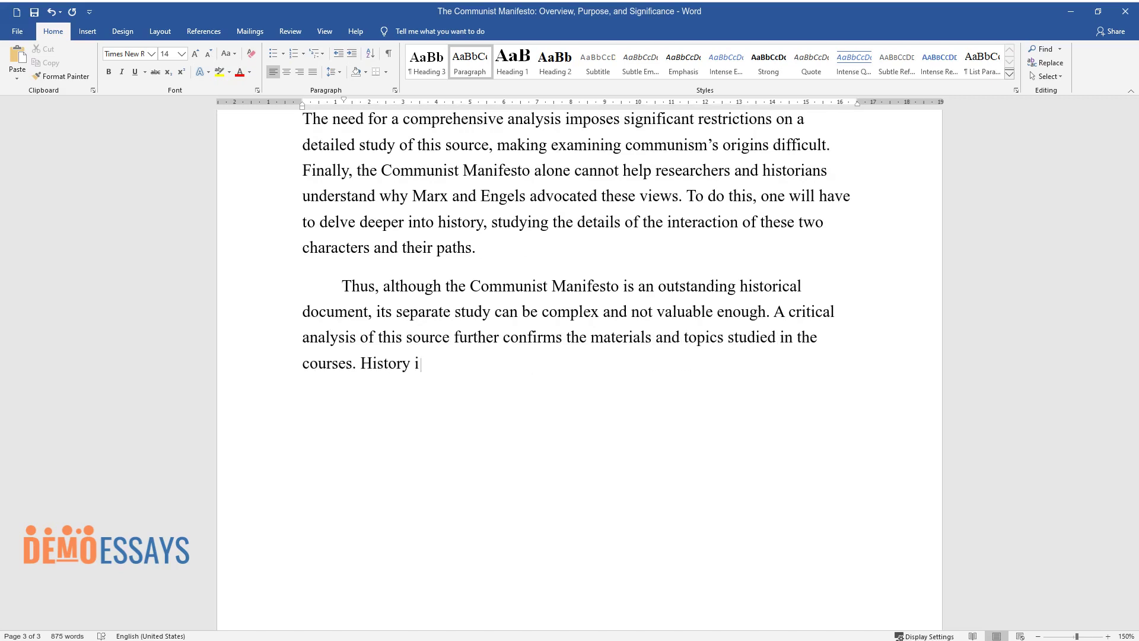
pyautogui.write('s not a finished product, and it ca')
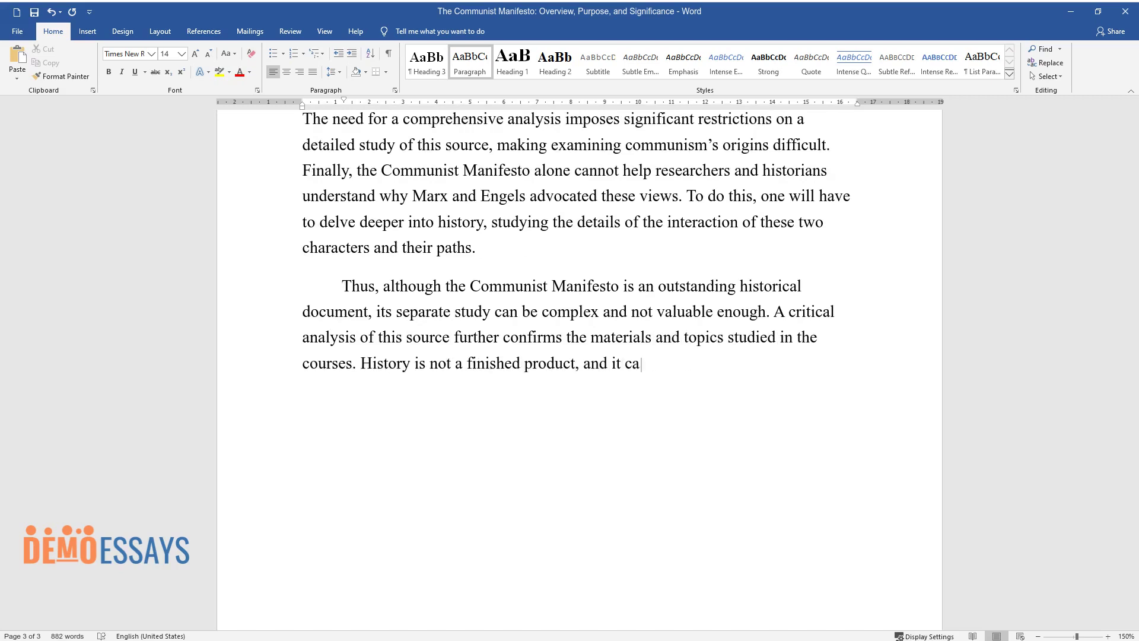
pyautogui.write('nnot be analyzed based on one docum')
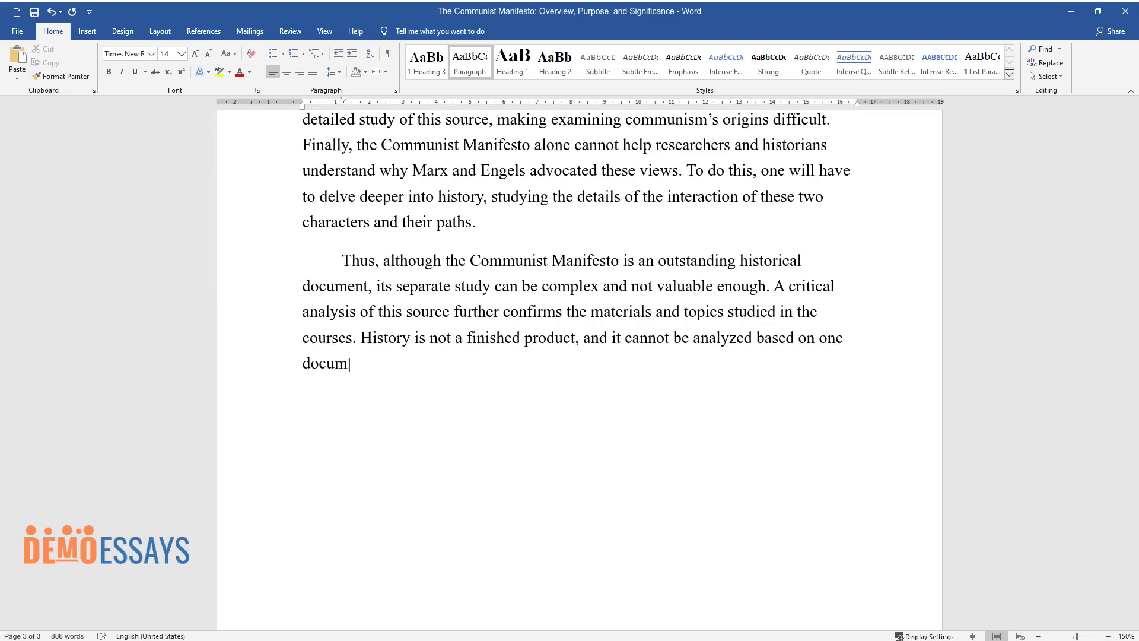
pyautogui.write('ent. There are many people and int')
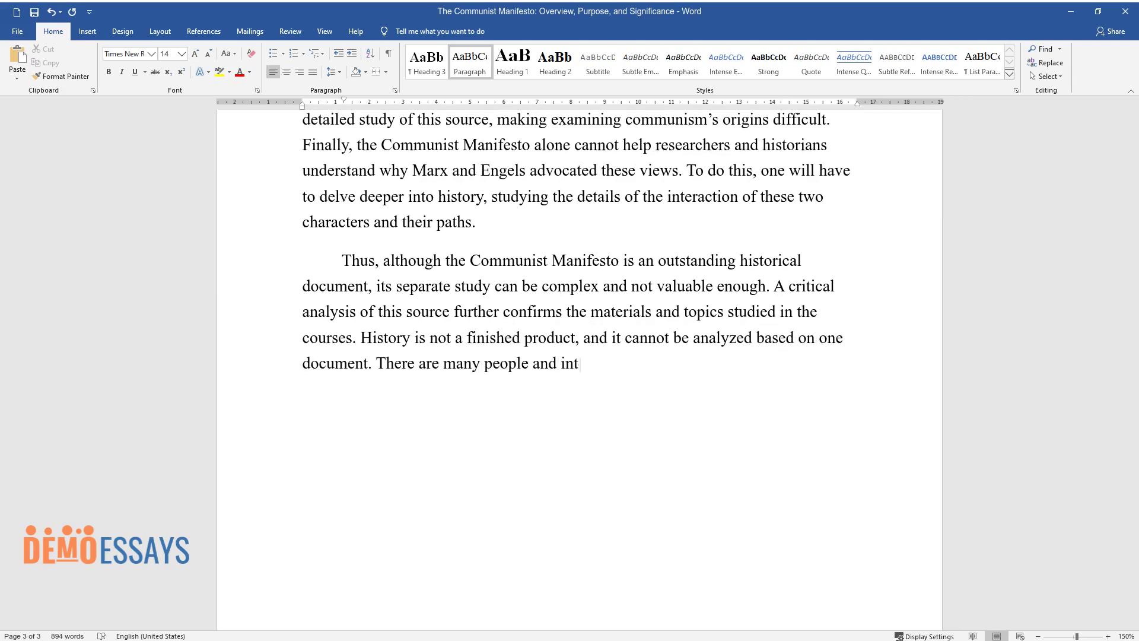
pyautogui.write('eractions behind every historical e')
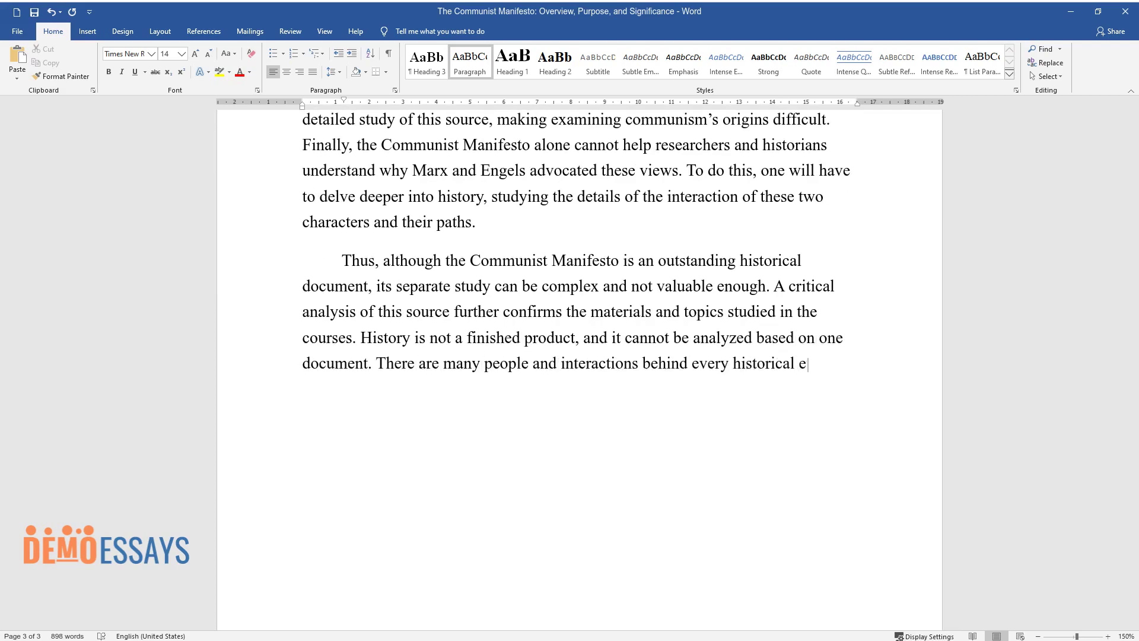
pyautogui.write('vent. In this context, the Communi')
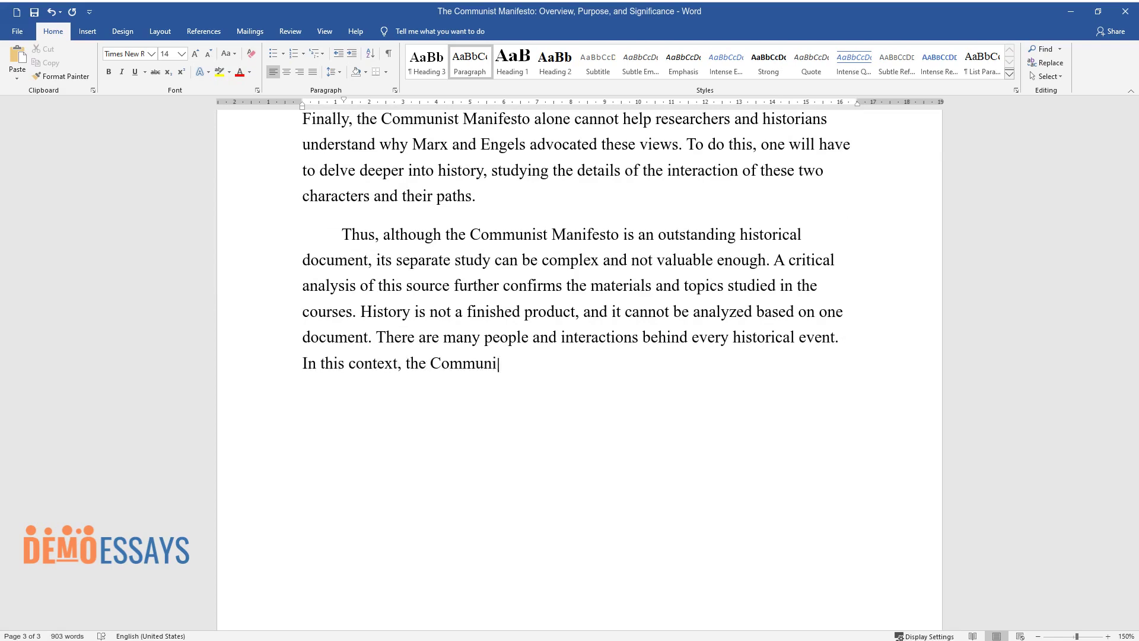
pyautogui.write('st Manifesto links to the course ma')
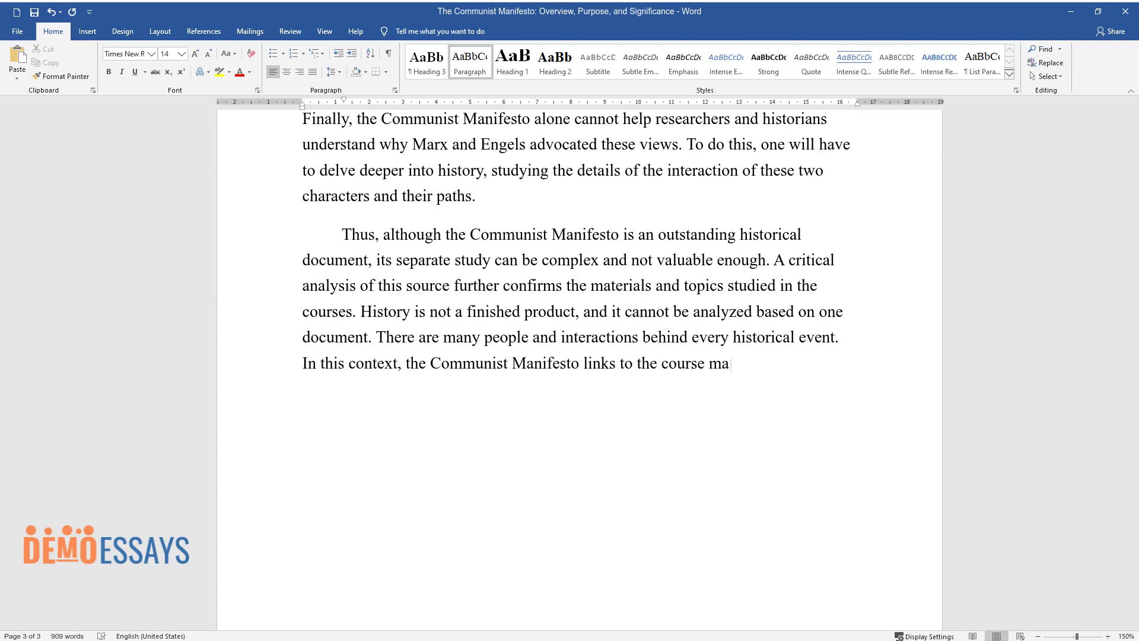
pyautogui.write('terials, demonstrating how culture')
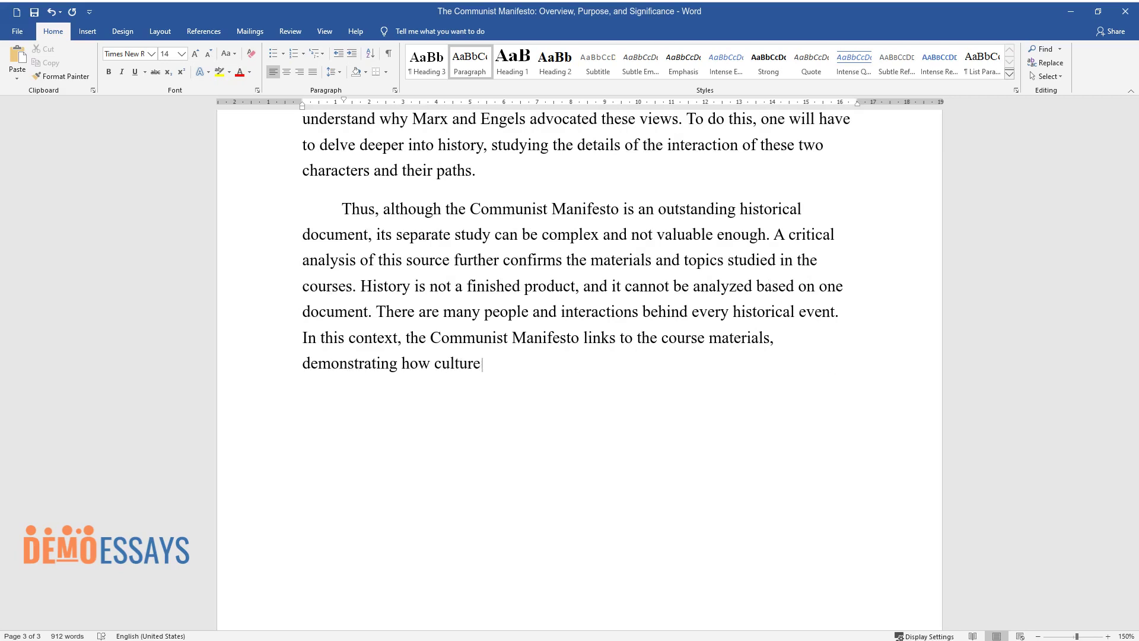
pyautogui.write('s from different worlds merge and form a new movement. Thank')
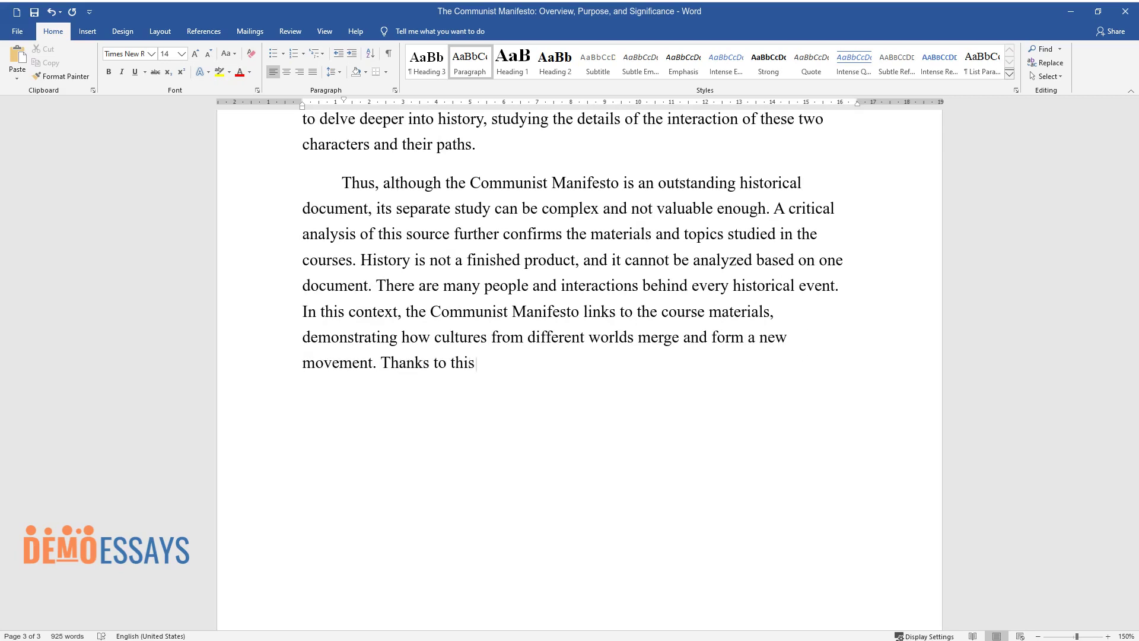
pyautogui.write('s to this source, I better understood the p')
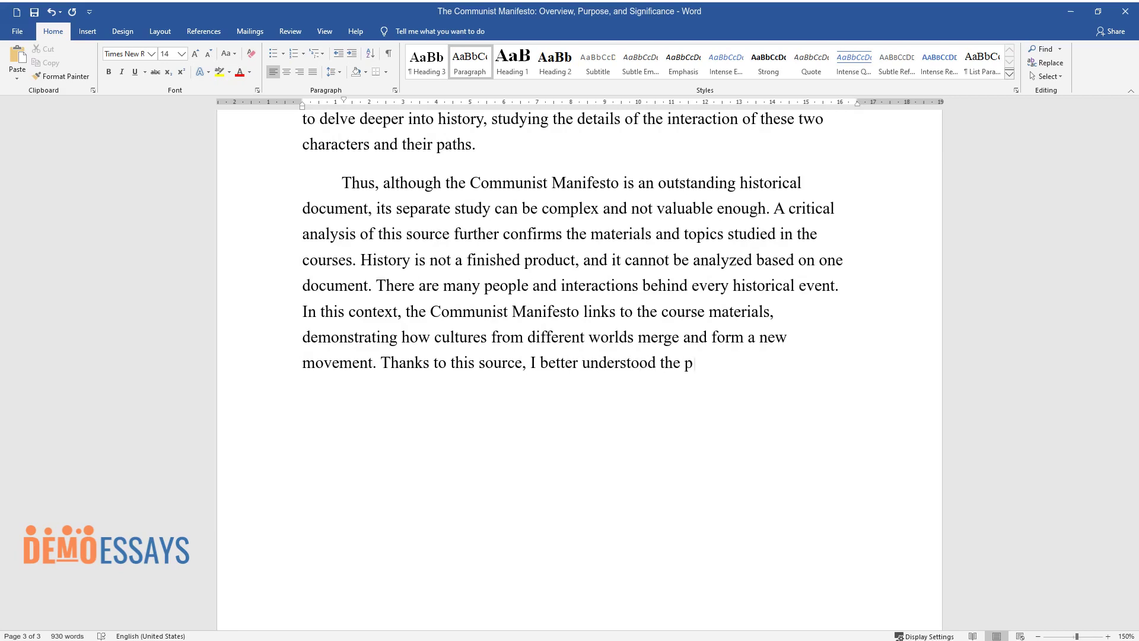
pyautogui.write('rinciples of the relationship betwe')
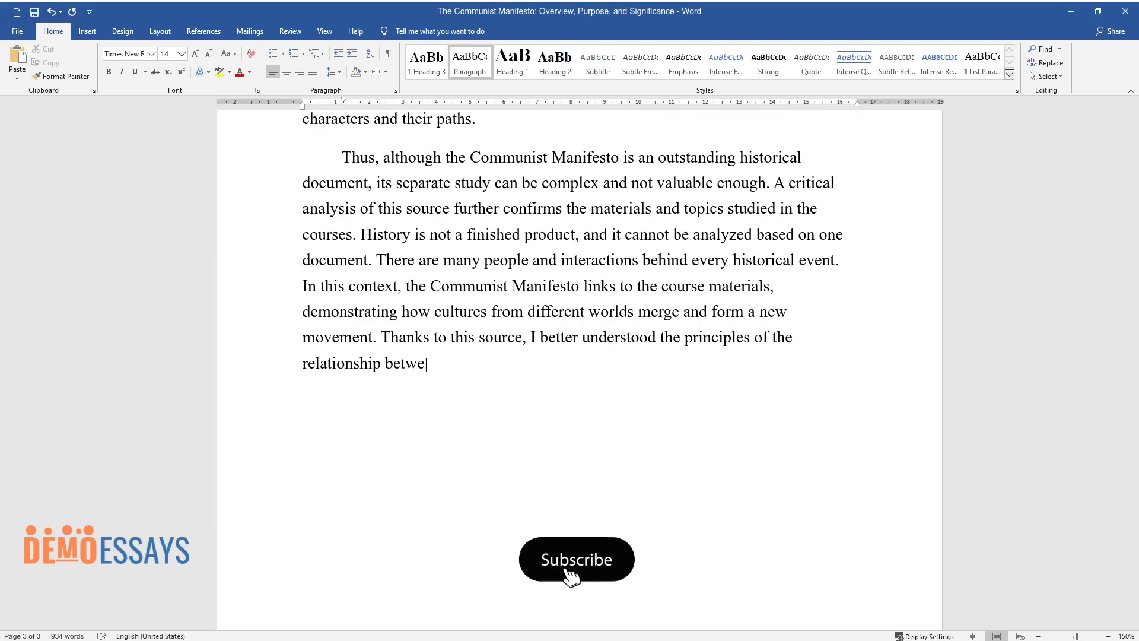
pyautogui.write('en various historical elements and')
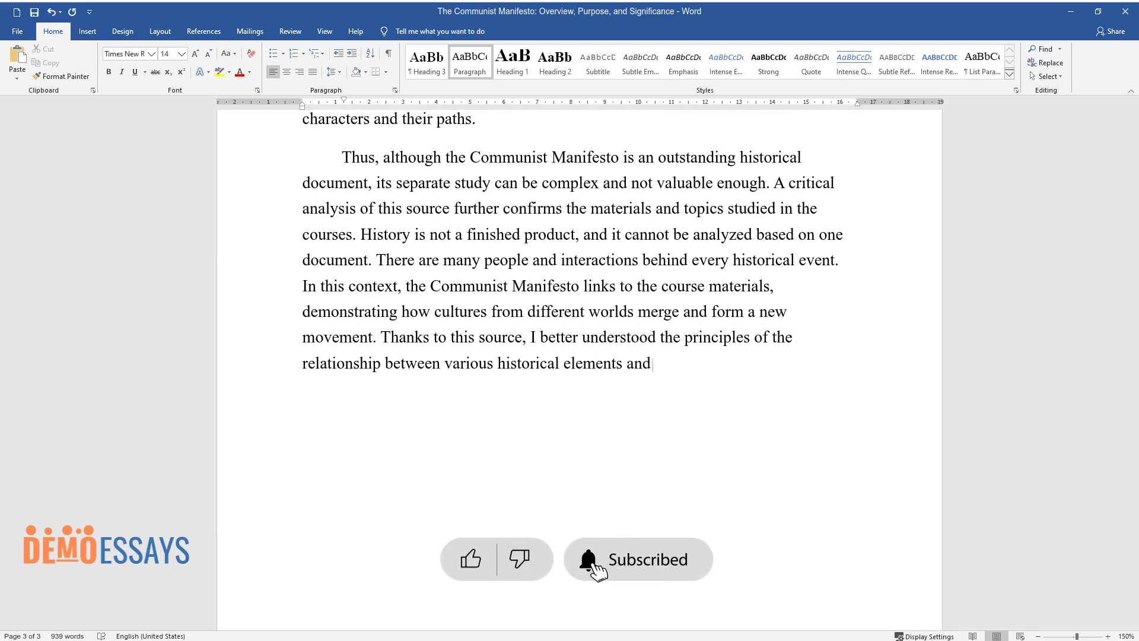
pyautogui.write(' the need for historical analysis for a deeper understanding')
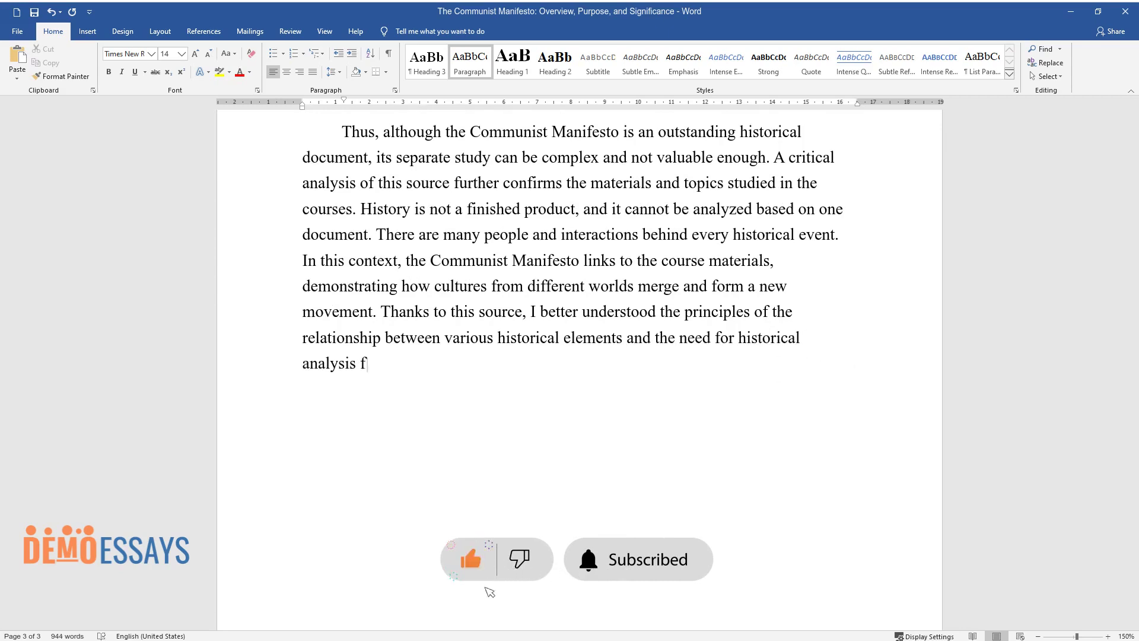
pyautogui.write(' of past')
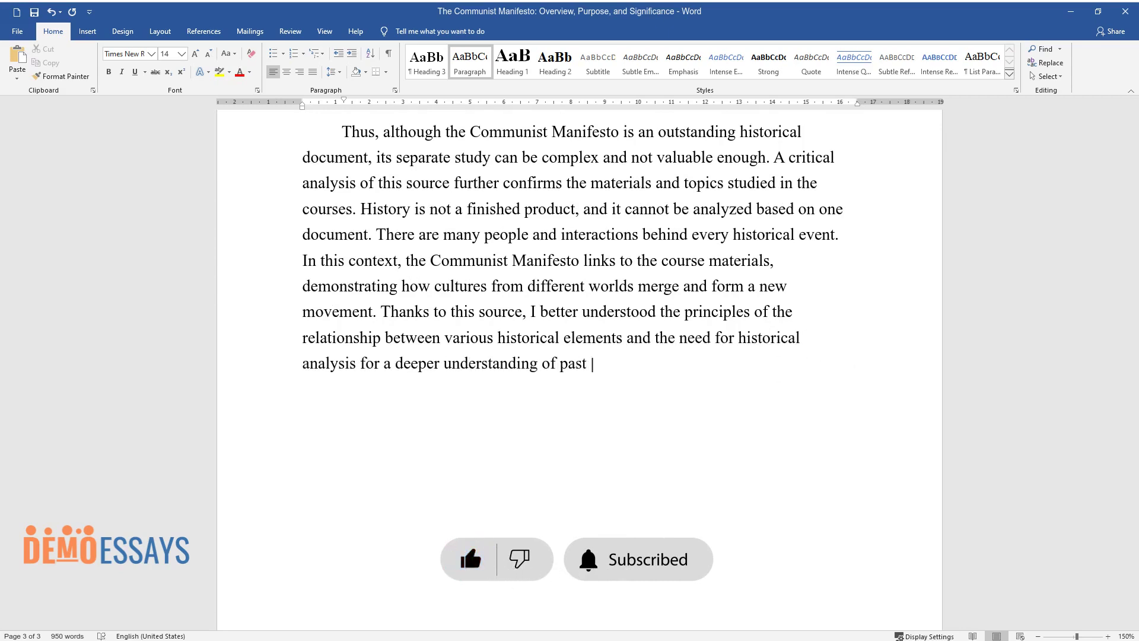